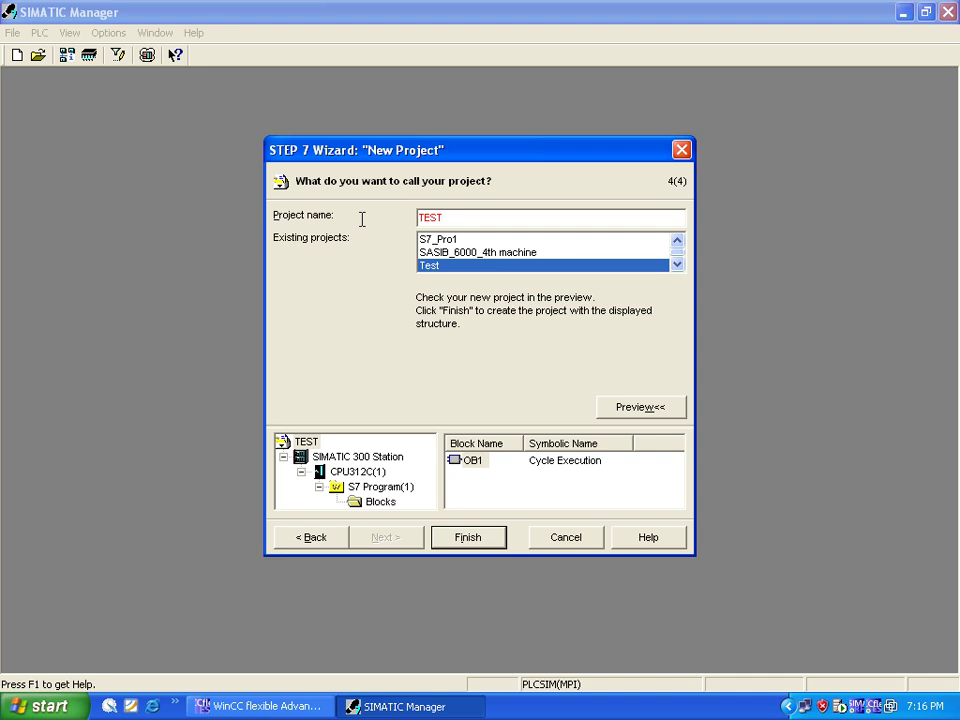
# Step: Name the new project TEST3 and create it with the CPU312C station and OB1
pyautogui.write('3')
pyautogui.click(484, 540)
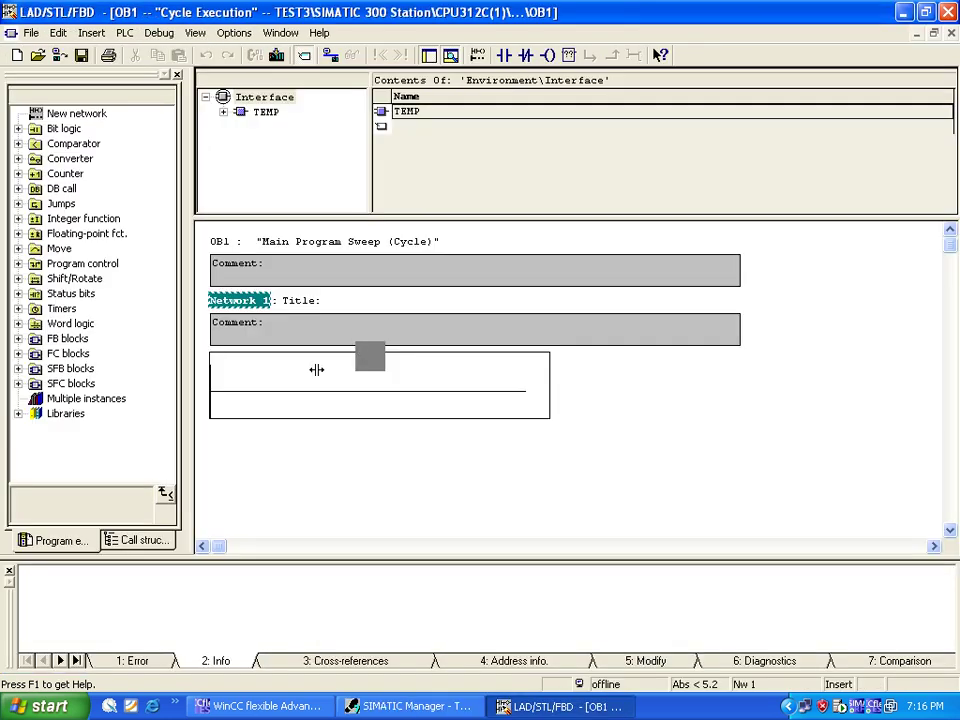
# Step: Place a normally open contact addressed M0.0 at the start of Network 1
pyautogui.click(306, 391)
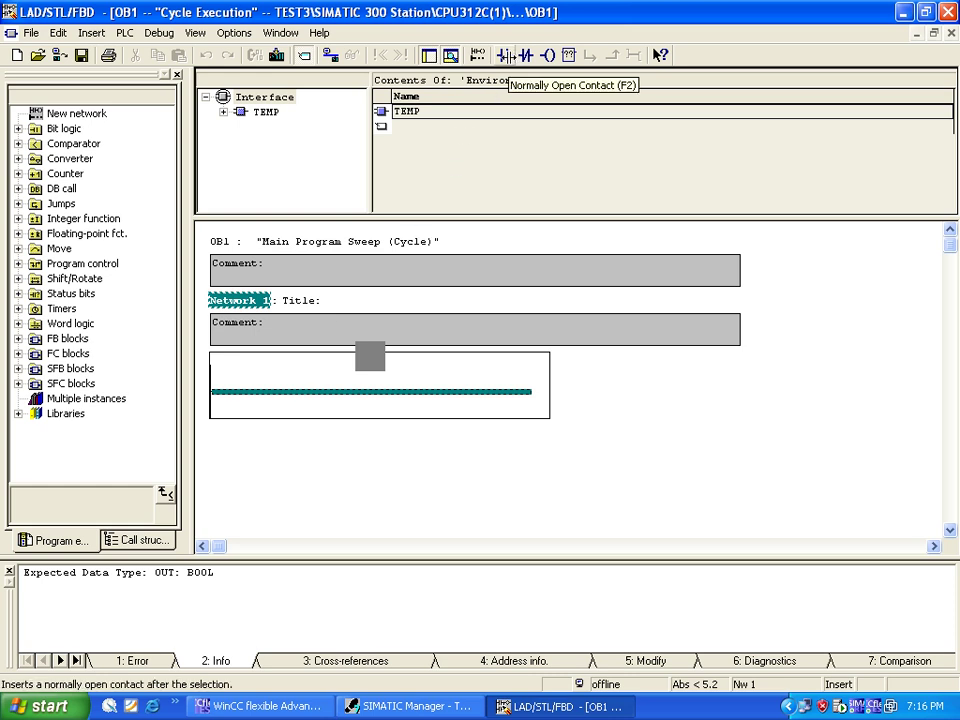
pyautogui.click(505, 56)
pyautogui.click(246, 368)
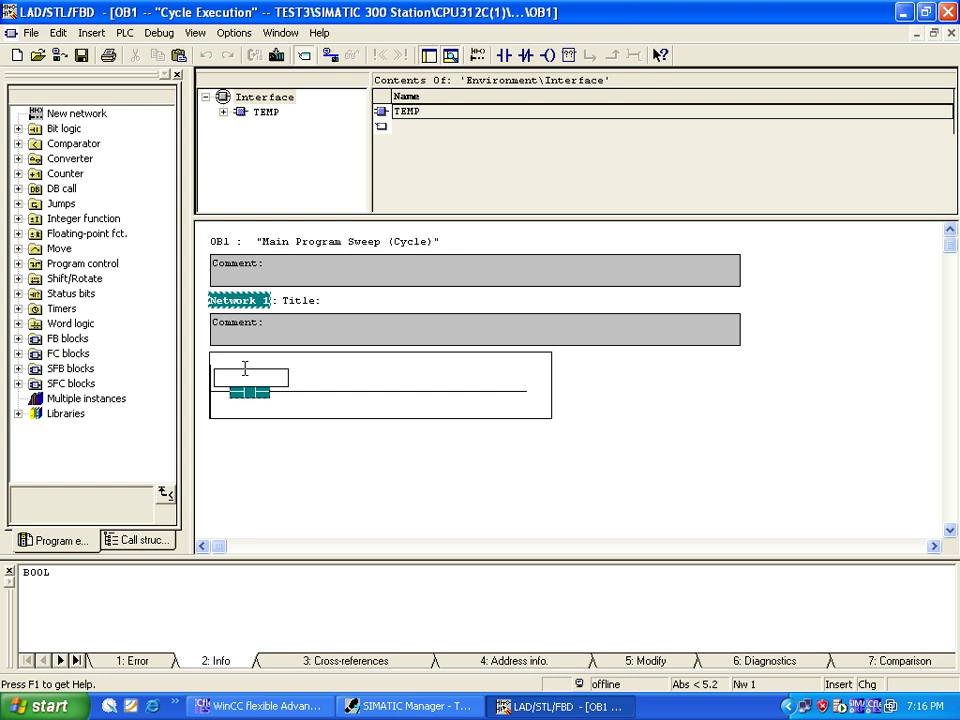
pyautogui.write('m0.0')
pyautogui.press('Return')
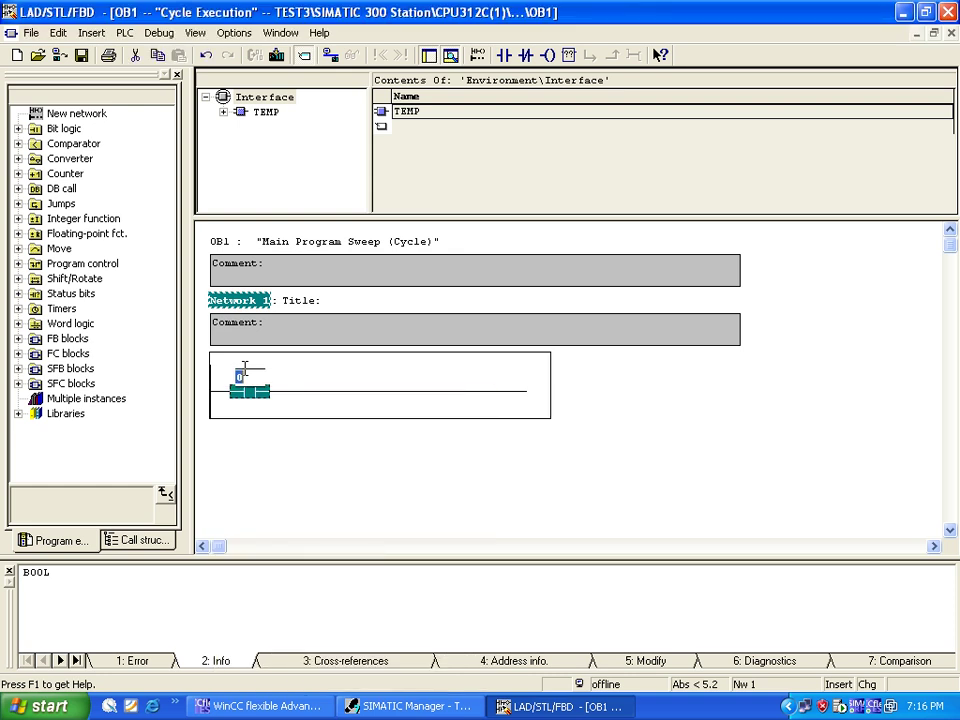
pyautogui.click(302, 392)
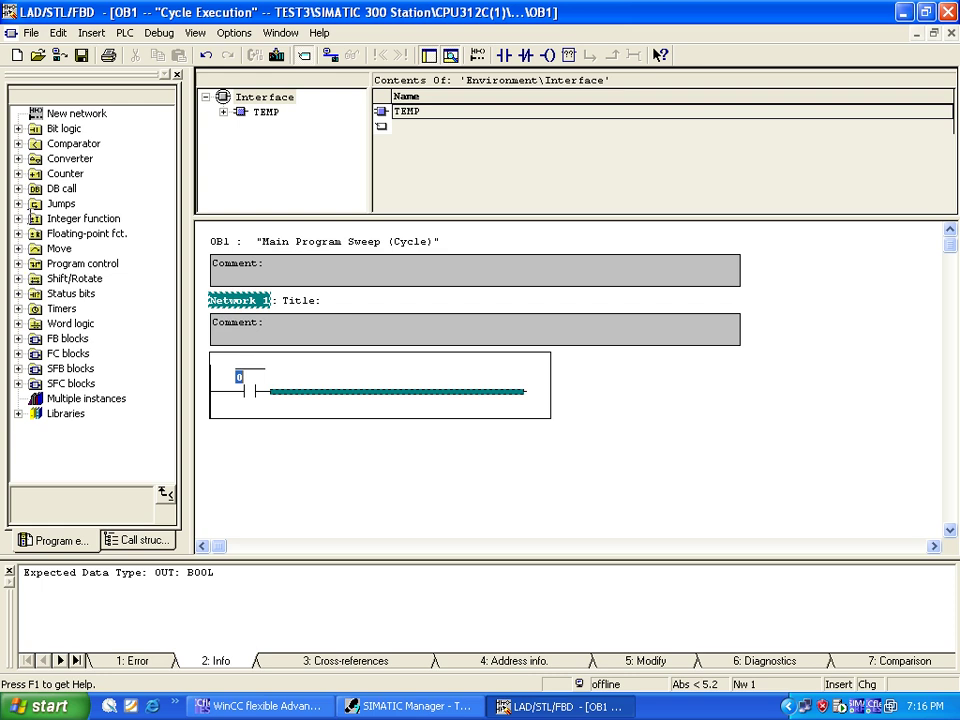
pyautogui.click(17, 218)
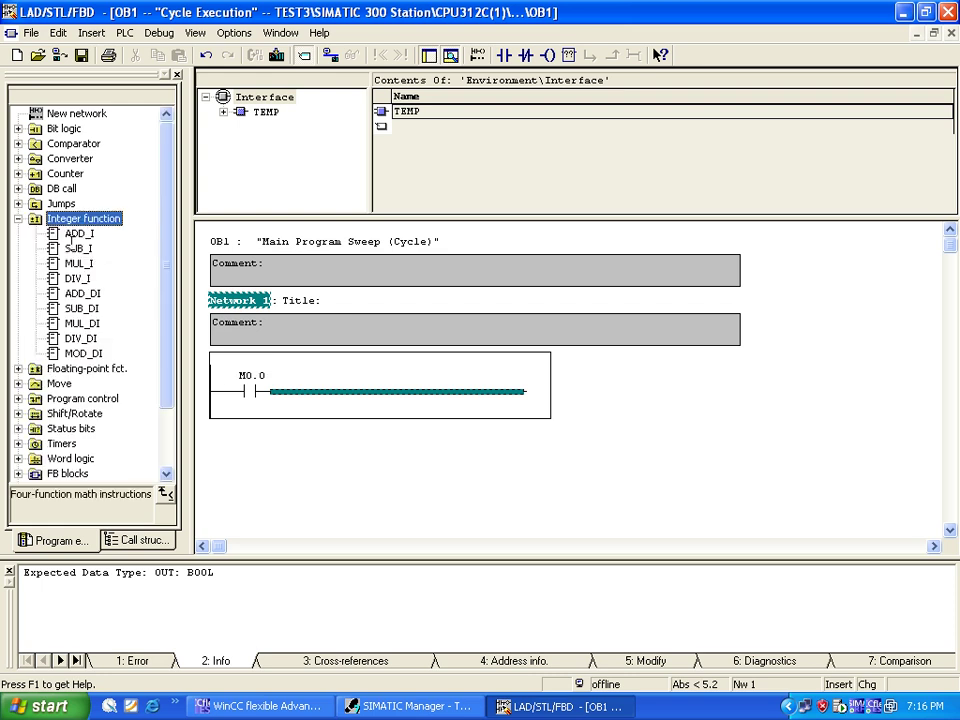
# Step: Insert an ADD_DI box after the contact with IN1 MD20, IN2 MD30 and OUT MD40
pyautogui.click(79, 233)
pyautogui.doubleClick(83, 293)
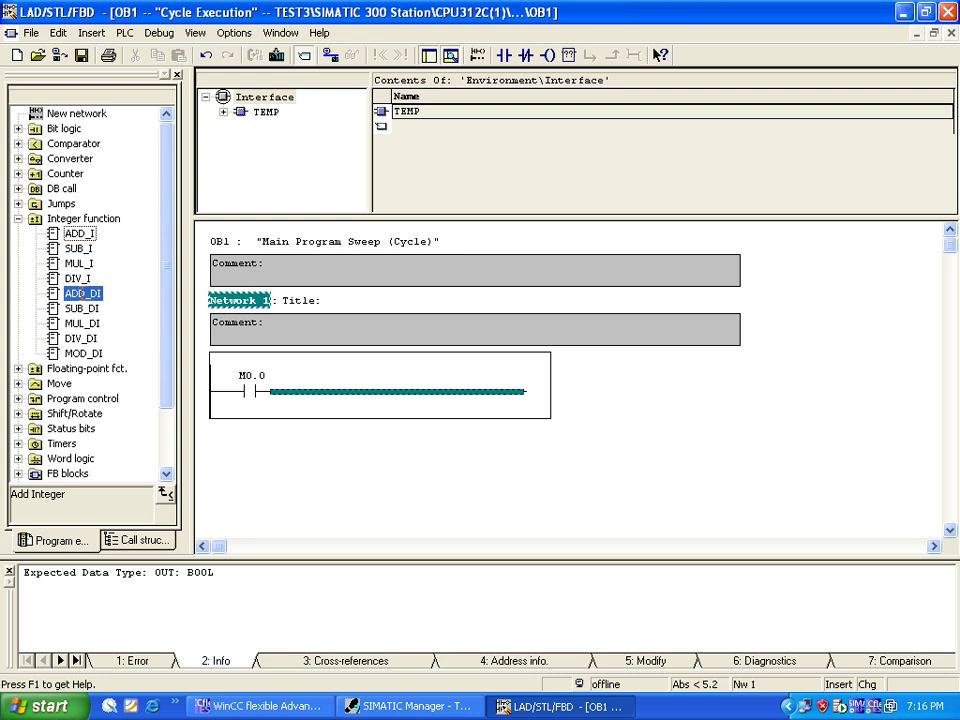
pyautogui.click(279, 418)
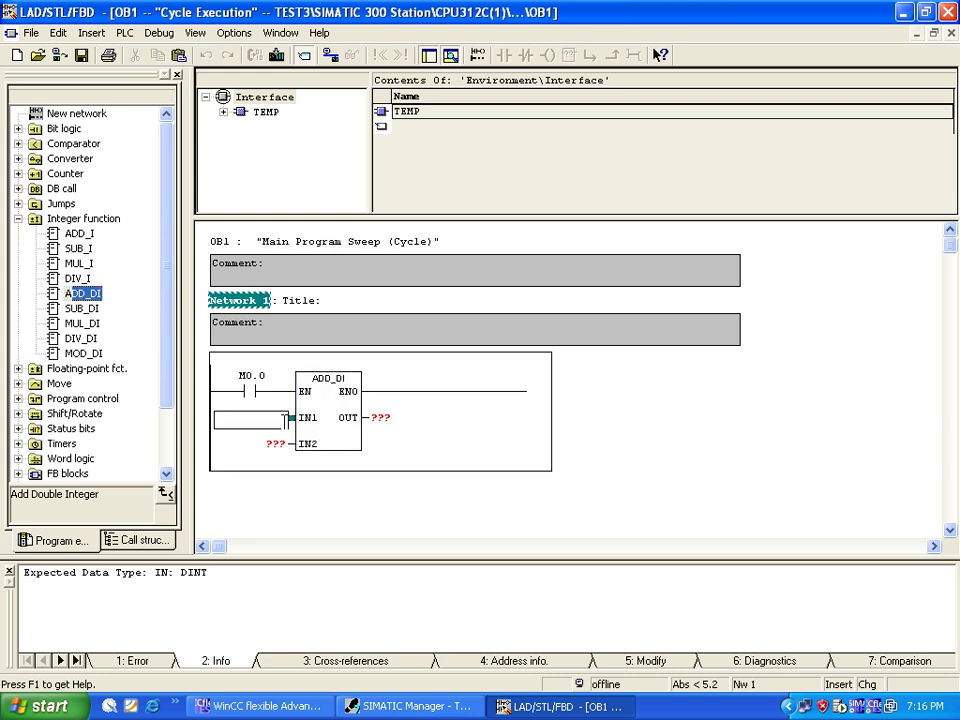
pyautogui.write('M')
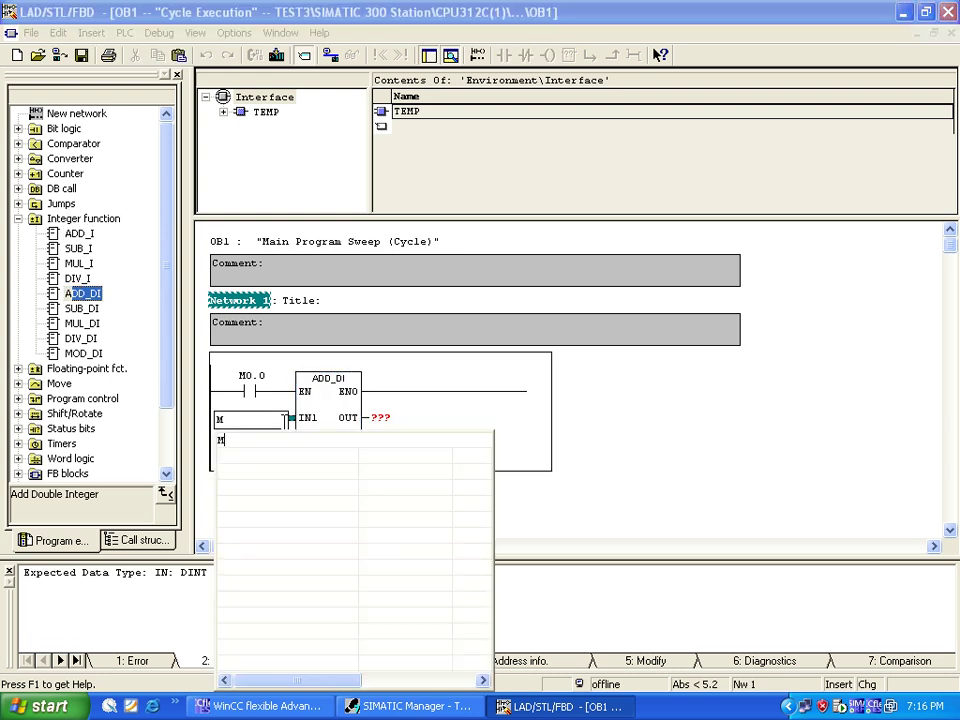
pyautogui.write('D20')
pyautogui.press('Return')
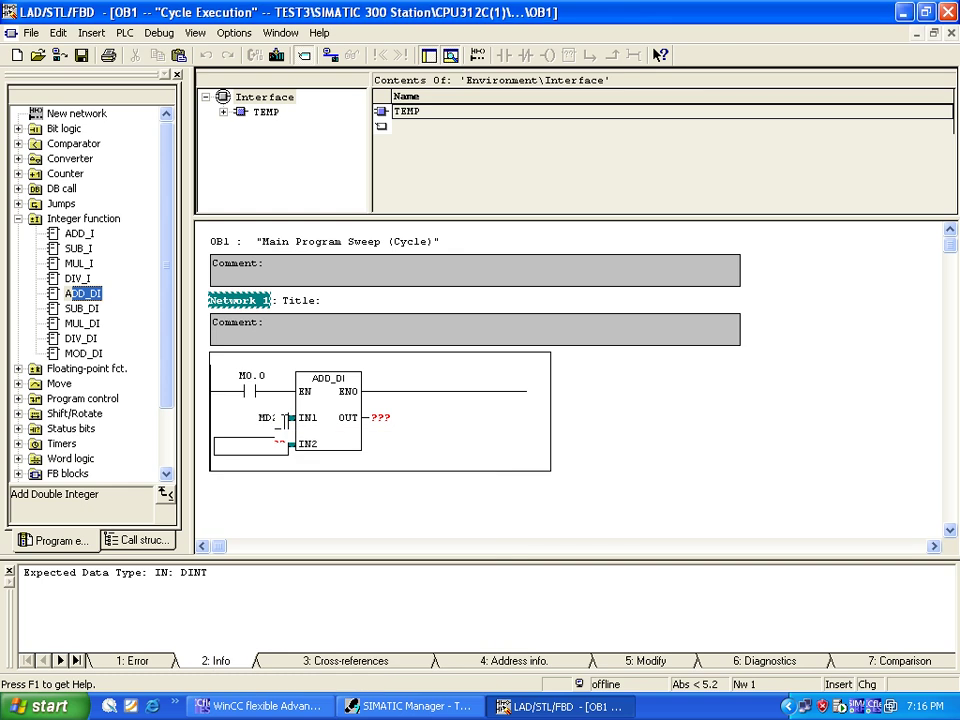
pyautogui.write('MD')
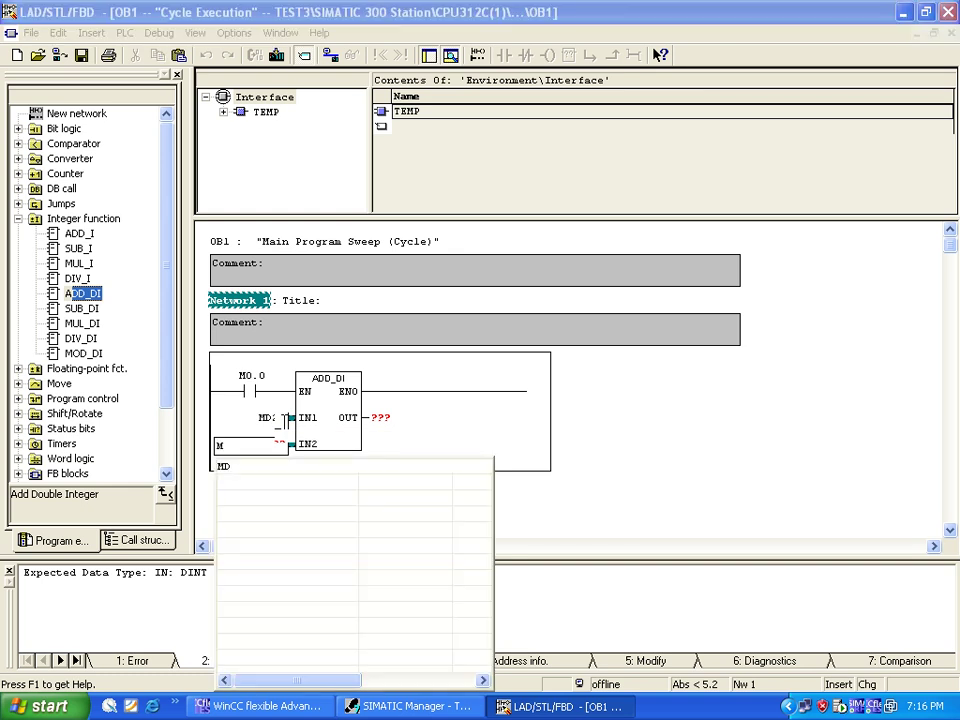
pyautogui.write('30')
pyautogui.press('Return')
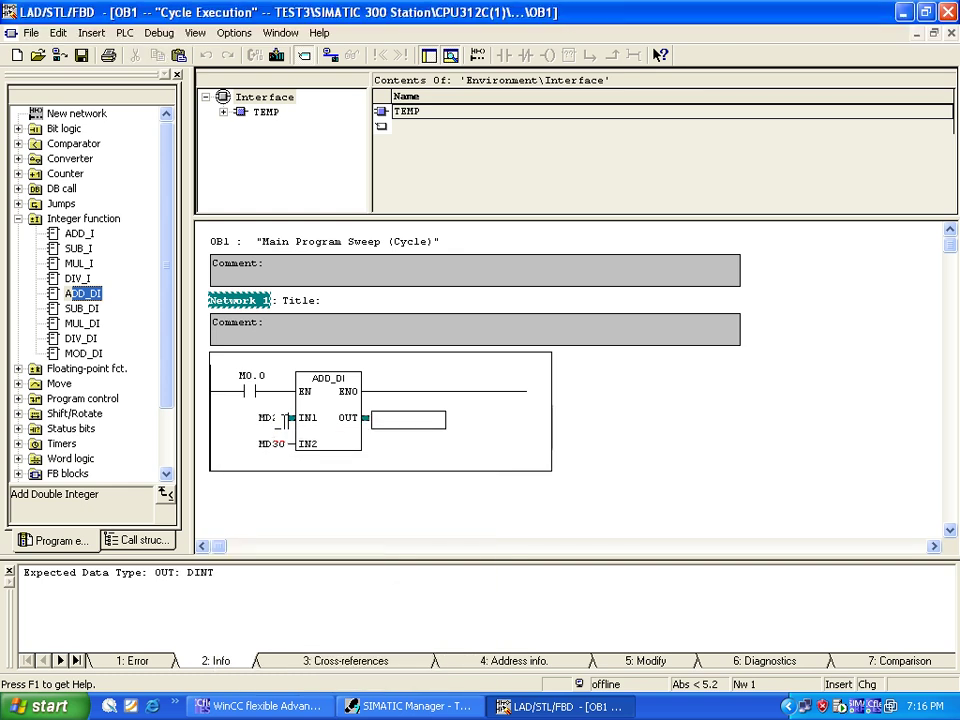
pyautogui.write('MD40')
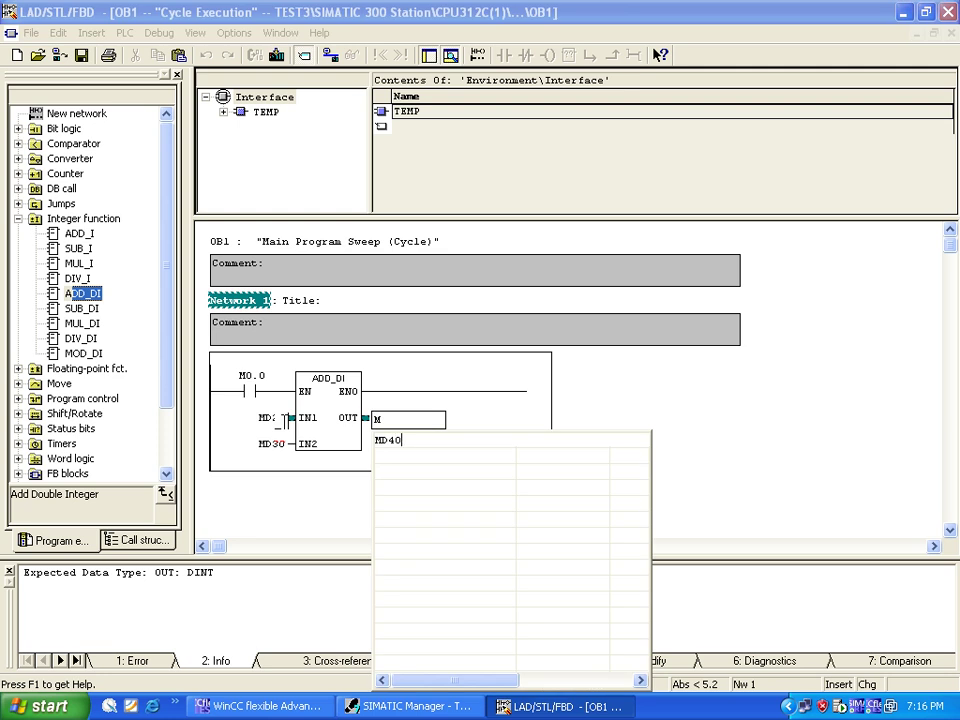
pyautogui.press('Return')
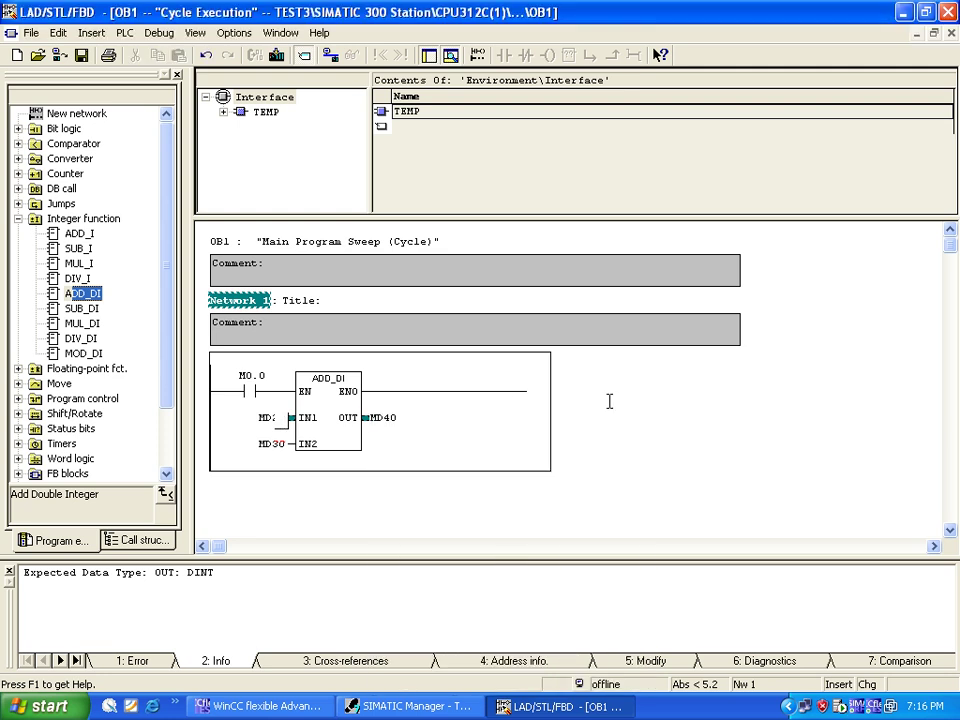
pyautogui.click(508, 391)
# Step: Add an output coil Q0.0 at the rung end, save OB1 and leave the editor
pyautogui.press('F7')
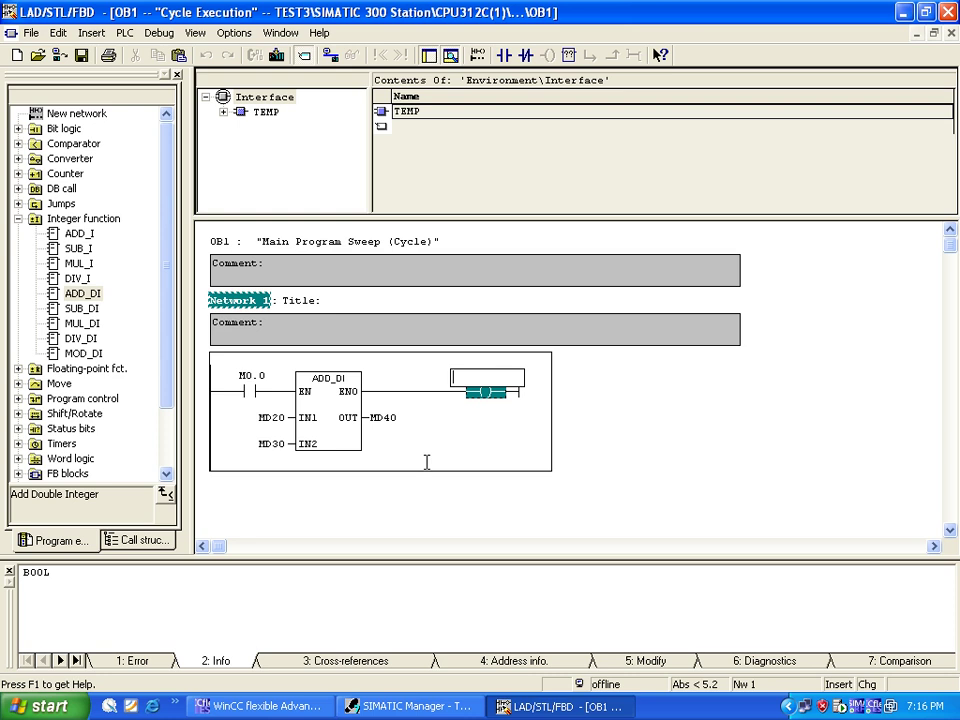
pyautogui.write('q0.0')
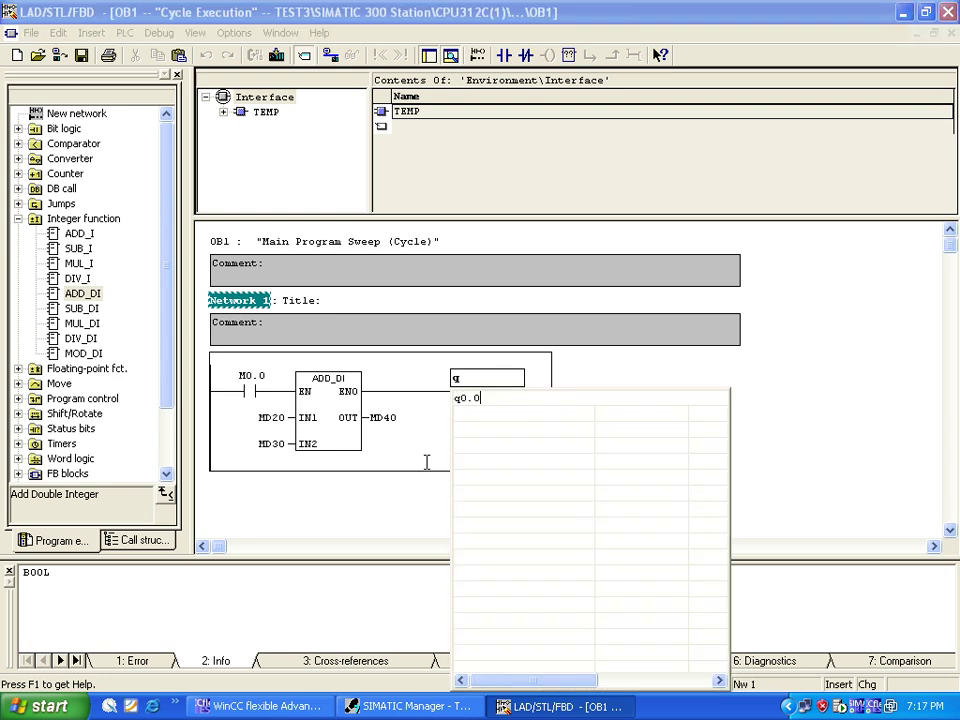
pyautogui.press('Return')
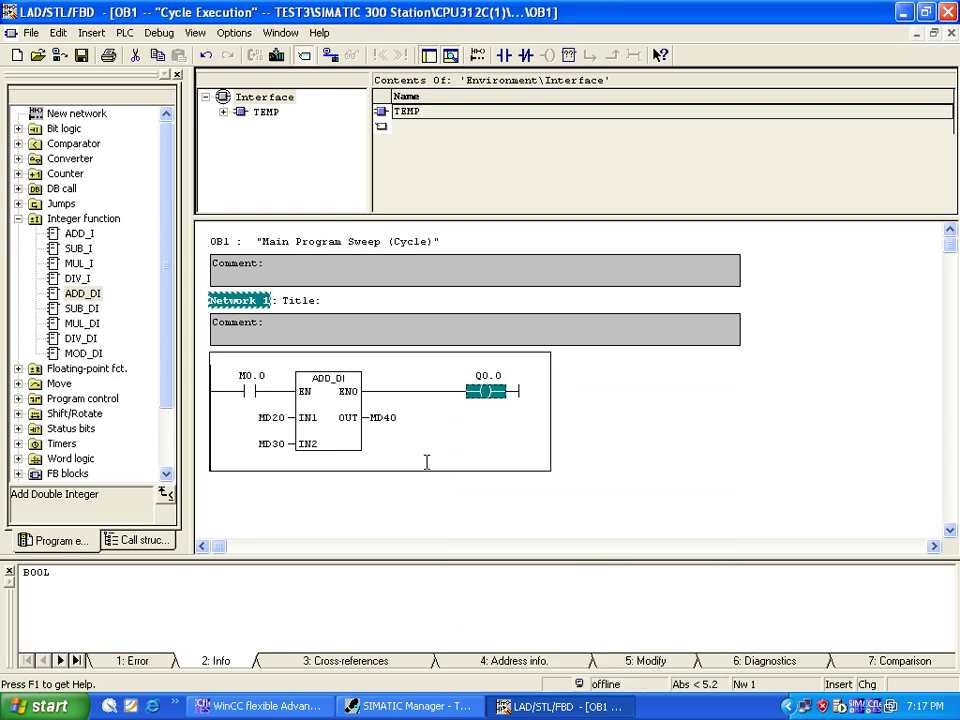
pyautogui.click(427, 460)
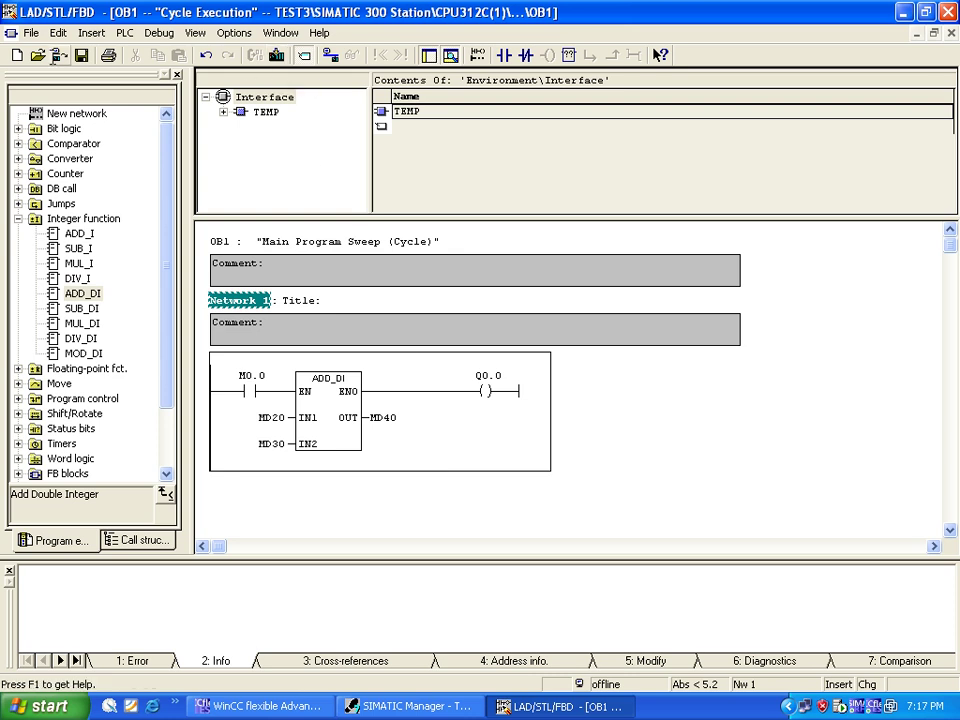
pyautogui.click(81, 55)
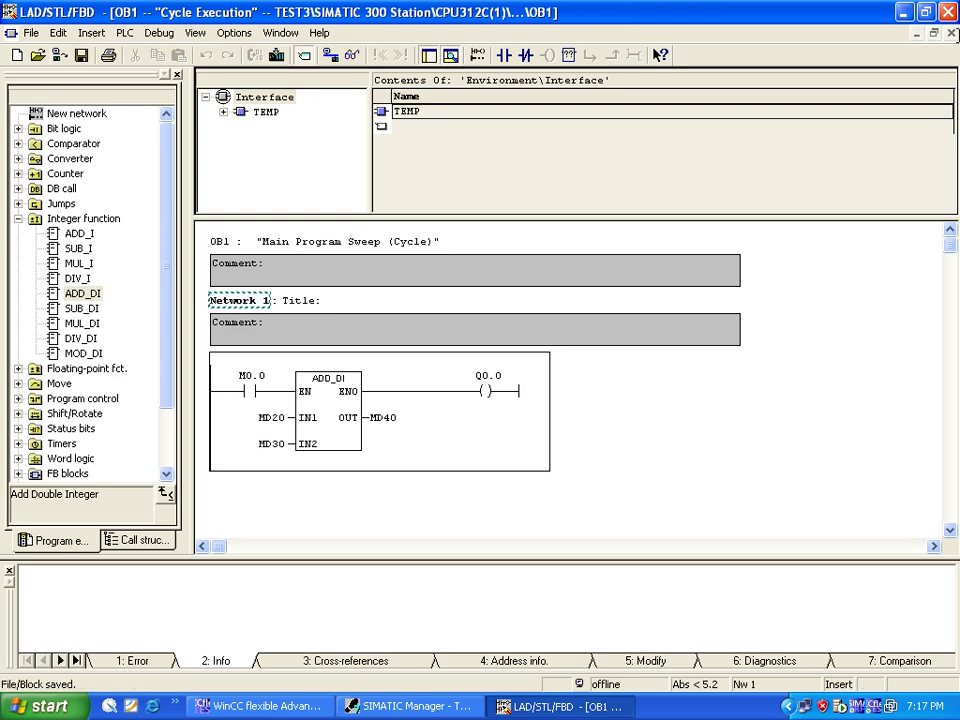
pyautogui.hotkey('alt', 'Tab')
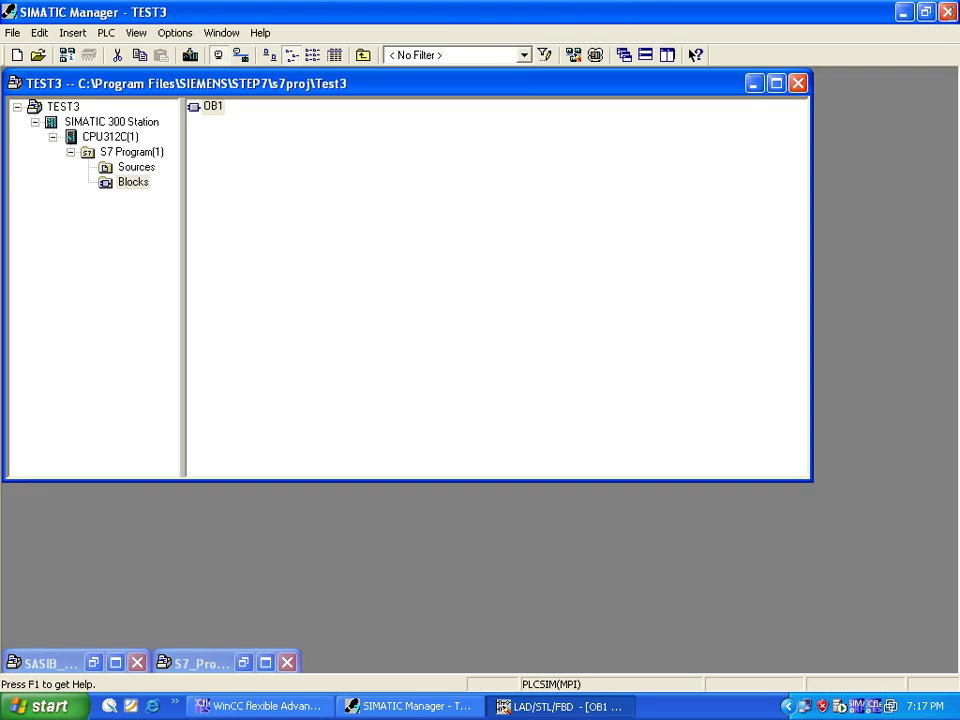
# Step: Start a Project Wizard project in WinCC flexible that integrates the STEP 7 project TEST3
pyautogui.click(255, 206)
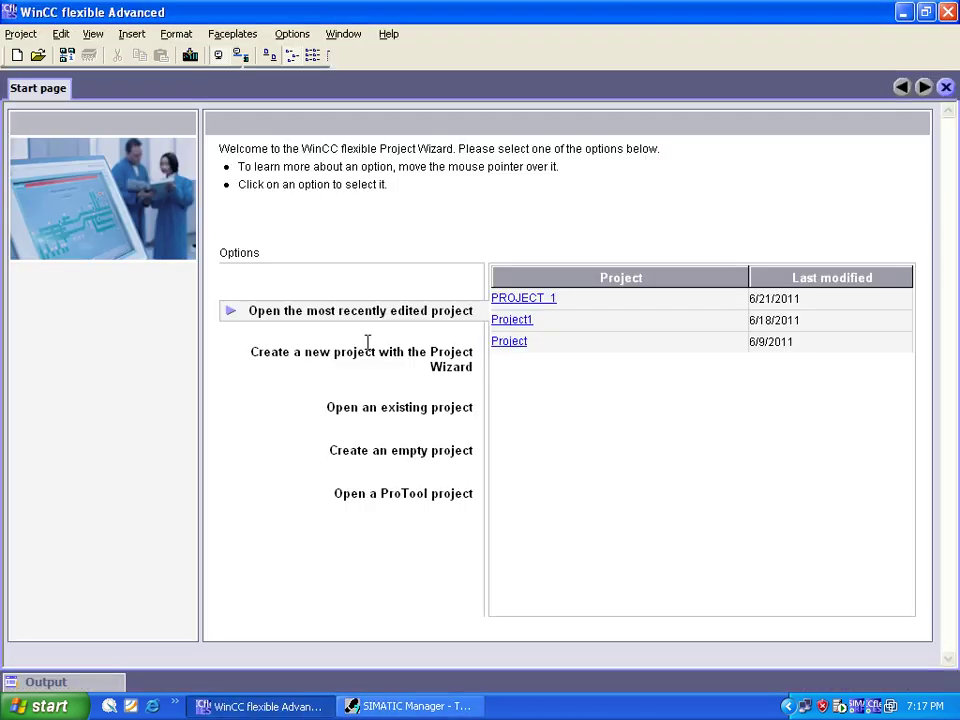
pyautogui.moveTo(368, 345)
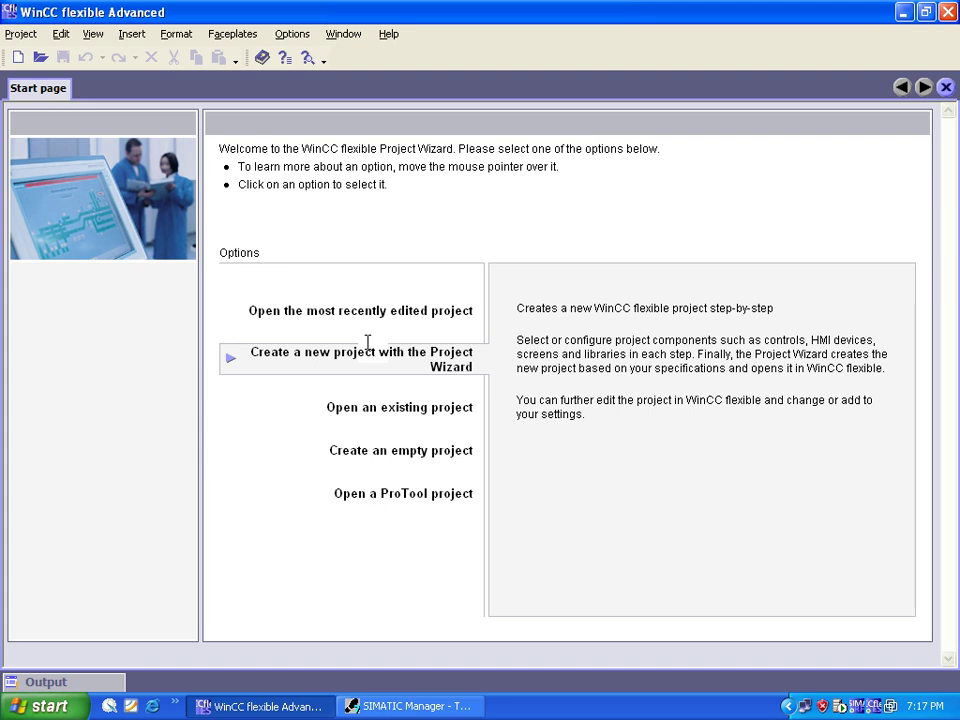
pyautogui.click(368, 352)
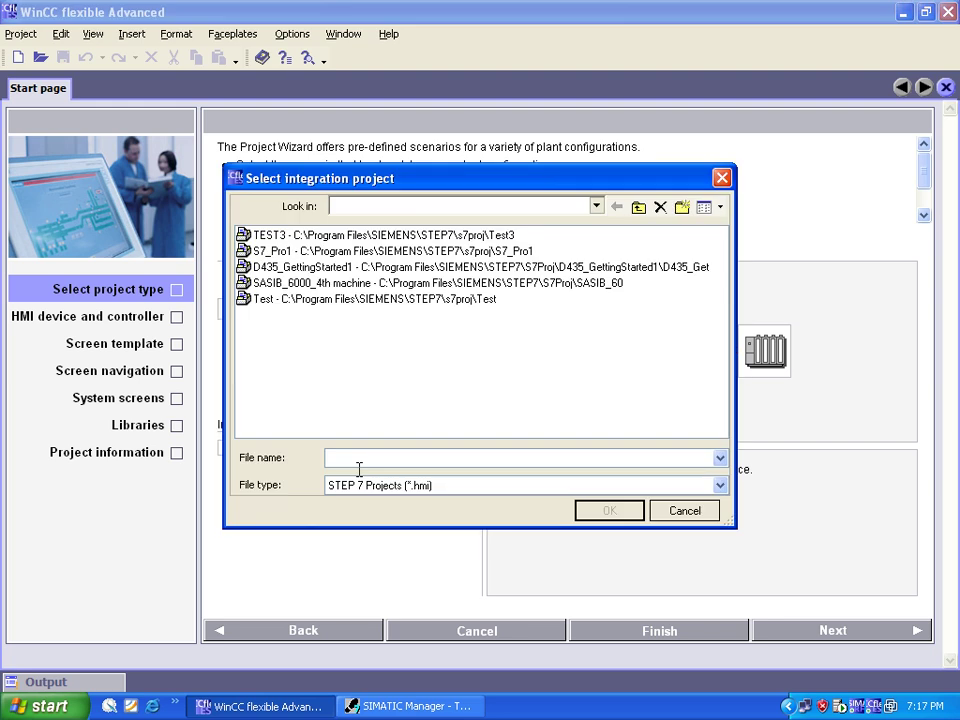
pyautogui.click(495, 234)
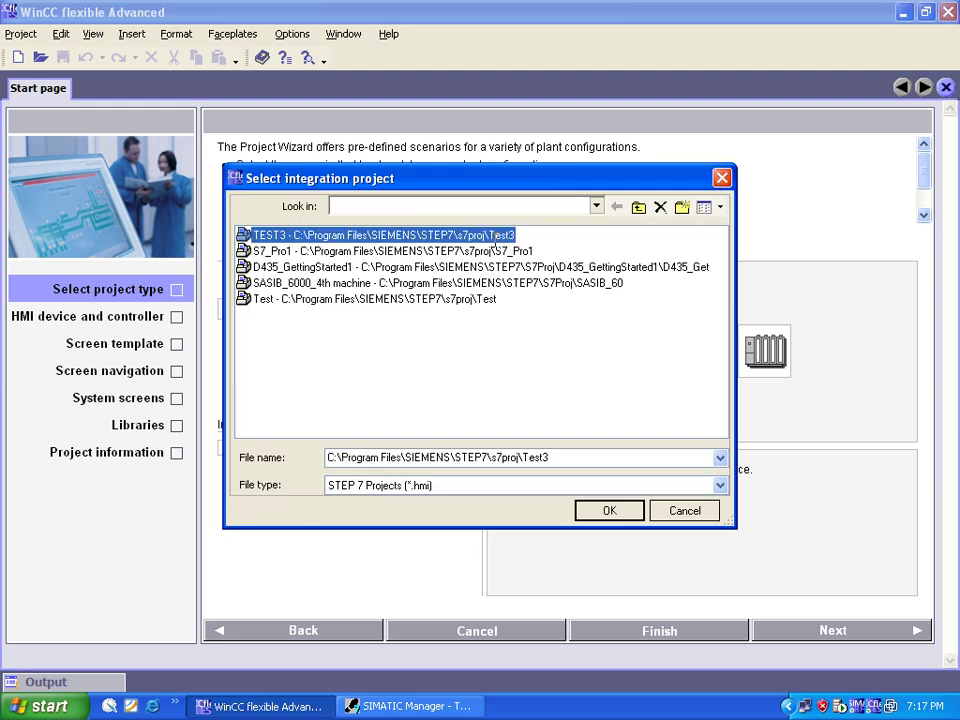
pyautogui.click(611, 509)
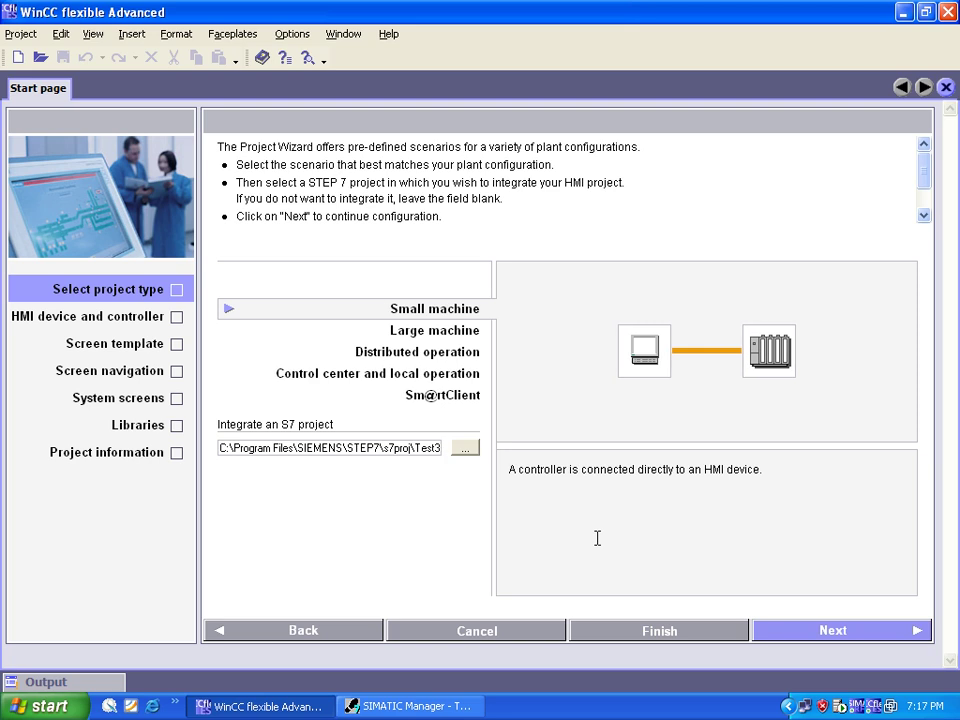
# Step: Choose WinCC flexible Runtime on a PC as the HMI device
pyautogui.press('Return')
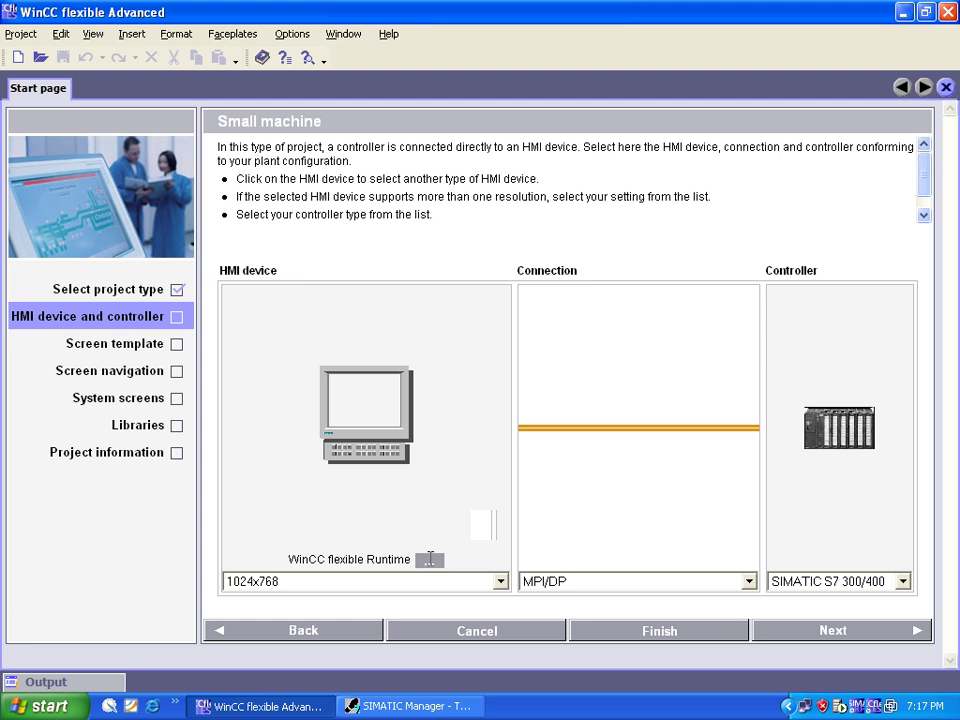
pyautogui.click(430, 559)
pyautogui.click(407, 266)
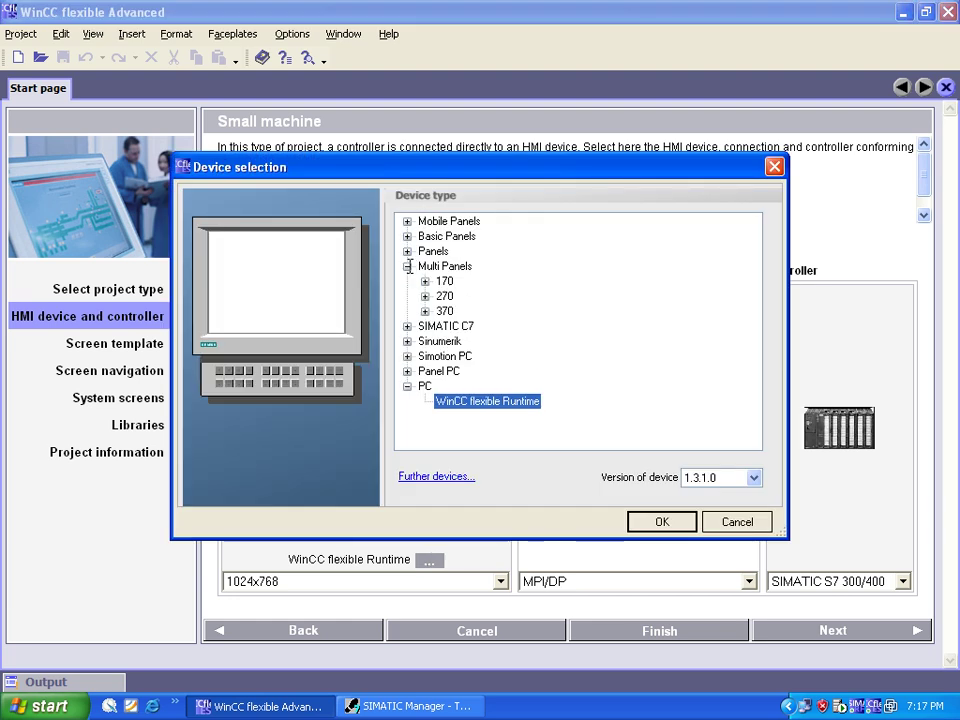
pyautogui.click(425, 281)
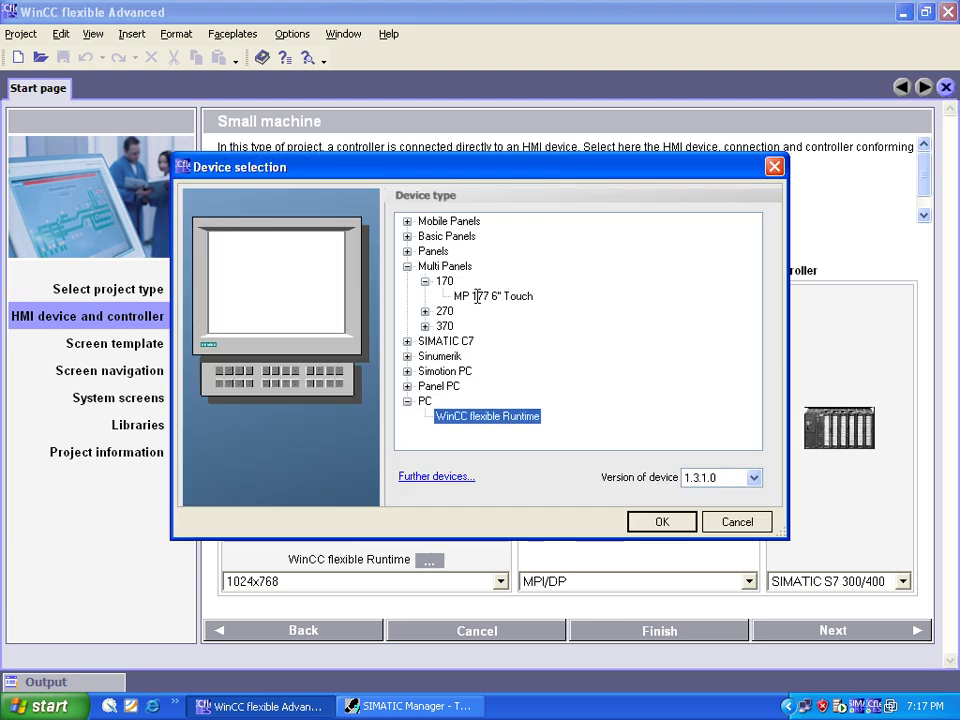
pyautogui.click(477, 296)
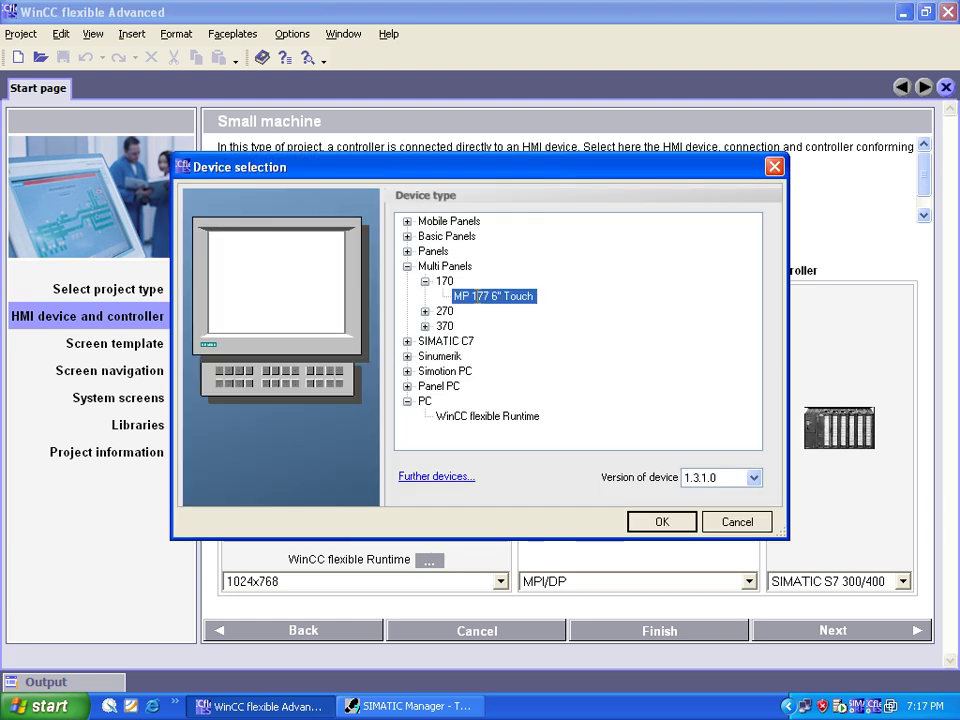
pyautogui.click(425, 311)
pyautogui.click(480, 326)
pyautogui.click(479, 355)
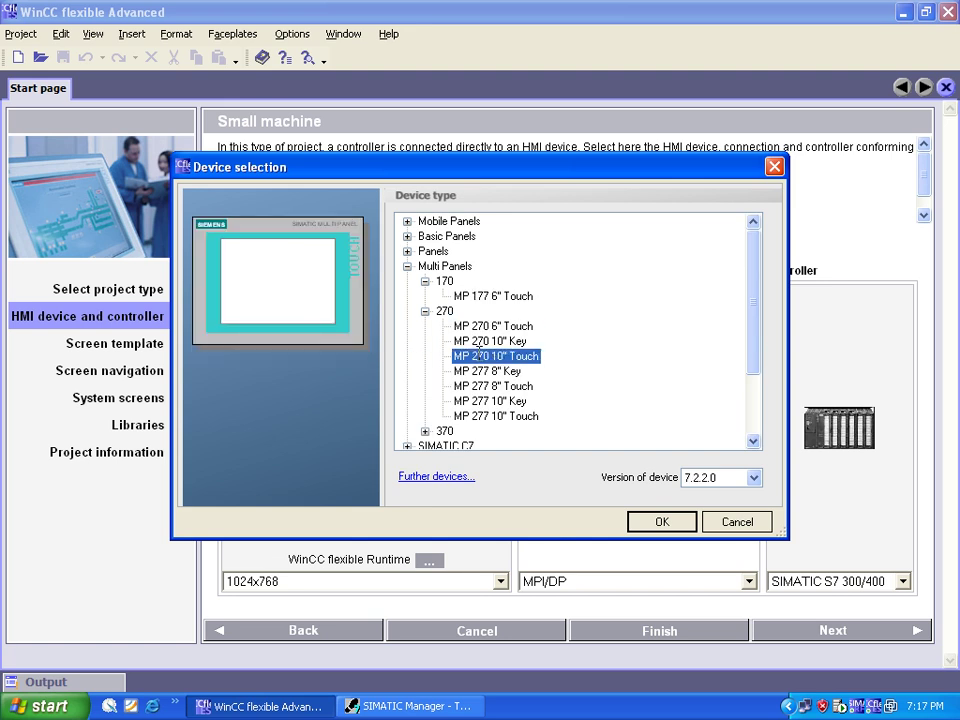
pyautogui.click(478, 369)
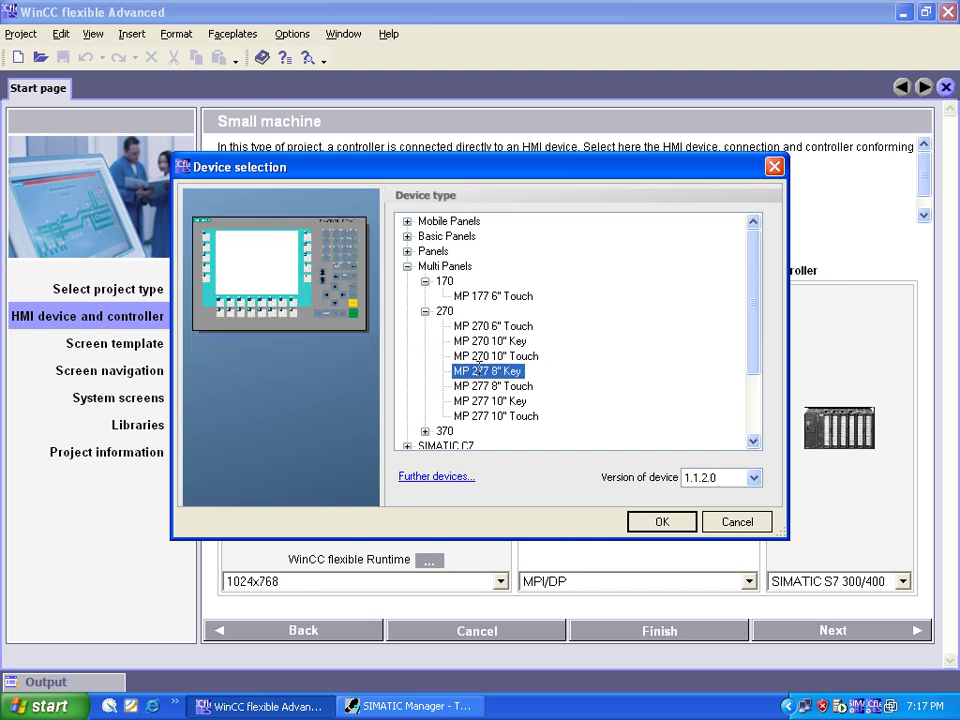
pyautogui.moveTo(752, 294); pyautogui.dragTo(752, 356)
pyautogui.click(527, 430)
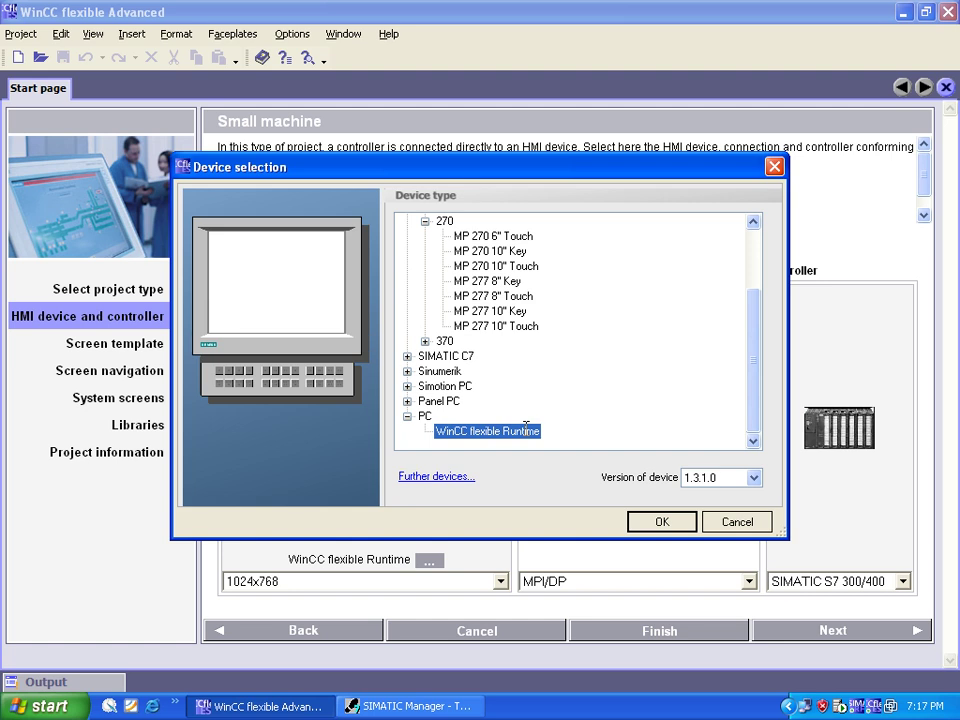
pyautogui.click(662, 521)
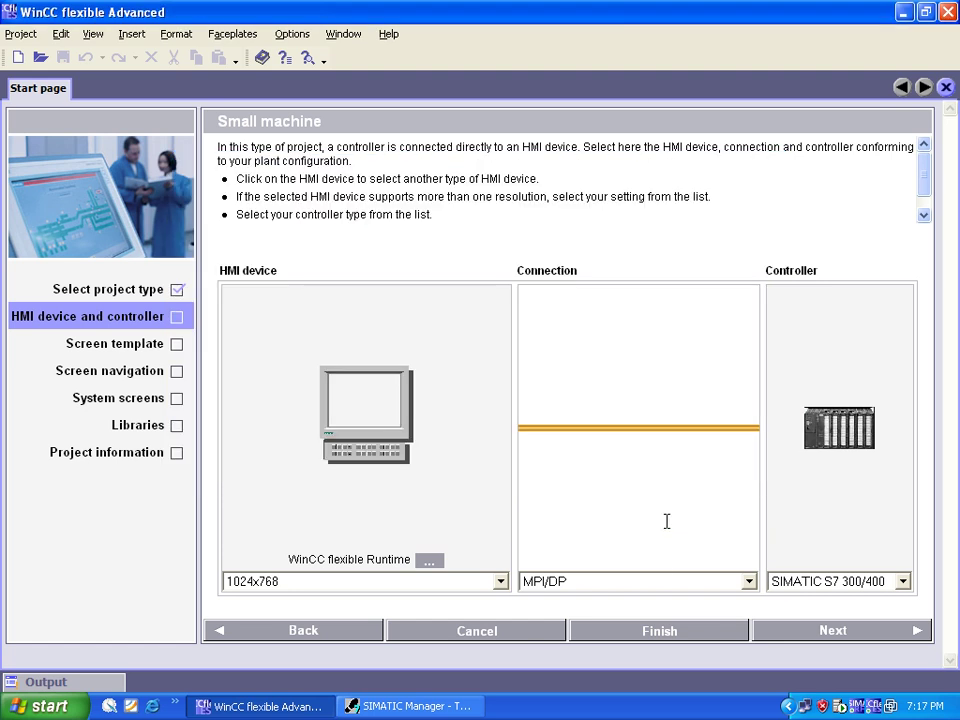
# Step: Keep MPI/DP as the connection type and continue to the screen templates
pyautogui.click(749, 581)
pyautogui.click(749, 581)
pyautogui.click(749, 581)
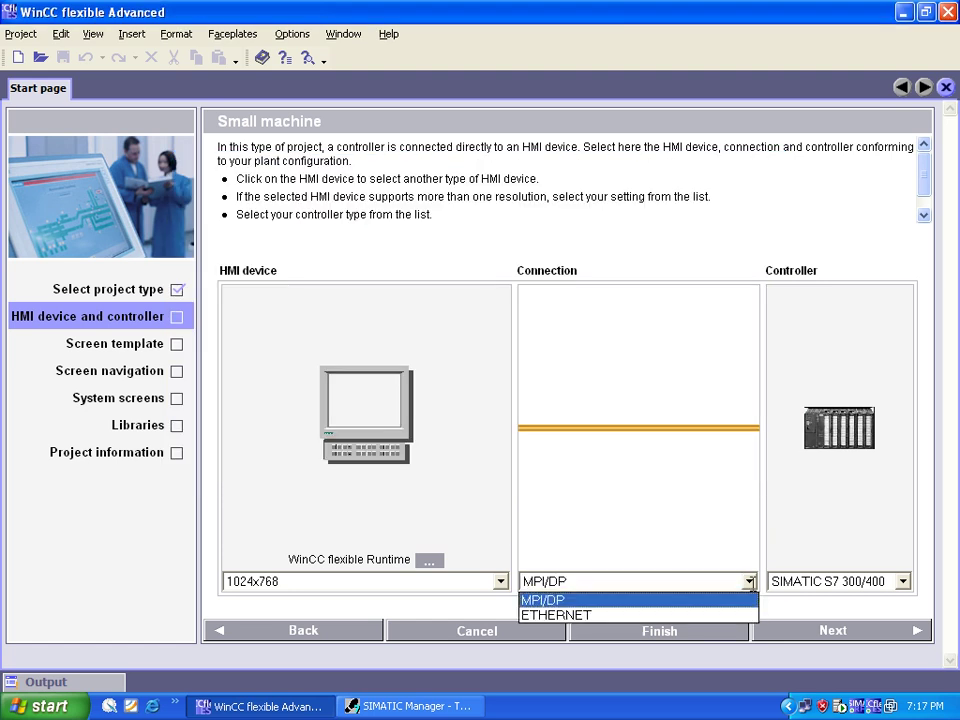
pyautogui.click(560, 599)
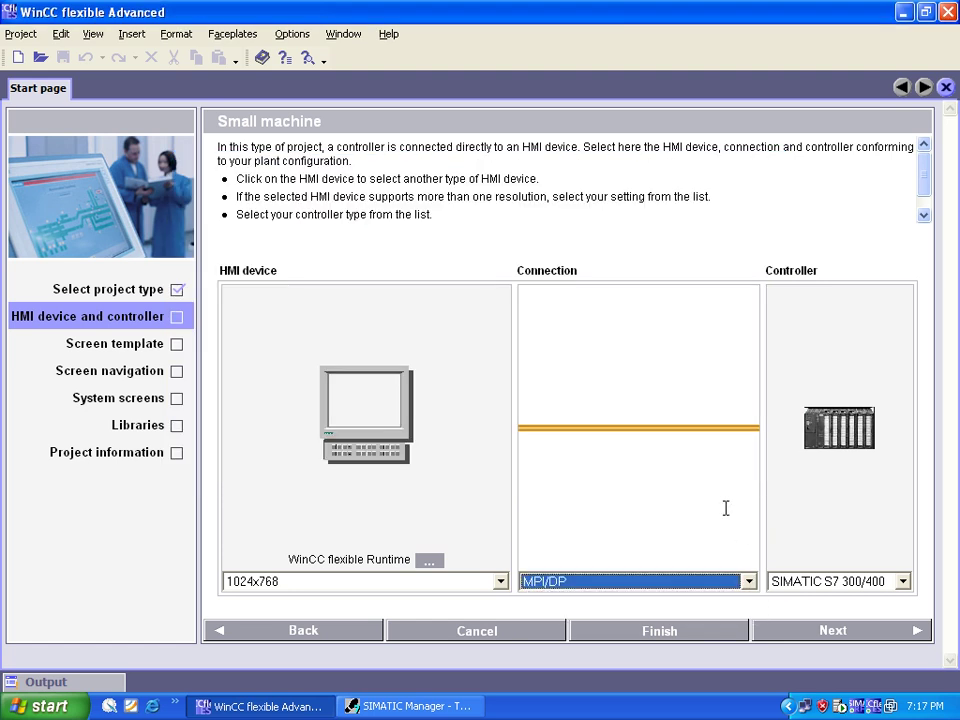
pyautogui.click(792, 628)
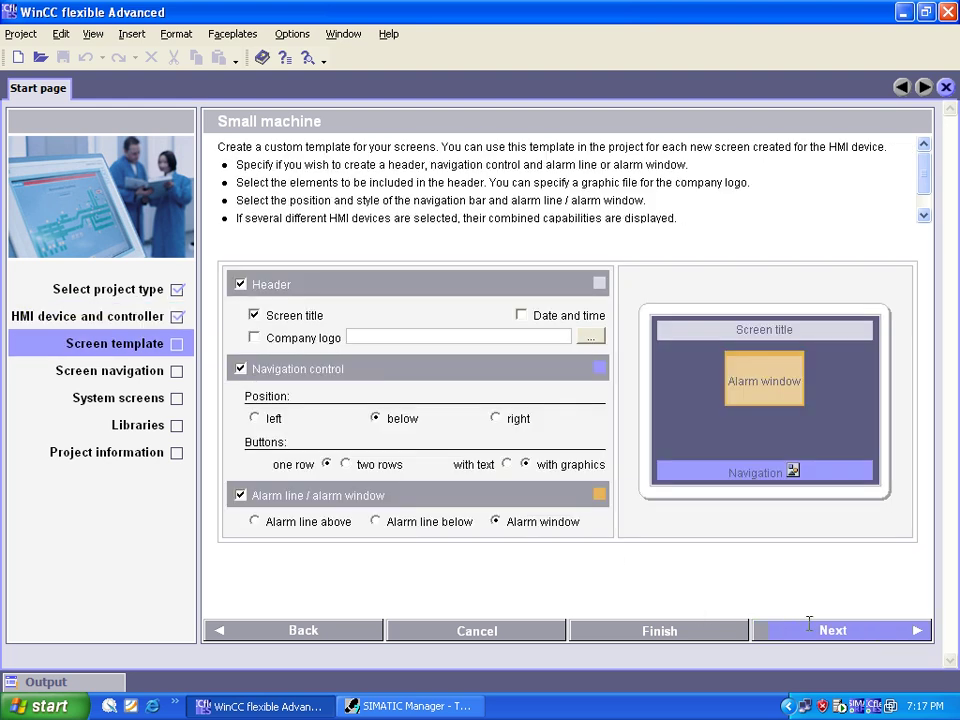
# Step: Include all system screens and all three standard libraries in the project
pyautogui.click(809, 624)
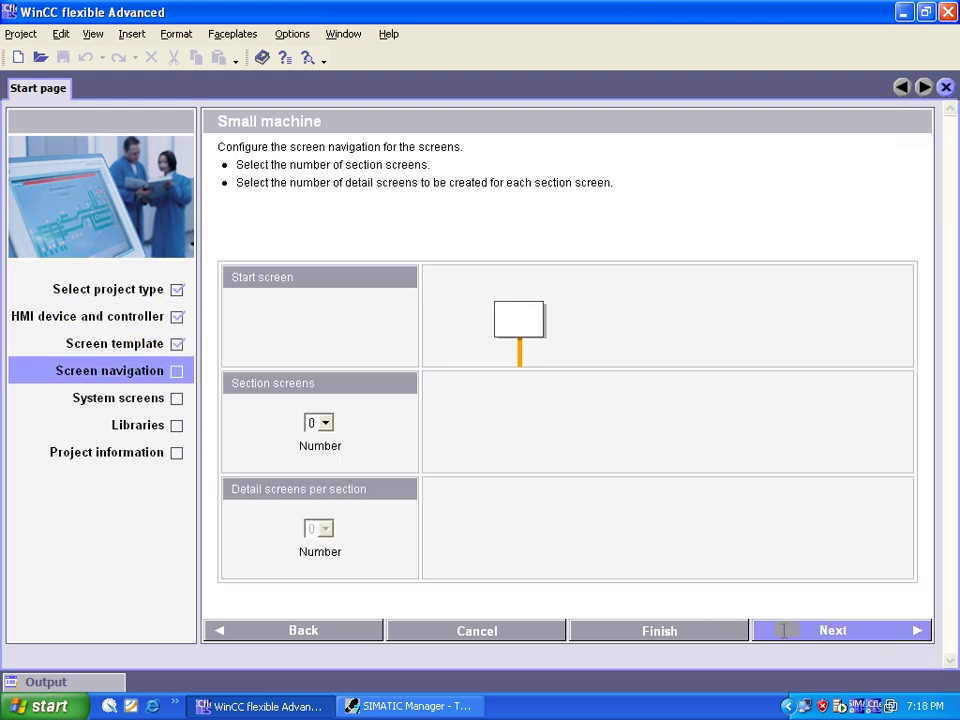
pyautogui.click(784, 630)
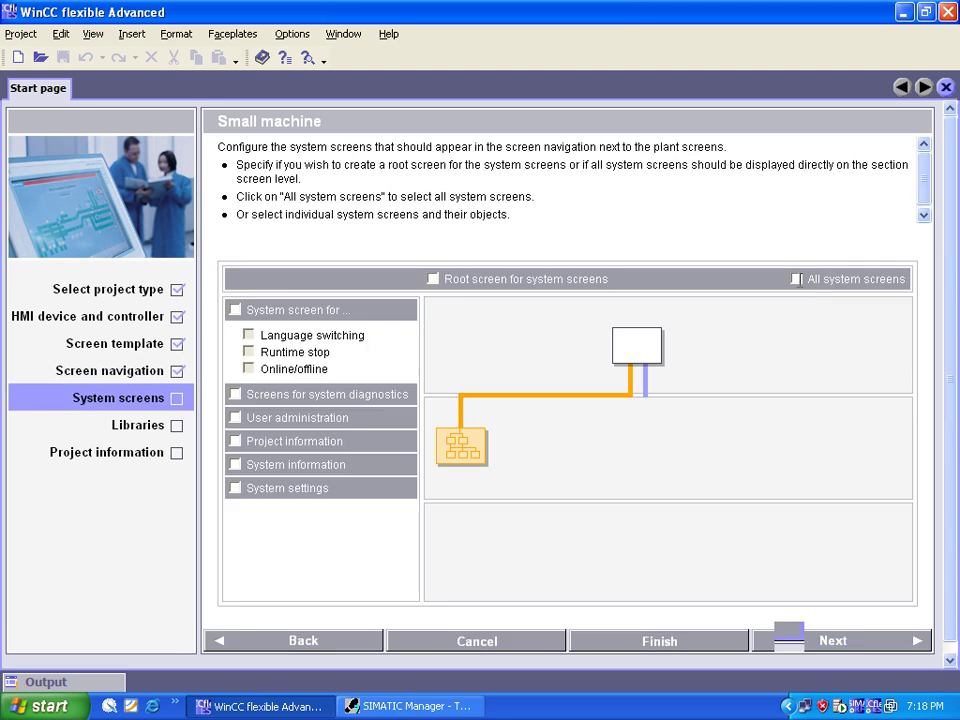
pyautogui.click(796, 279)
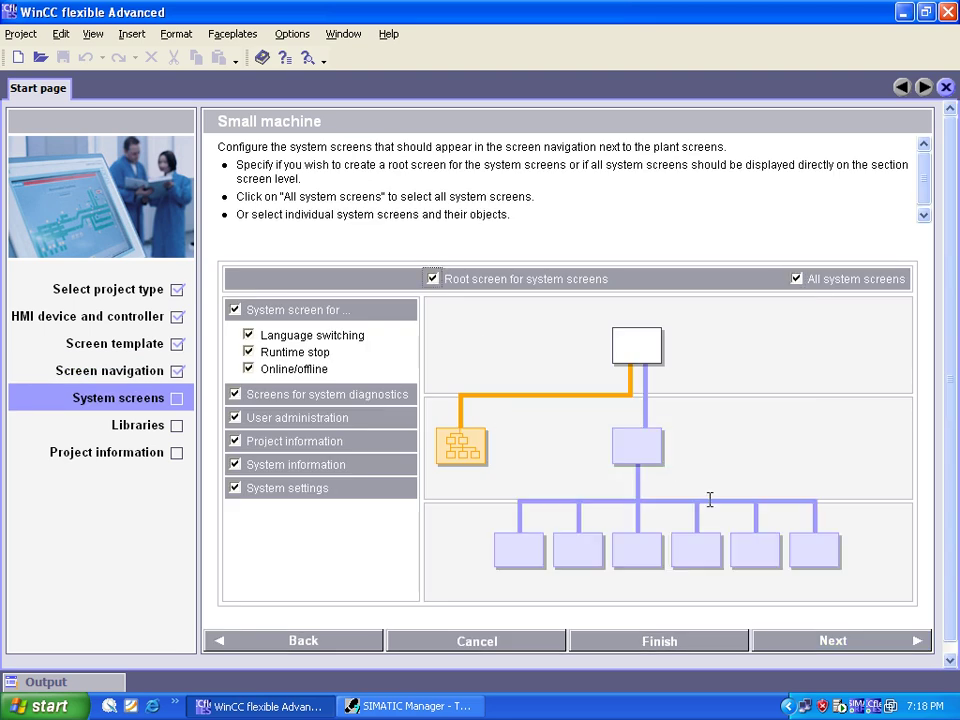
pyautogui.click(835, 636)
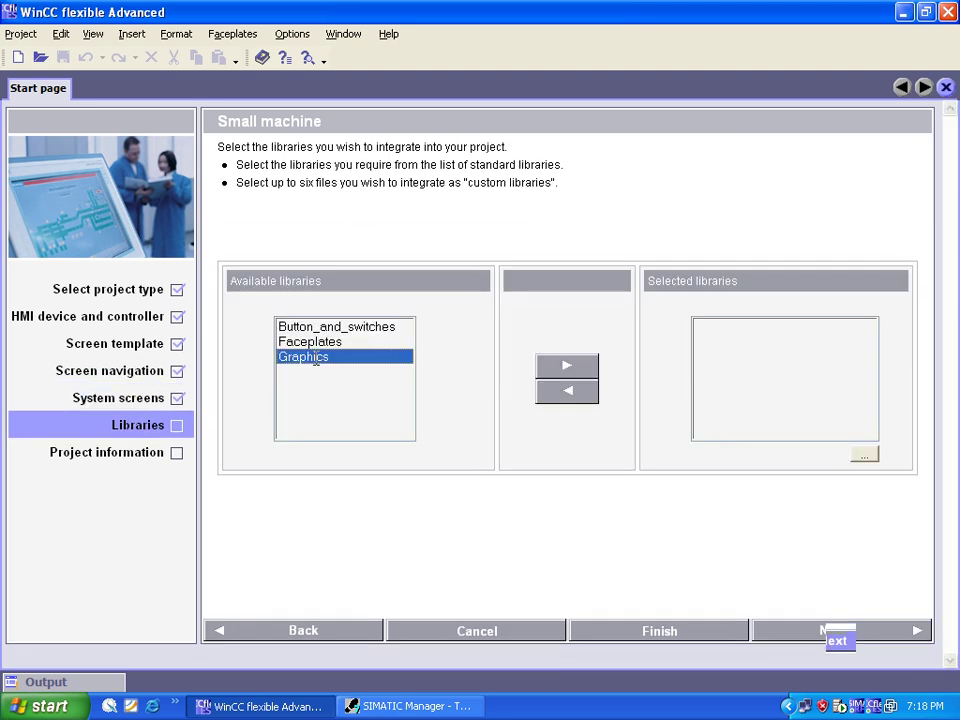
pyautogui.hotkey('shift', 'Up')
pyautogui.hotkey('shift', 'Up')
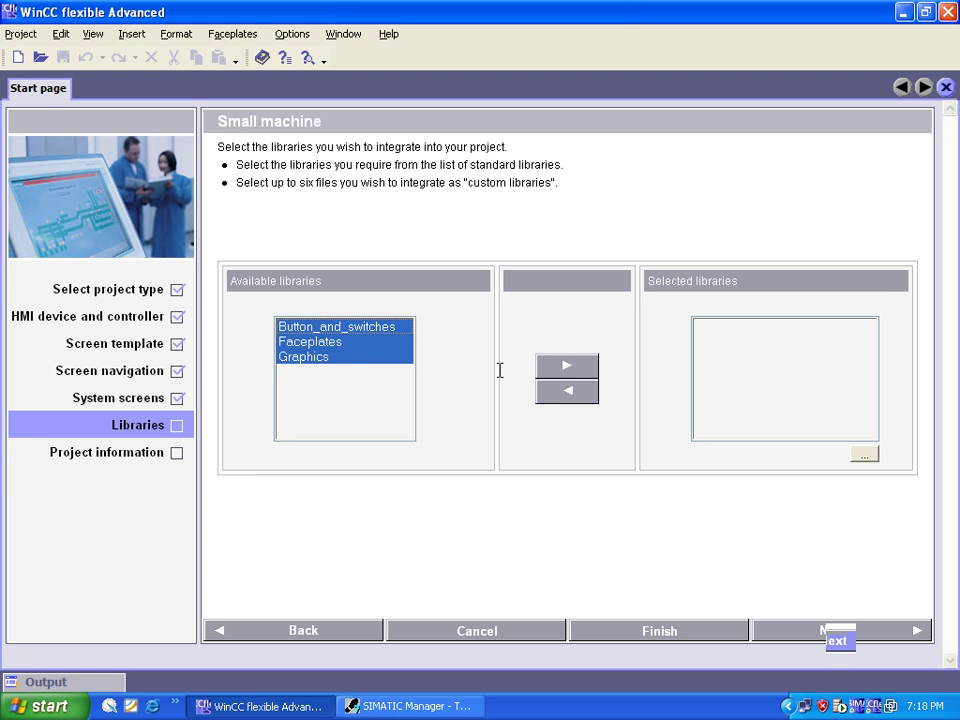
pyautogui.click(552, 368)
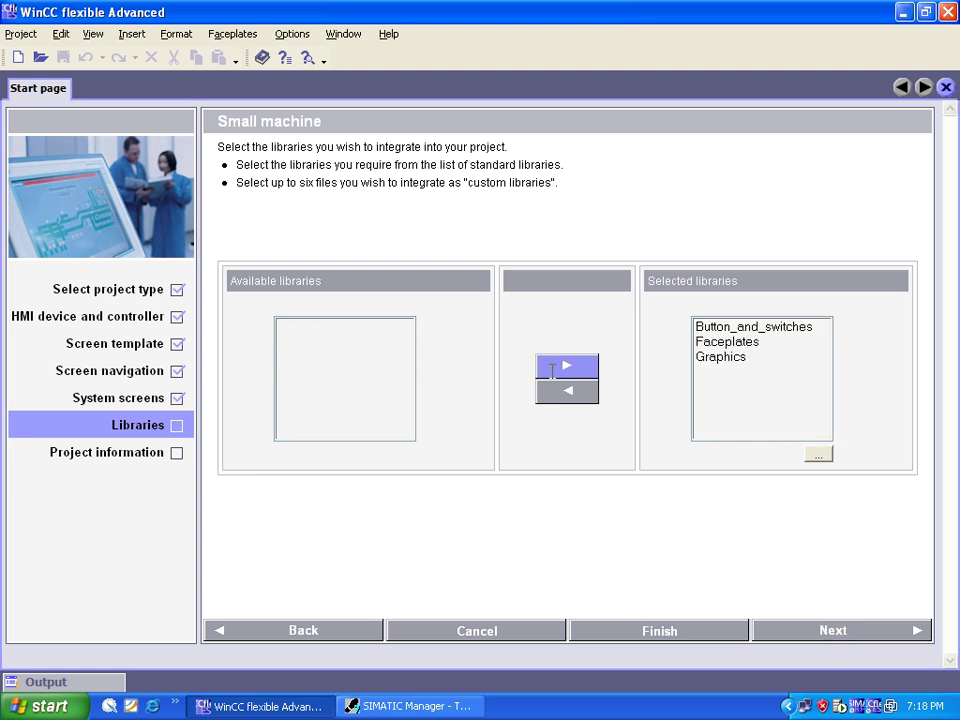
pyautogui.click(798, 629)
# Step: Name the project Test, enter an e-mail address as the comment, and generate it
pyautogui.click(302, 316)
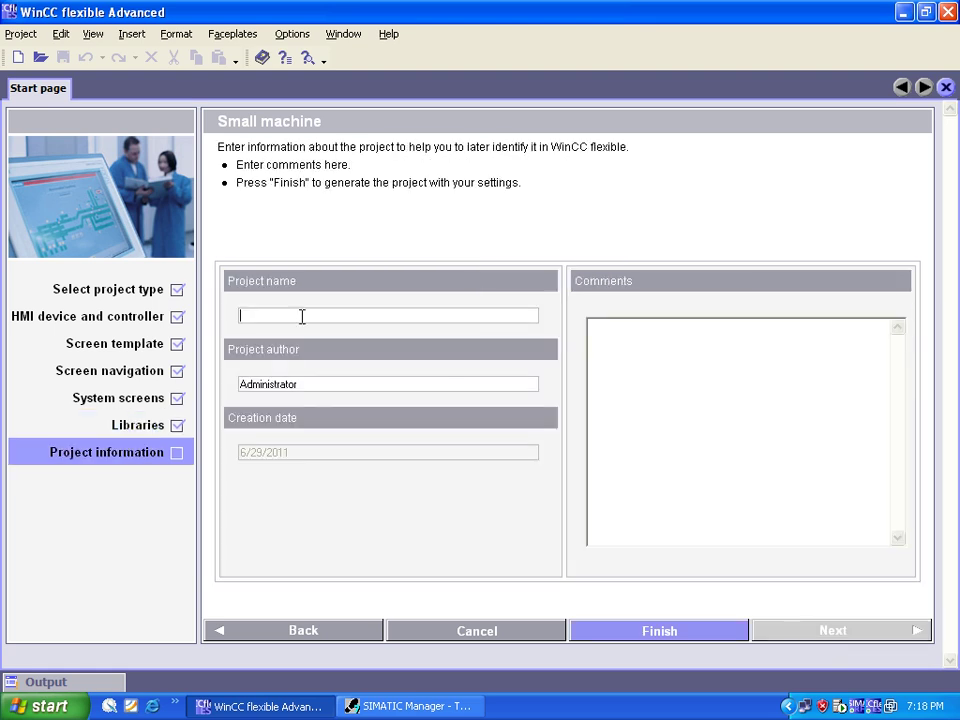
pyautogui.write('Test')
pyautogui.click(669, 381)
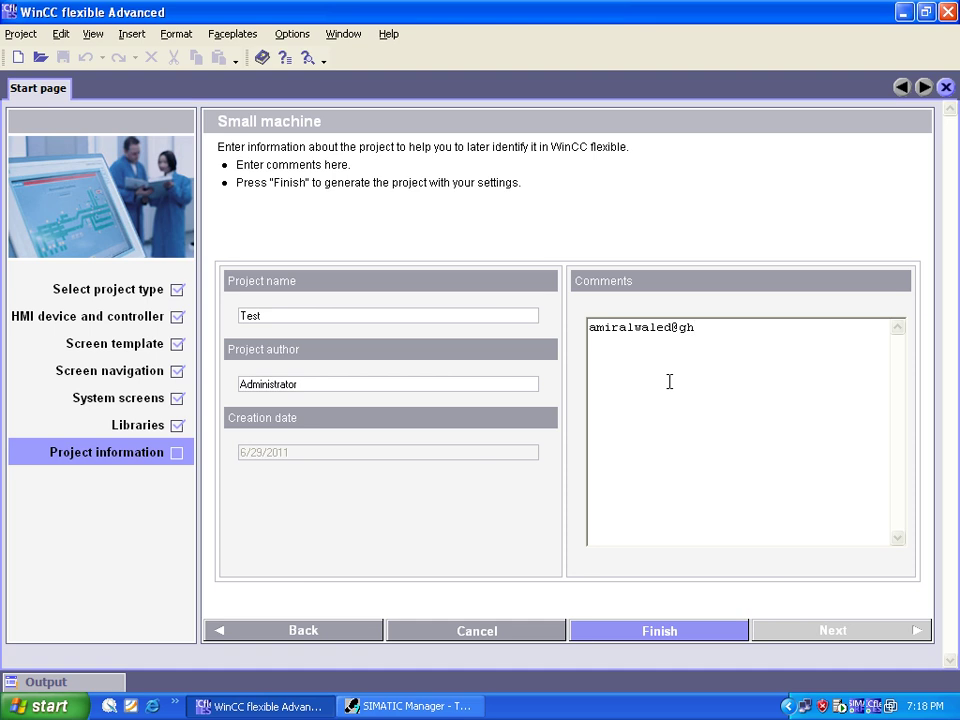
pyautogui.press('Return')
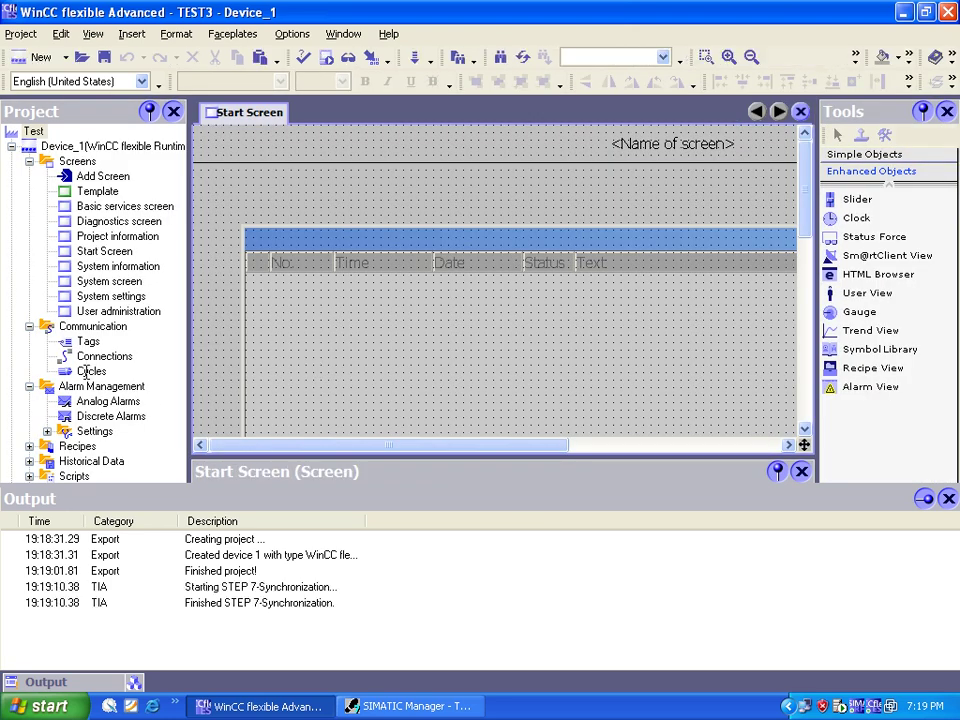
# Step: Check Connection_1's communication driver in the Connections editor
pyautogui.click(89, 356)
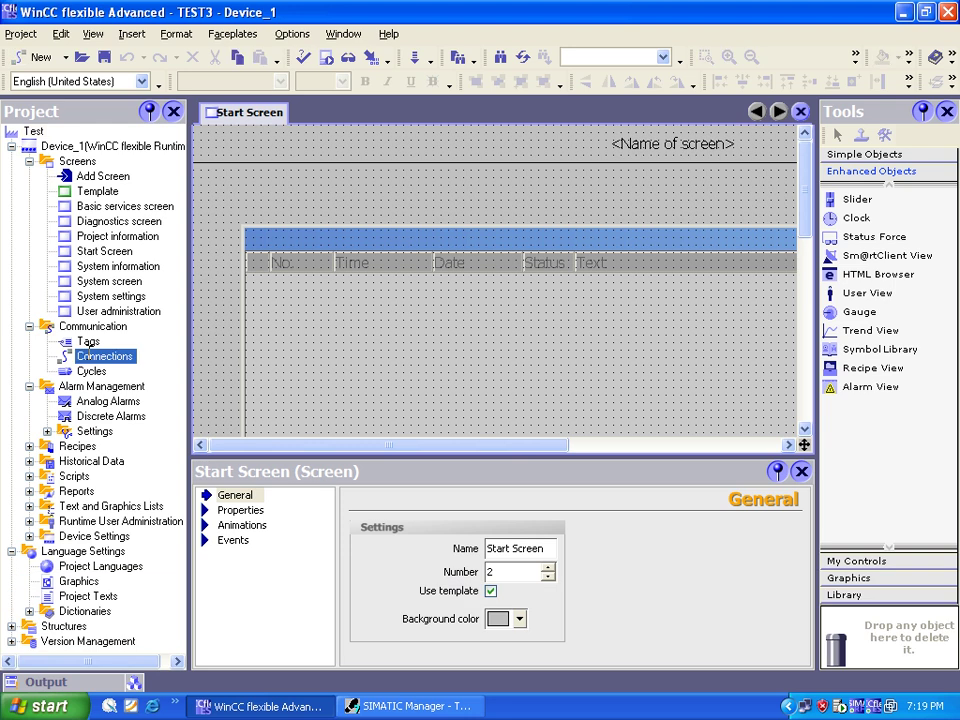
pyautogui.doubleClick(88, 355)
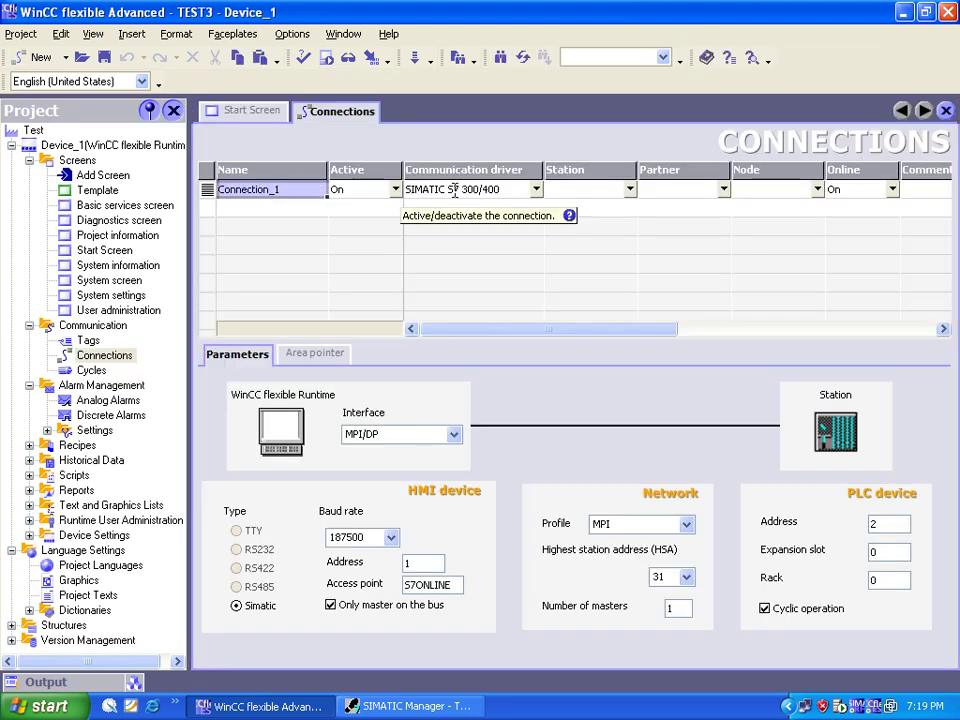
pyautogui.click(453, 188)
# Step: Create a new tag named Num1 with data type DInt in the Tags editor
pyautogui.click(88, 341)
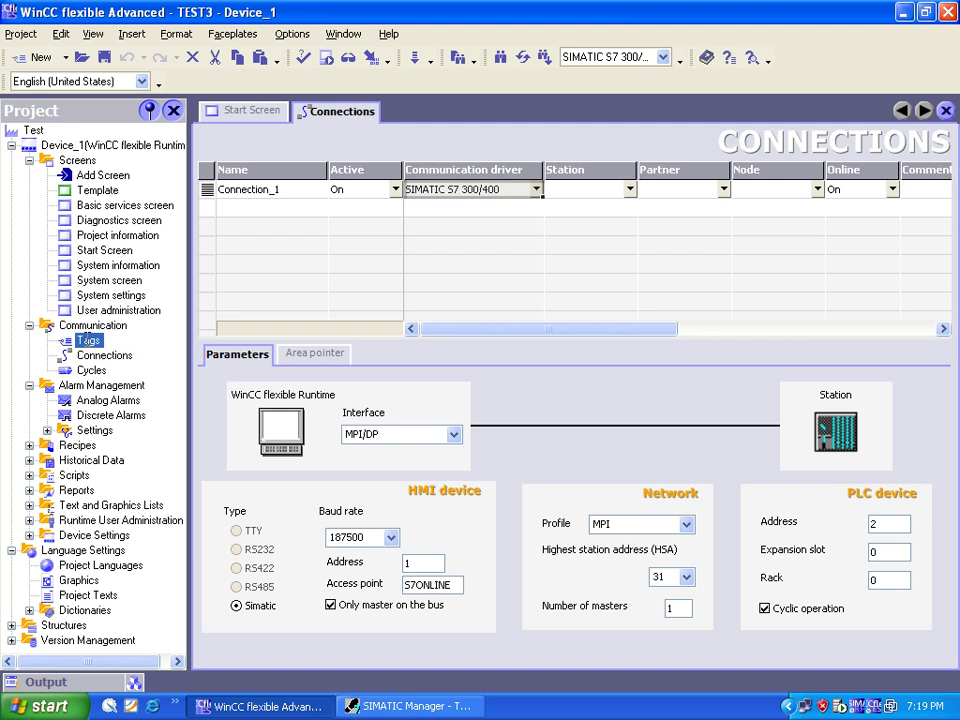
pyautogui.doubleClick(88, 341)
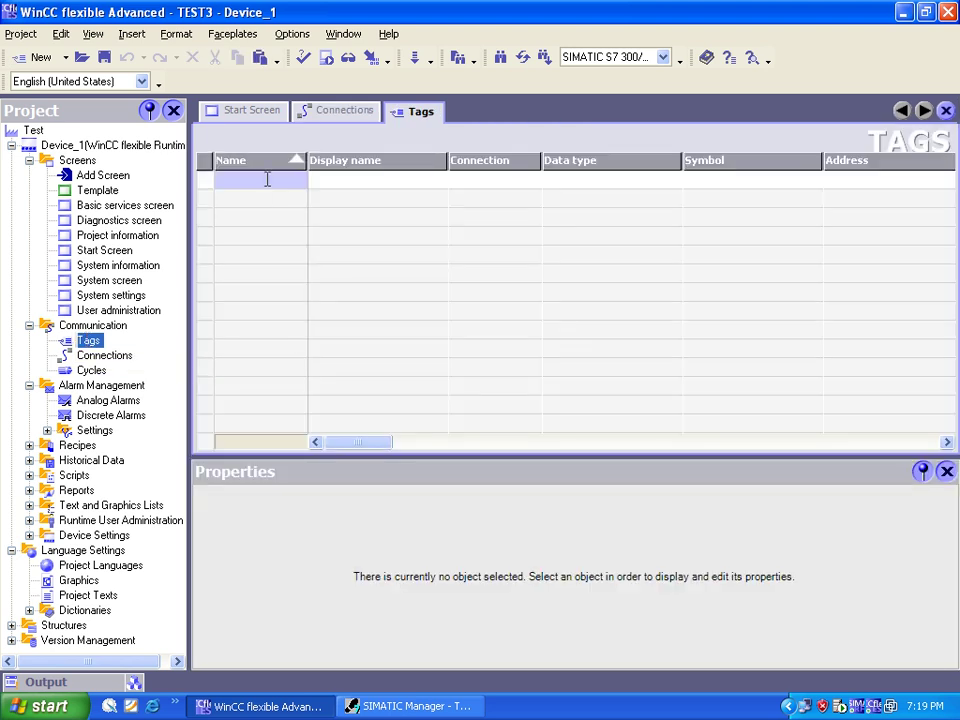
pyautogui.doubleClick(267, 180)
pyautogui.write('N')
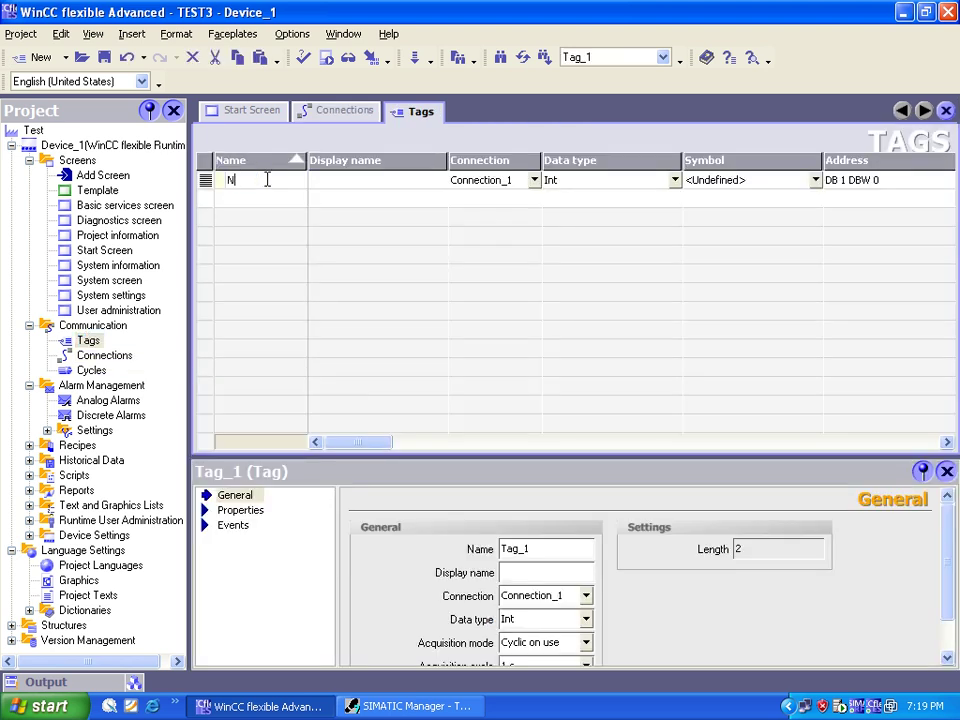
pyautogui.write('um1')
pyautogui.press('Return')
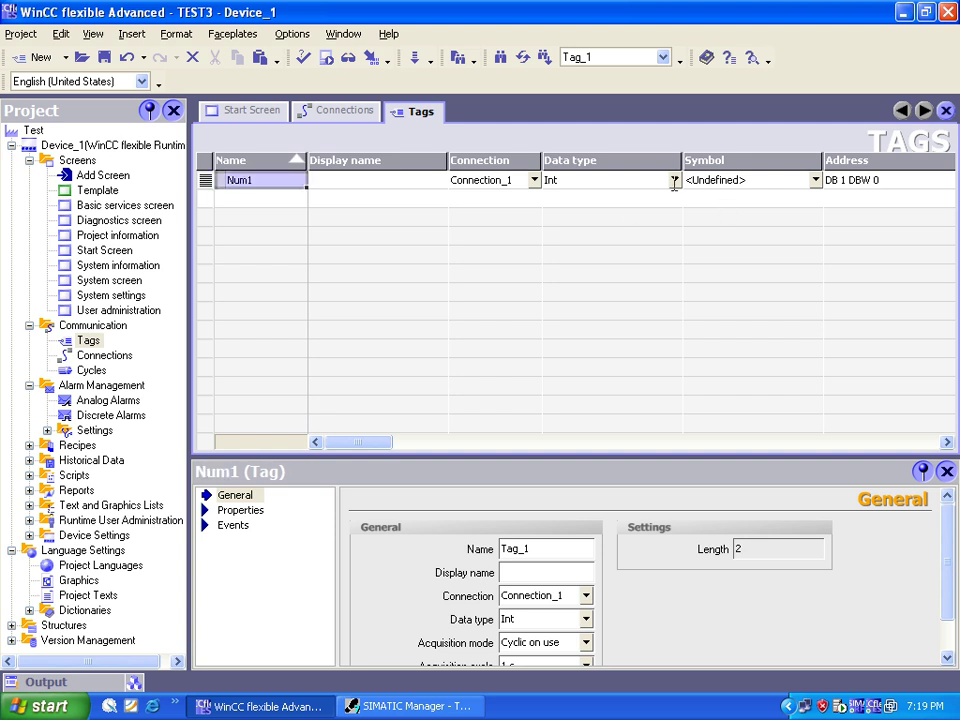
pyautogui.click(674, 180)
pyautogui.click(555, 255)
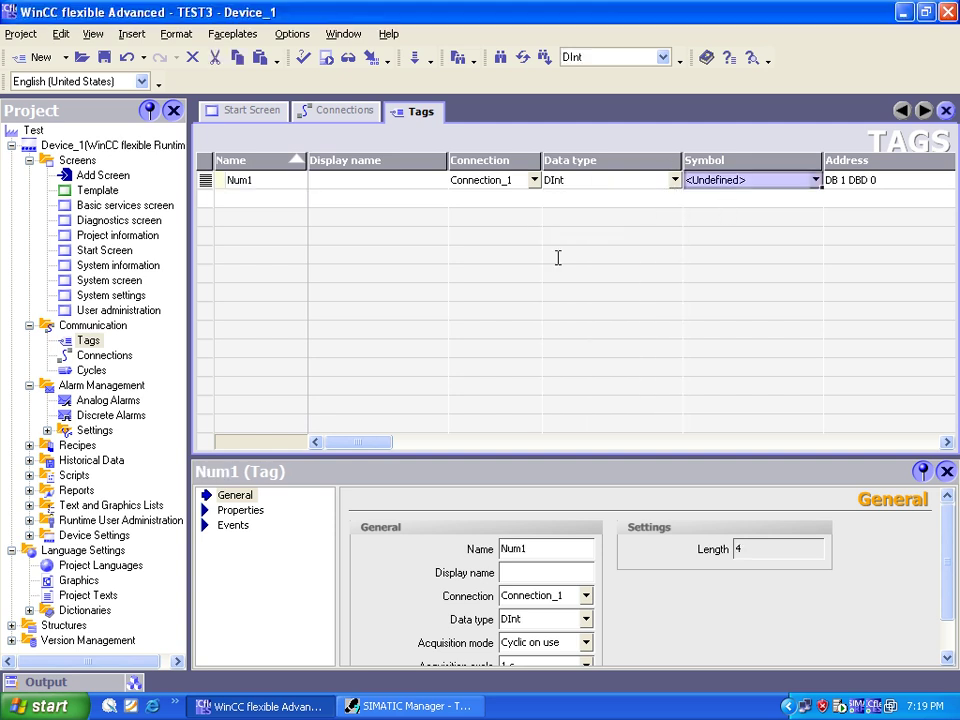
# Step: Set Num1's address to the M memory area, MD 20
pyautogui.click(924, 446)
pyautogui.click(924, 446)
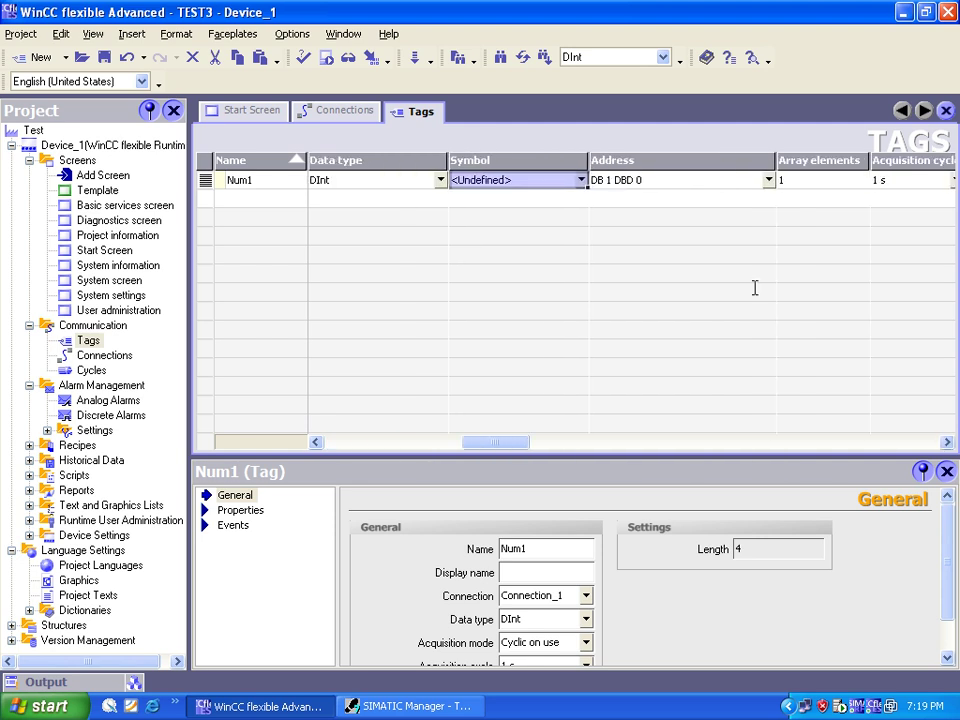
pyautogui.click(768, 180)
pyautogui.click(775, 210)
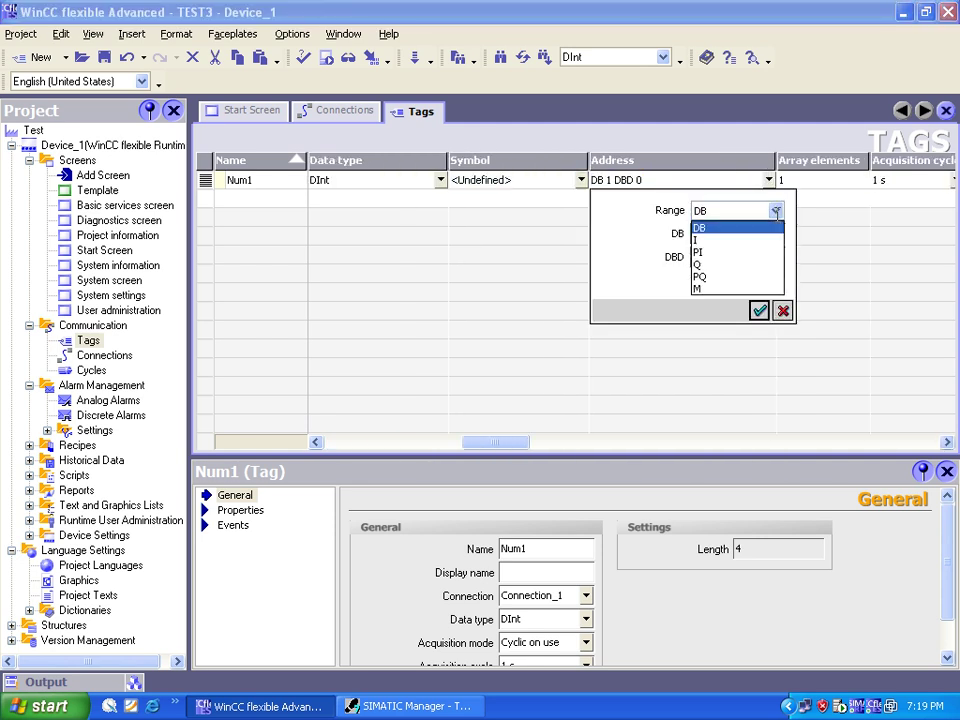
pyautogui.click(736, 288)
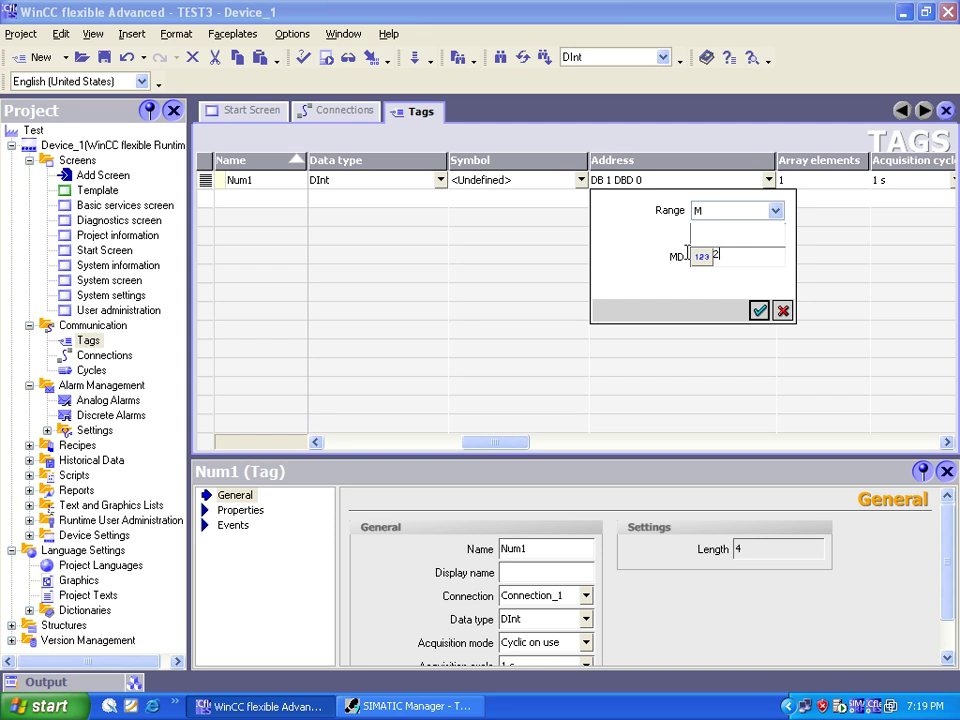
pyautogui.write('20')
pyautogui.press('Return')
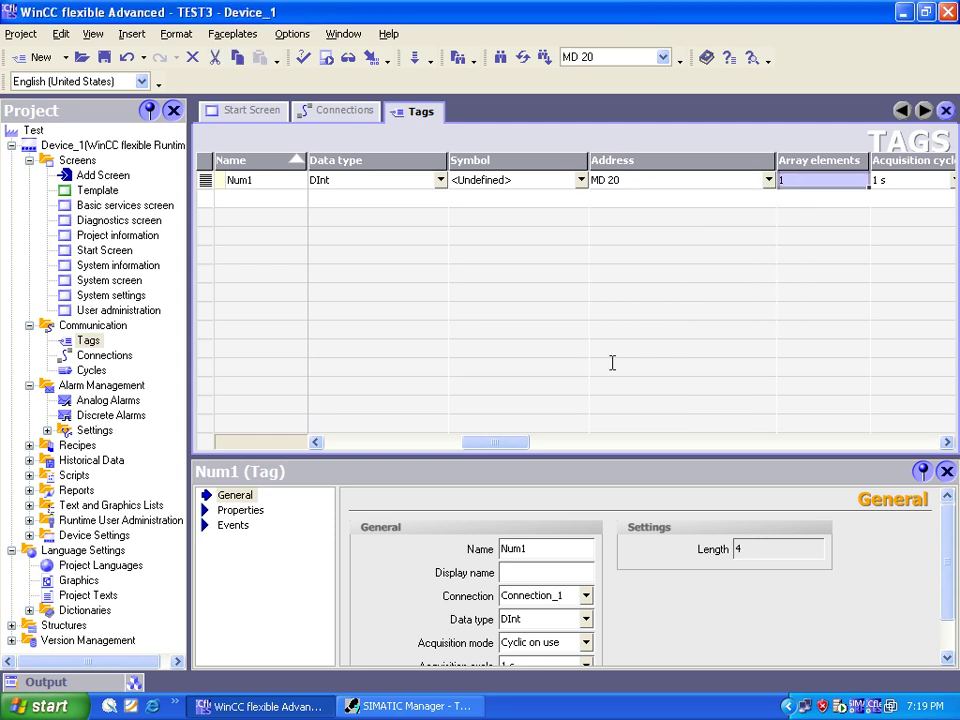
pyautogui.moveTo(484, 442); pyautogui.dragTo(347, 444)
pyautogui.click(270, 195)
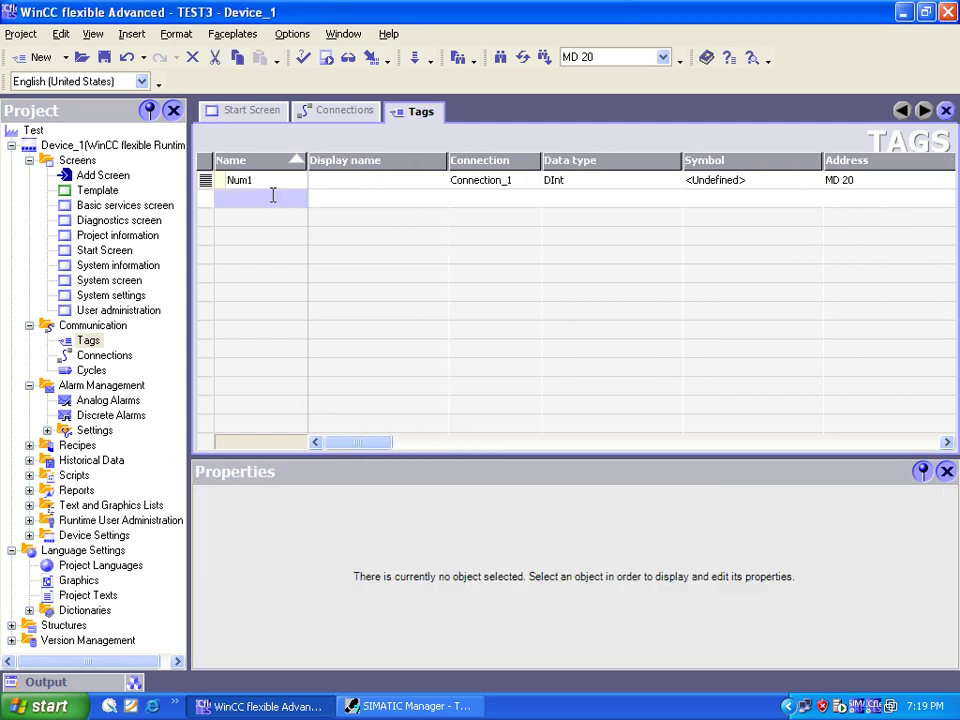
# Step: Add tag Num2 and change its address to MD 30
pyautogui.doubleClick(272, 195)
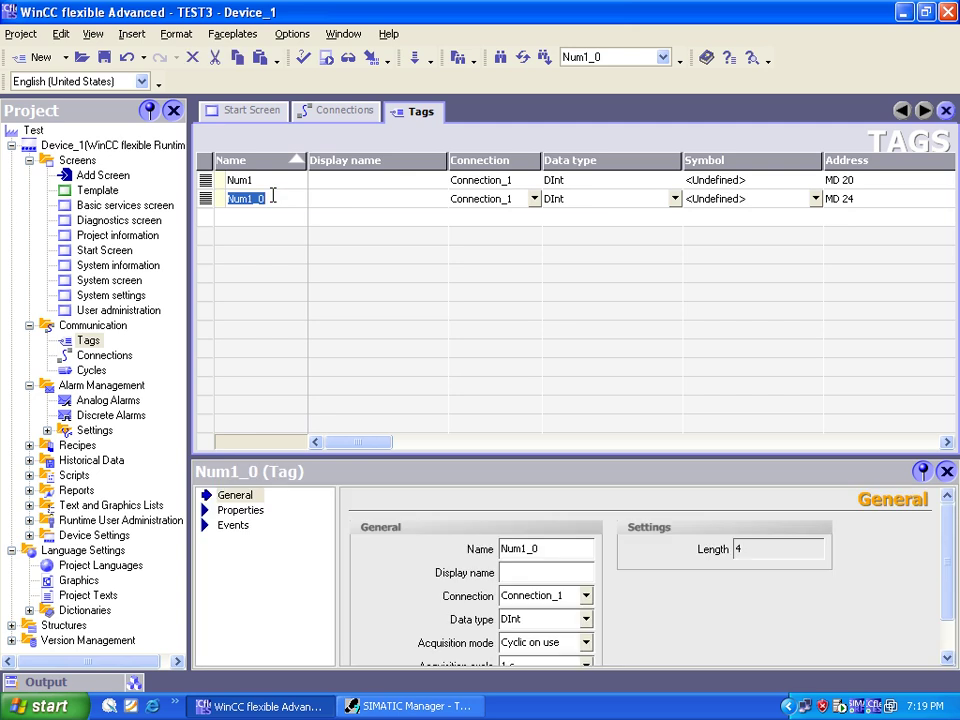
pyautogui.press('Return')
pyautogui.click(848, 198)
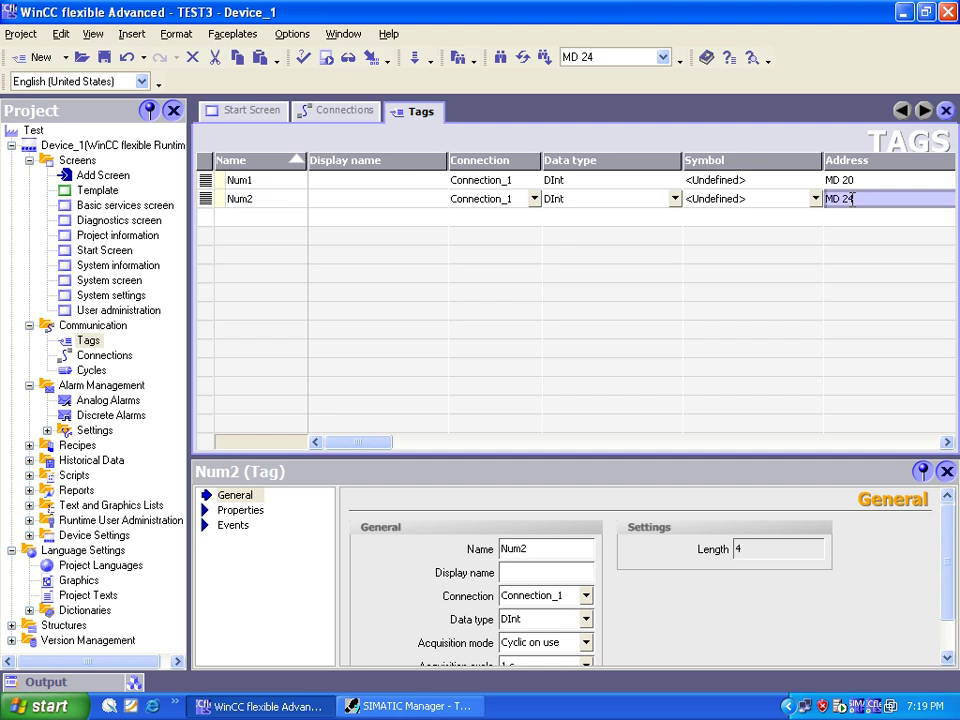
pyautogui.click(853, 198)
pyautogui.click(855, 199)
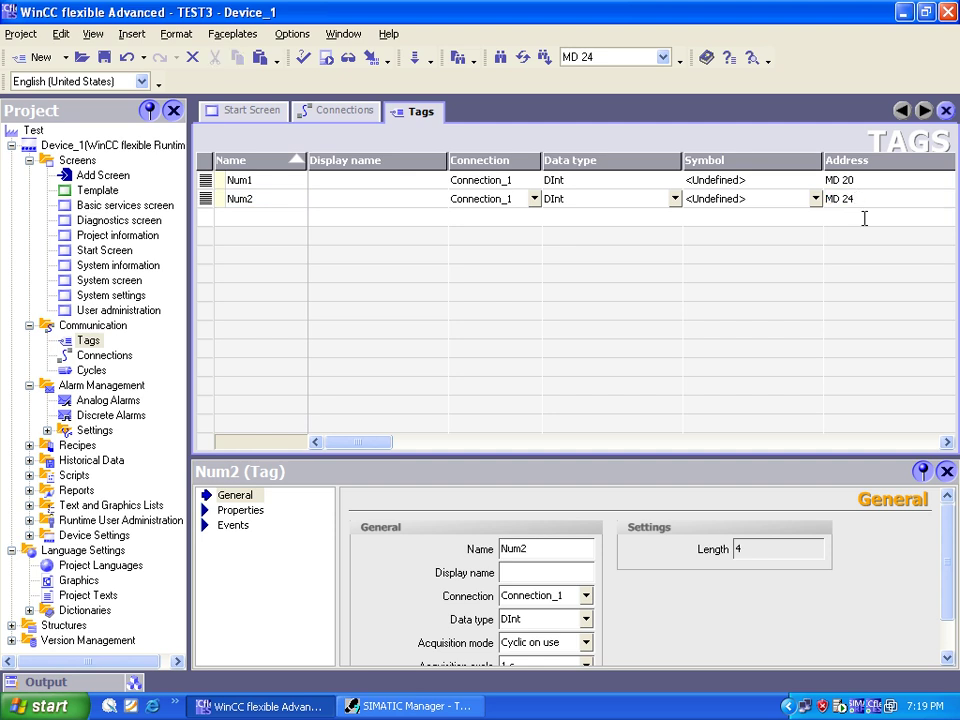
pyautogui.press('BackSpace')
pyautogui.write('30')
pyautogui.click(264, 216)
# Step: Add tag SUM at MD 40, then start another tag named ADD
pyautogui.doubleClick(264, 216)
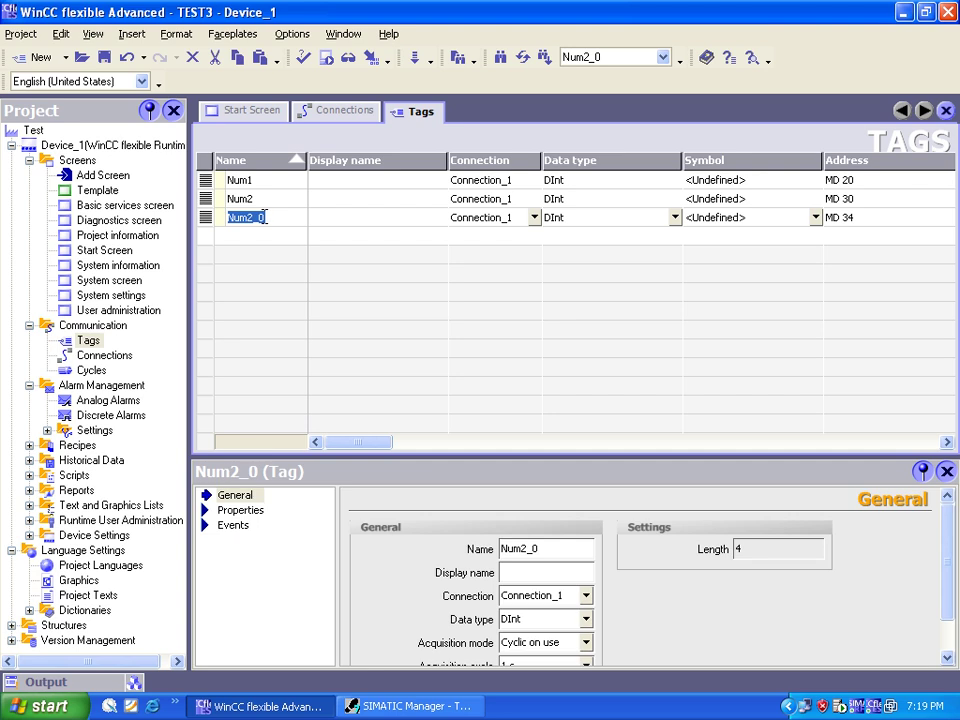
pyautogui.write('SUM')
pyautogui.click(845, 218)
pyautogui.click(861, 217)
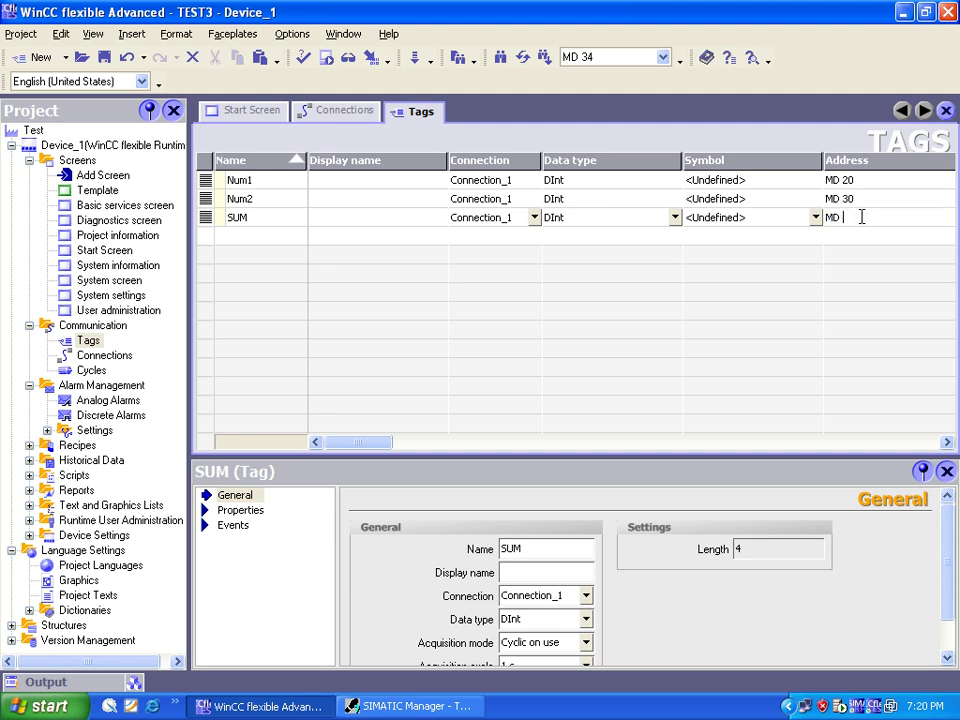
pyautogui.write('40')
pyautogui.doubleClick(264, 236)
pyautogui.write('ADD')
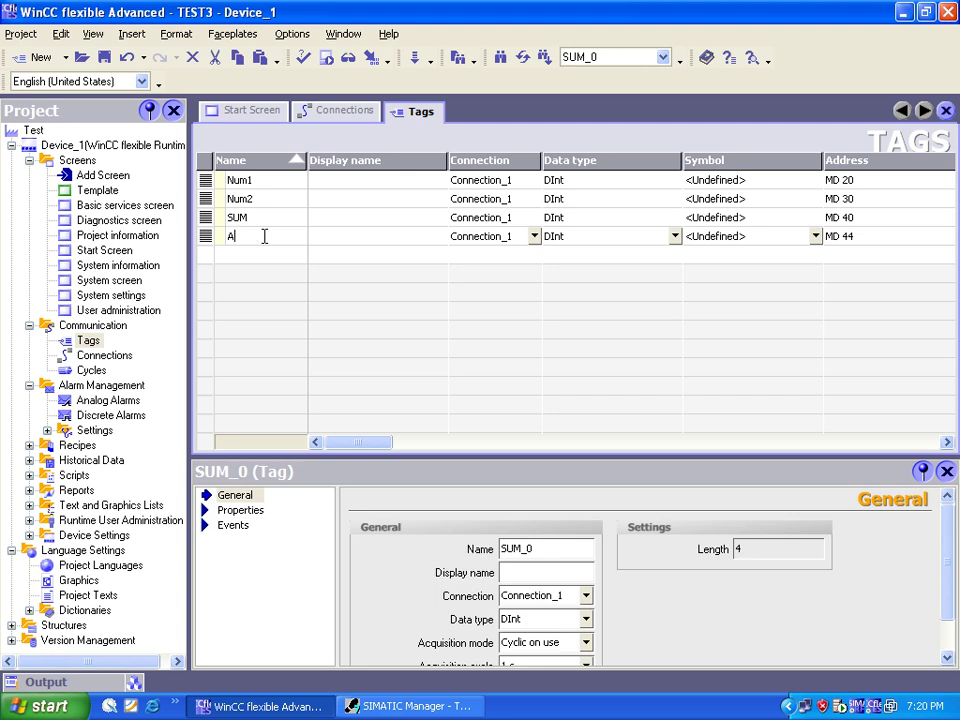
pyautogui.click(678, 238)
# Step: Make ADD a Bool tag addressed M 0.0
pyautogui.click(675, 236)
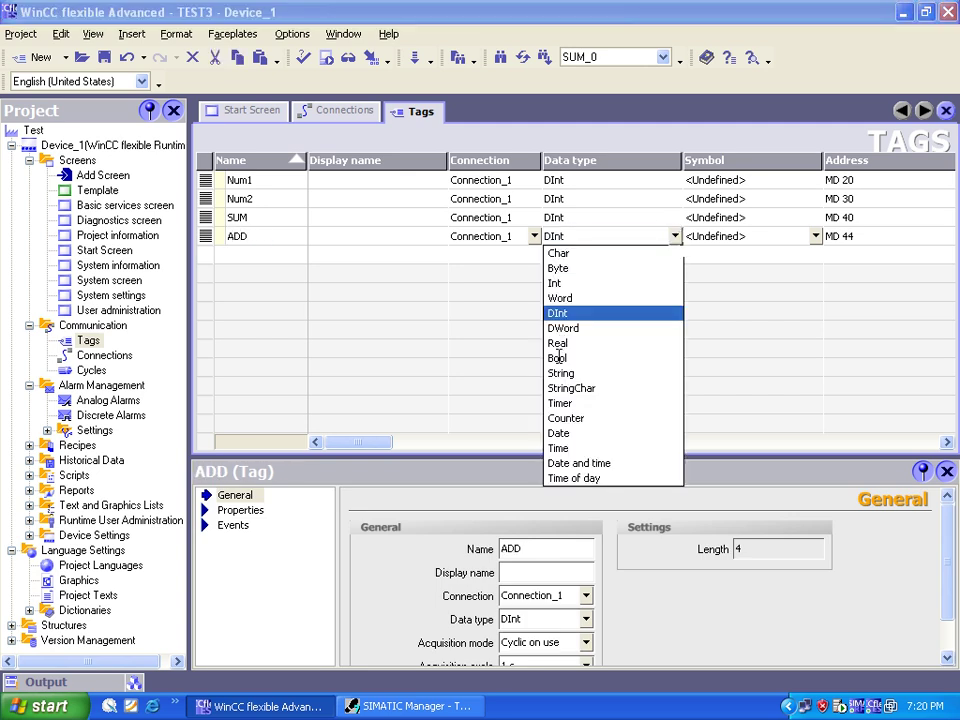
pyautogui.click(557, 357)
pyautogui.press('Tab')
pyautogui.click(866, 232)
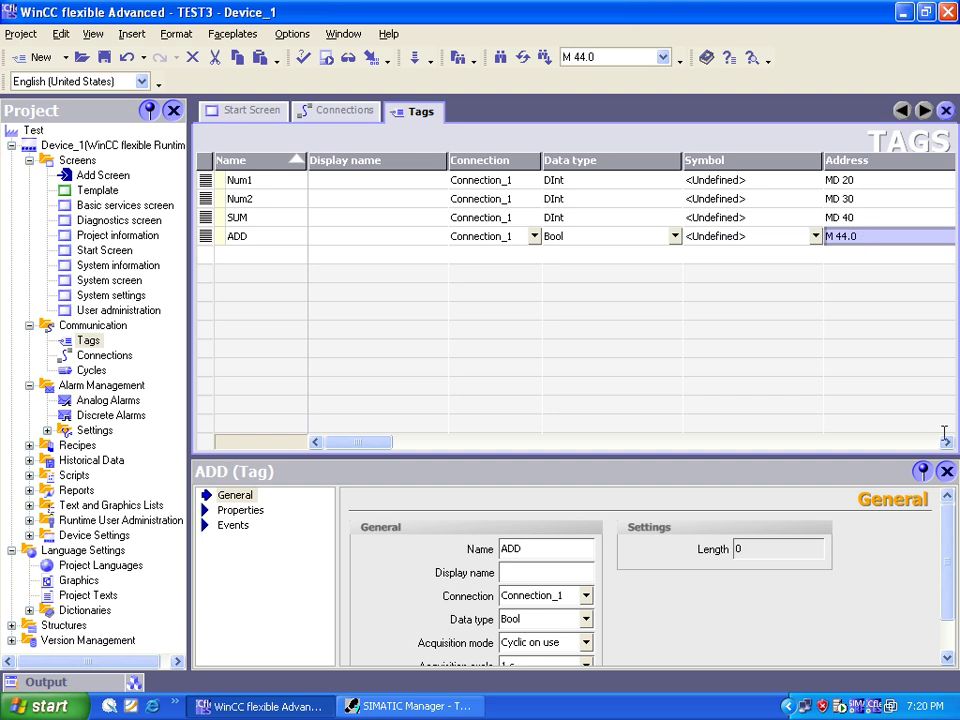
pyautogui.click(862, 234)
pyautogui.click(869, 266)
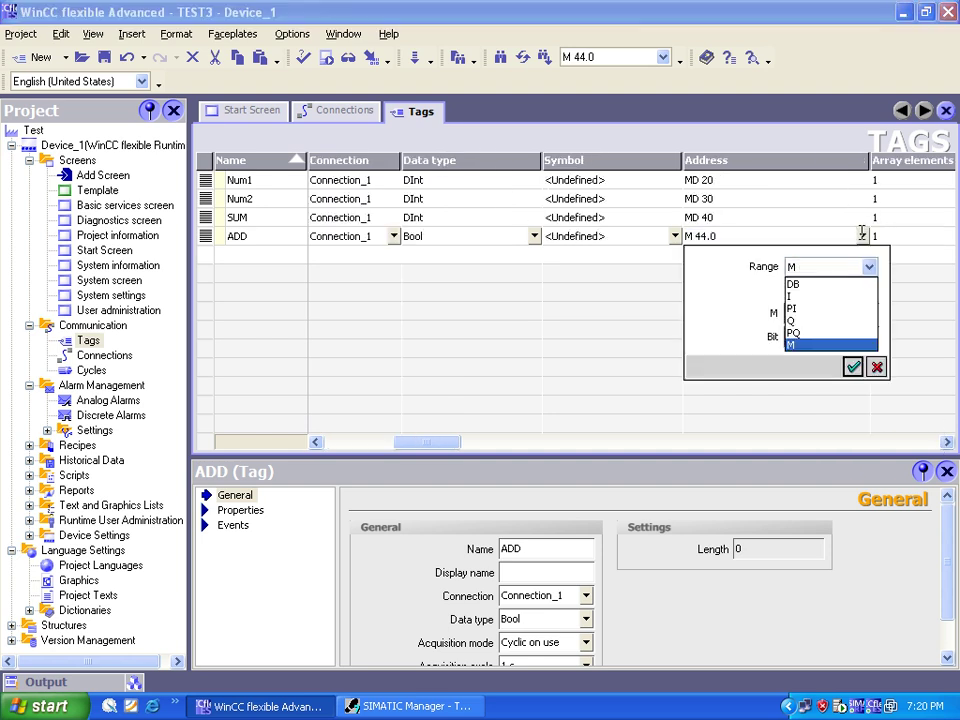
pyautogui.click(869, 266)
pyautogui.click(859, 311)
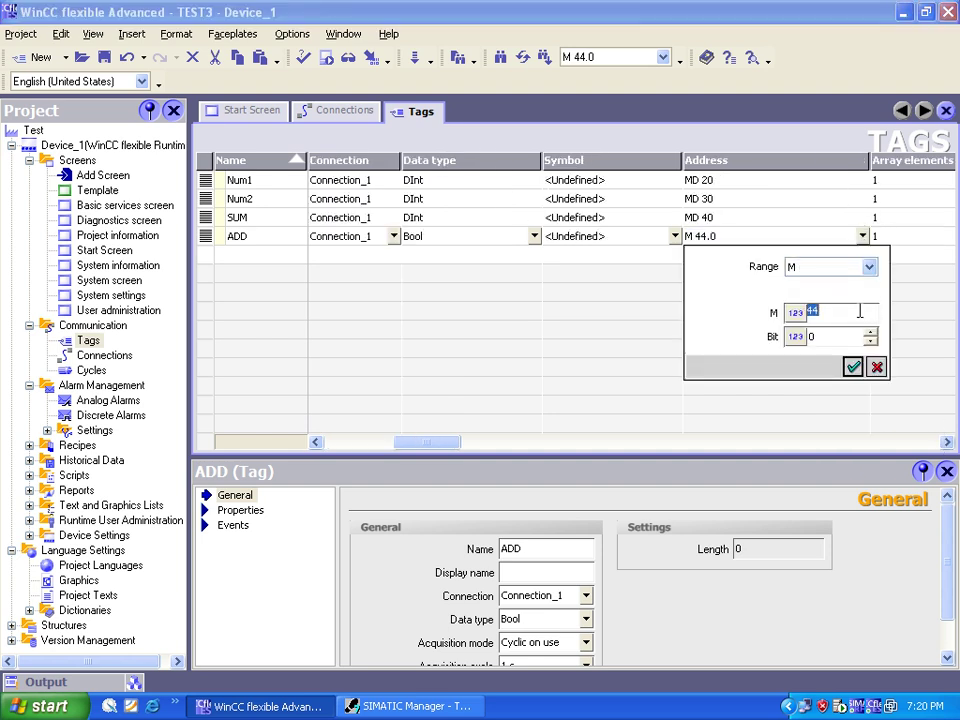
pyautogui.write('0')
pyautogui.click(857, 336)
pyautogui.click(853, 367)
pyautogui.press('Tab')
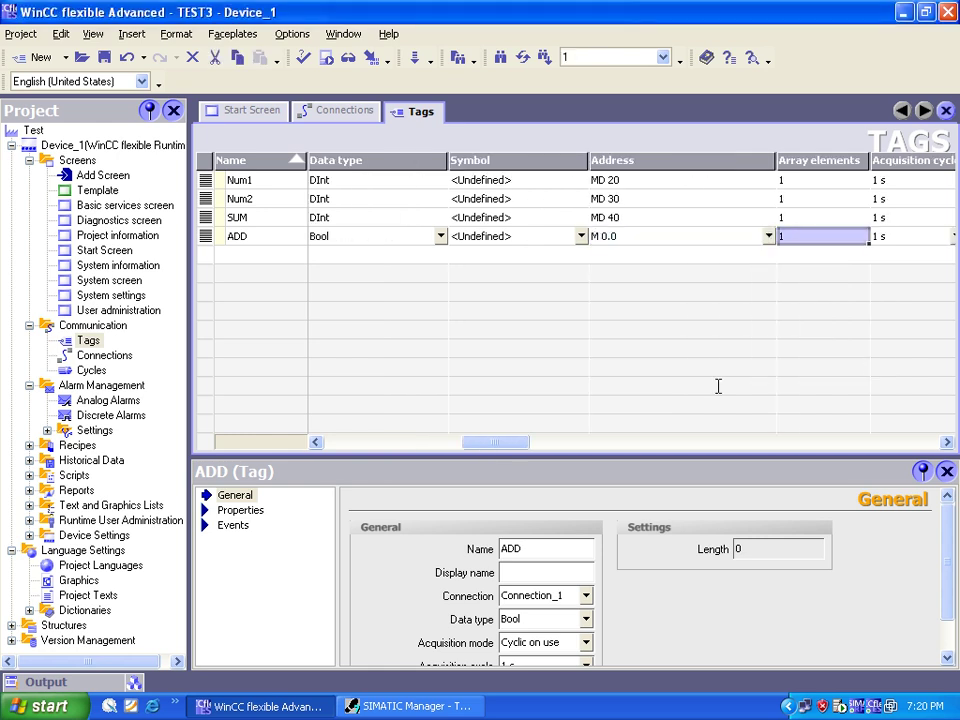
# Step: Add a Bool tag Done addressed to output Q 0.0
pyautogui.click(266, 255)
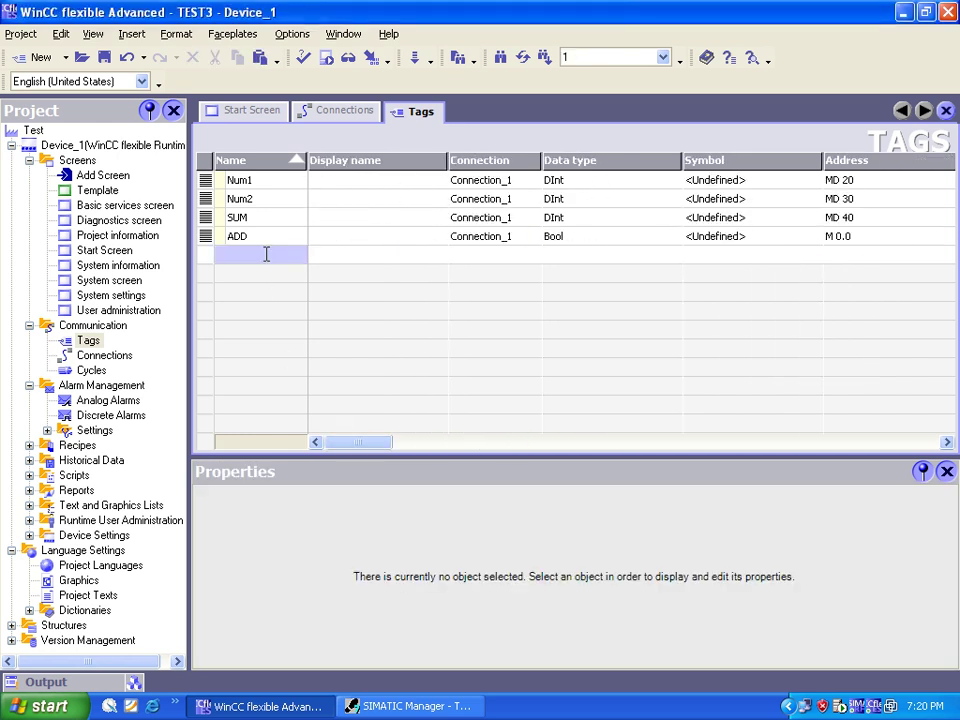
pyautogui.doubleClick(266, 255)
pyautogui.write('Do')
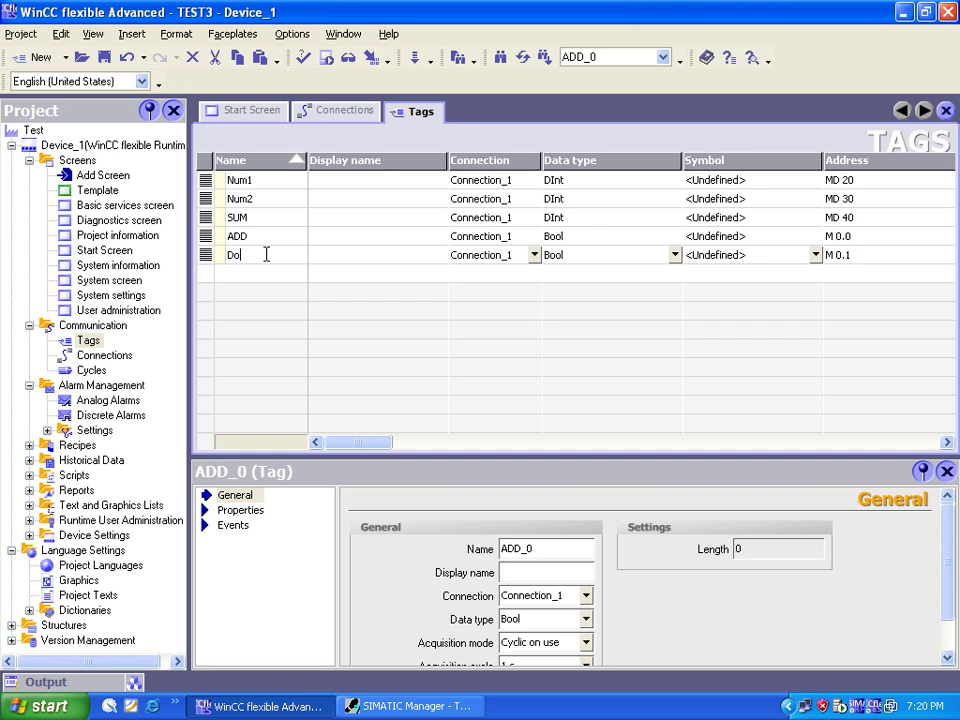
pyautogui.write('m')
pyautogui.write('e')
pyautogui.click(840, 256)
pyautogui.click(851, 256)
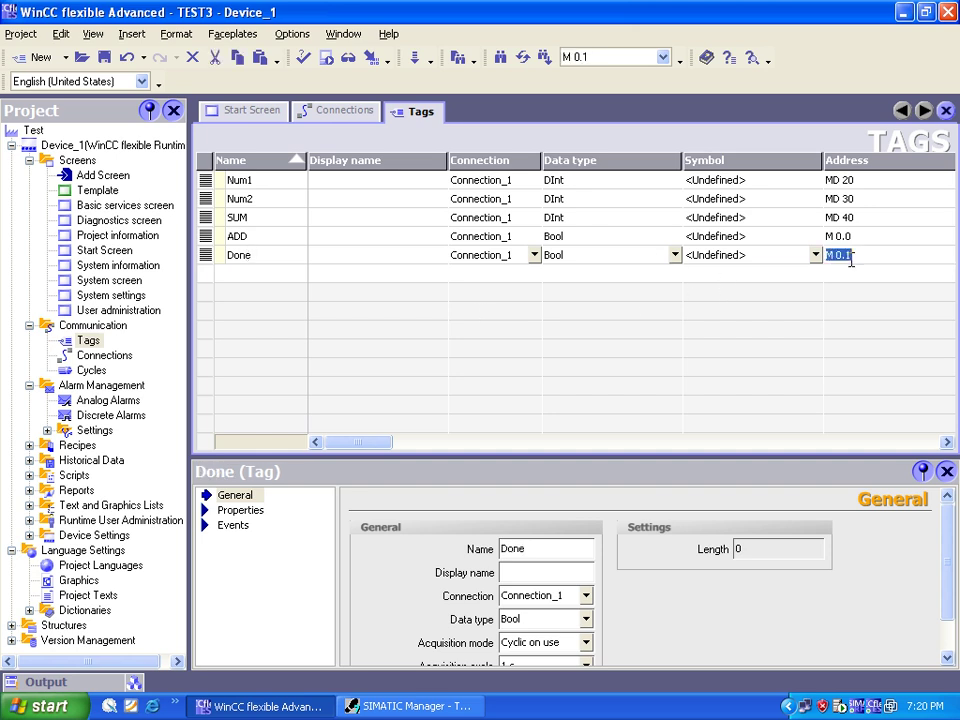
pyautogui.click(944, 443)
pyautogui.click(861, 255)
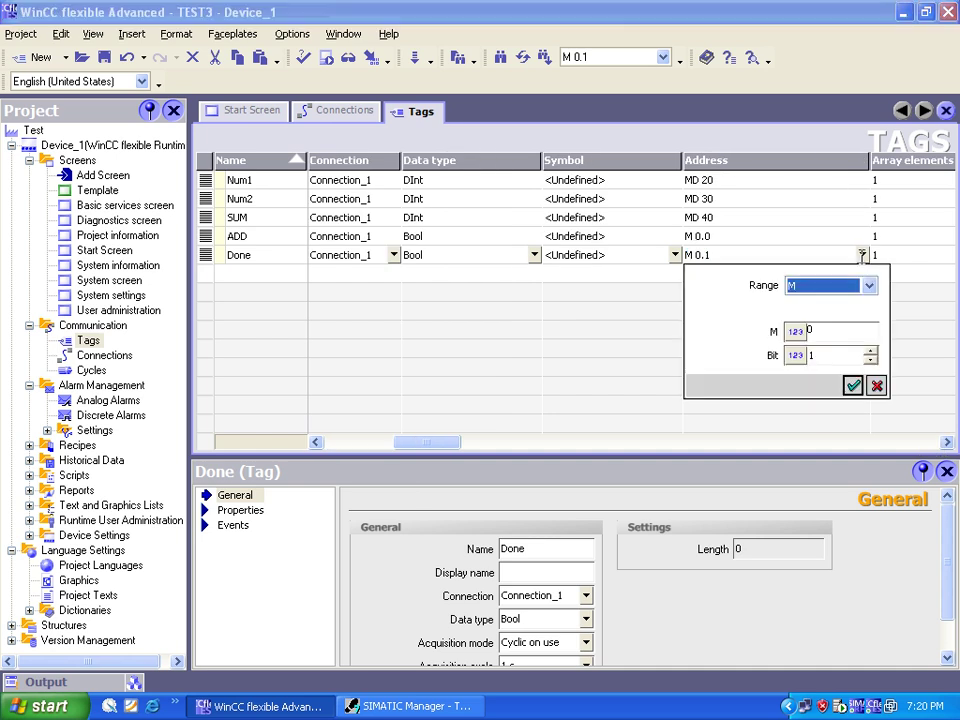
pyautogui.click(836, 332)
pyautogui.click(832, 352)
pyautogui.write('0')
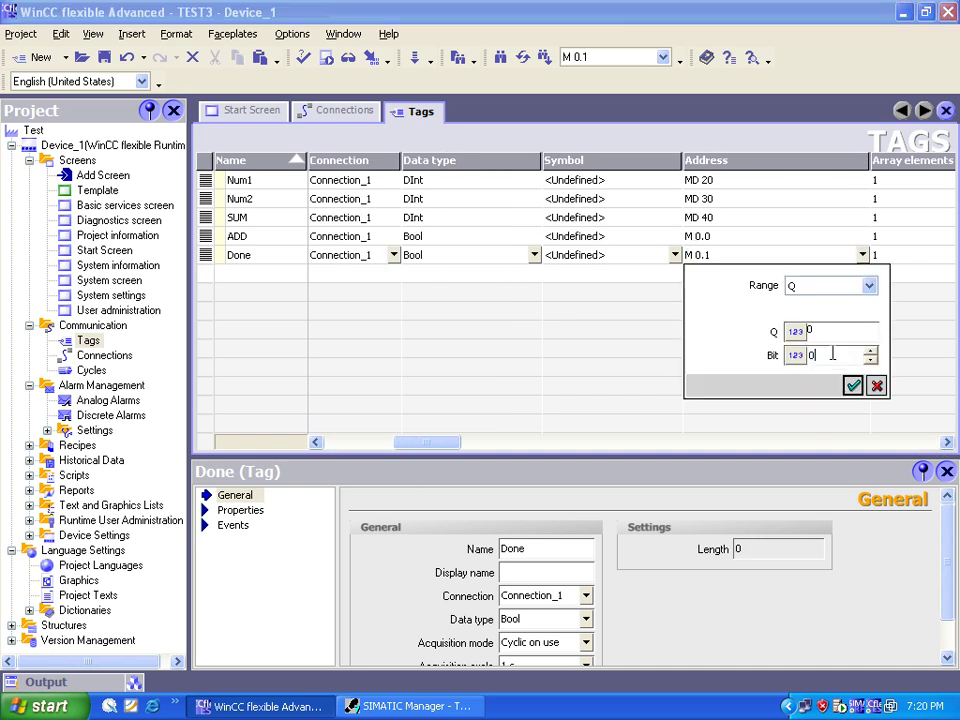
pyautogui.press('Return')
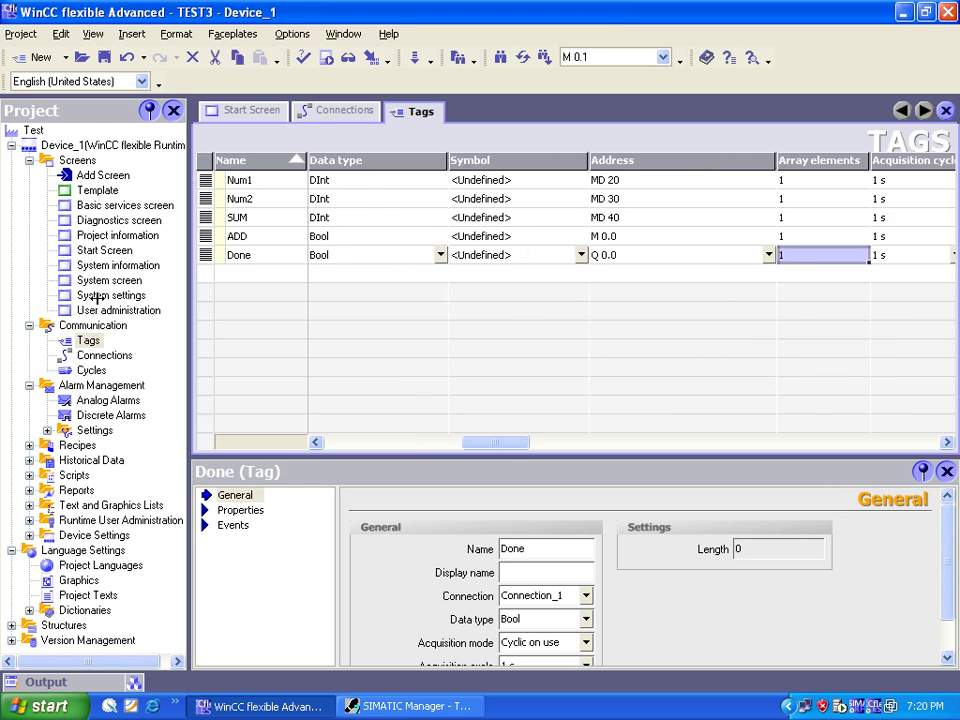
pyautogui.click(113, 250)
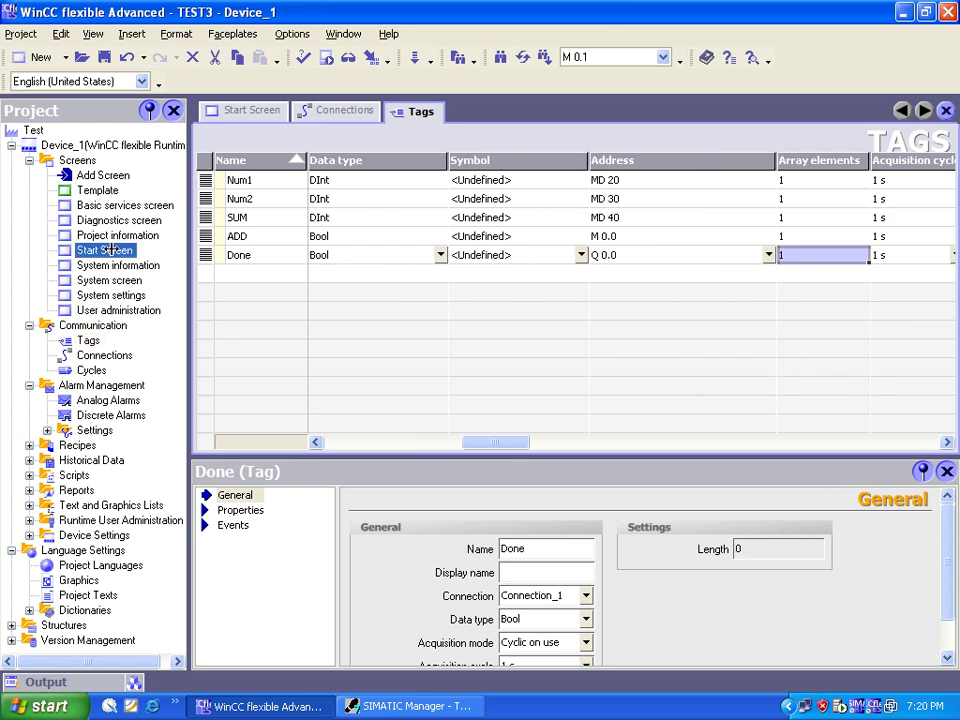
# Step: Draw a new IO field near the centre of the Start Screen from Simple Objects
pyautogui.doubleClick(113, 250)
pyautogui.moveTo(805, 180); pyautogui.dragTo(805, 225)
pyautogui.click(872, 154)
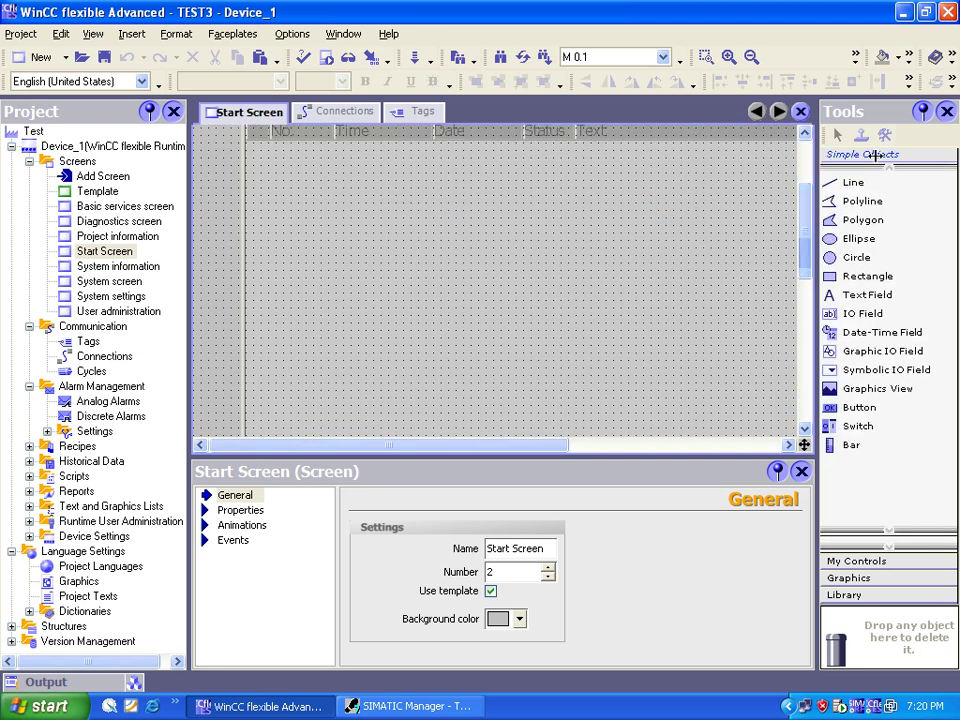
pyautogui.click(856, 313)
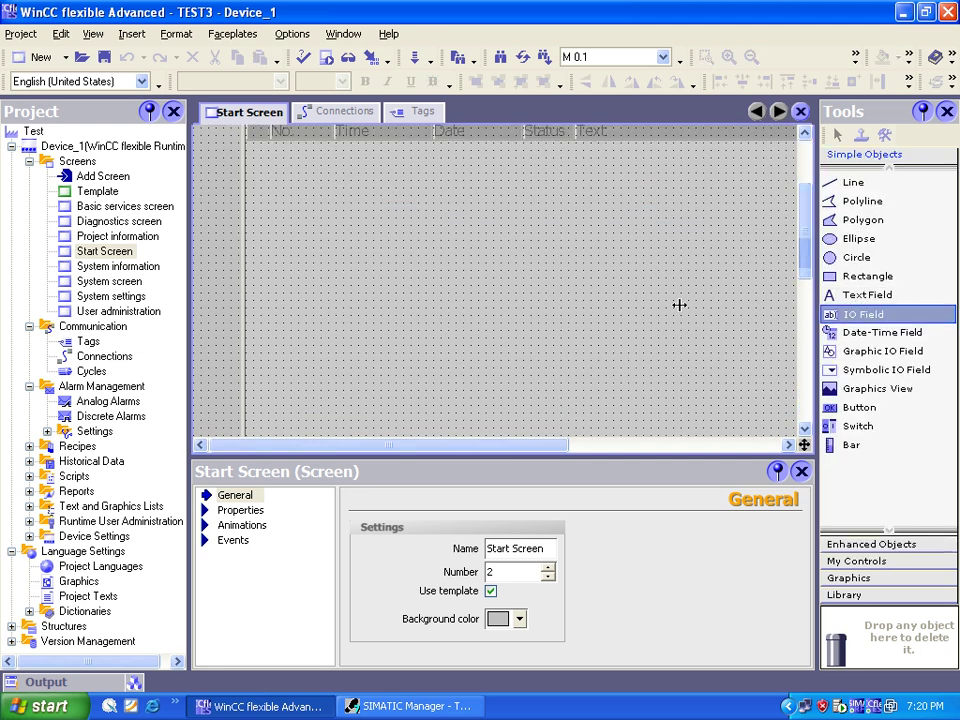
pyautogui.moveTo(374, 230)
pyautogui.mouseDown()
pyautogui.moveTo(415, 243)
pyautogui.moveTo(589, 246)
pyautogui.mouseUp()
# Step: Keep the Decimal format type and change the IO field's format pattern to 999.999
pyautogui.click(784, 550)
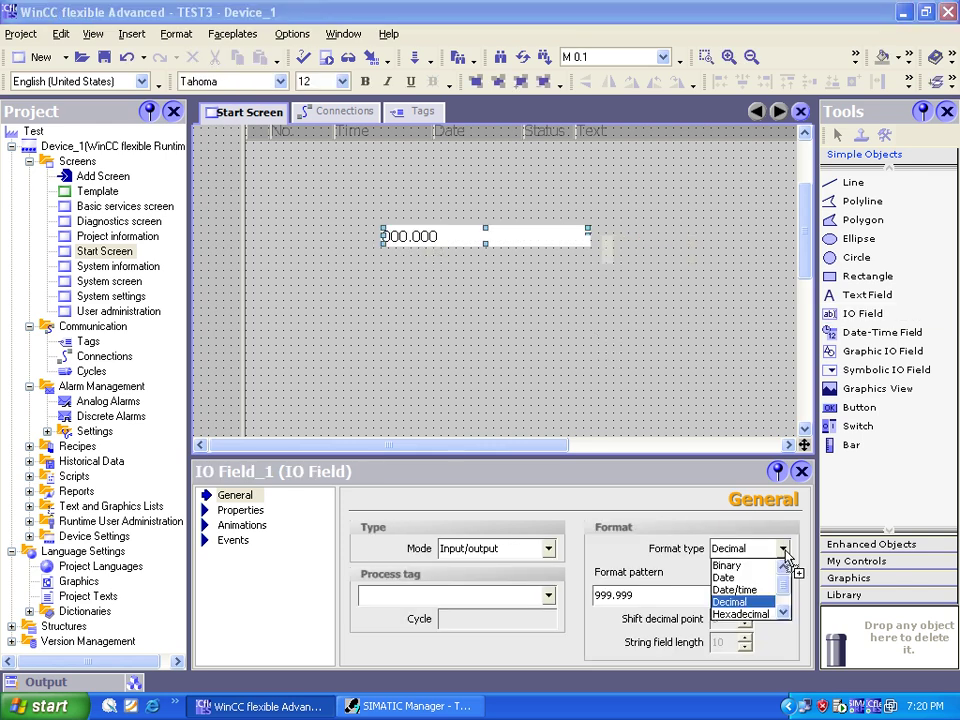
pyautogui.click(787, 598)
pyautogui.scroll(1, 787, 598)
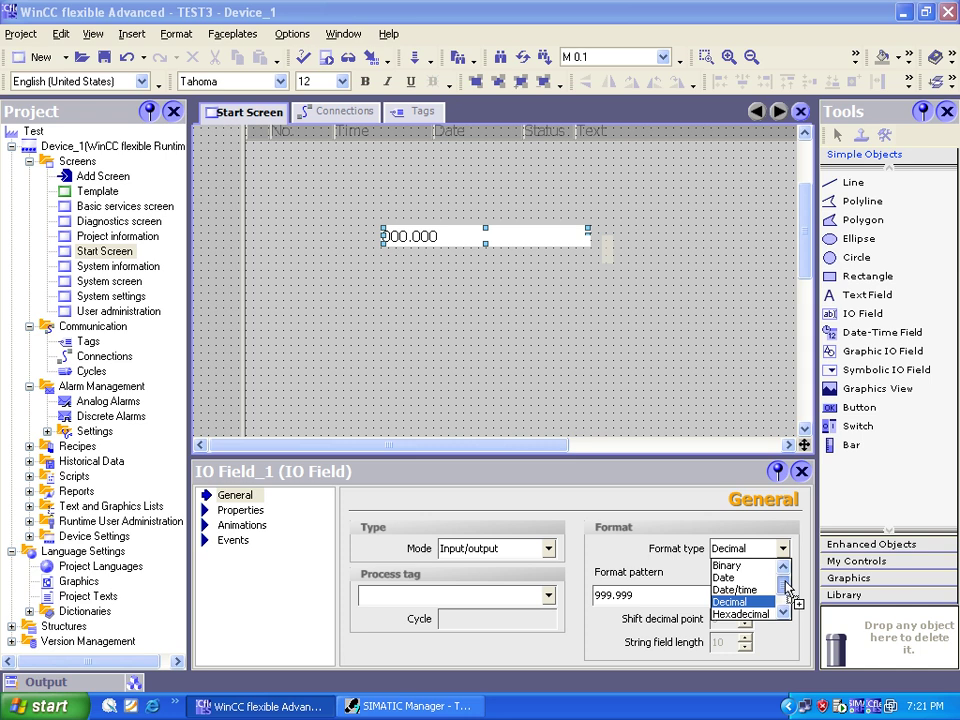
pyautogui.scroll(-2, 787, 598)
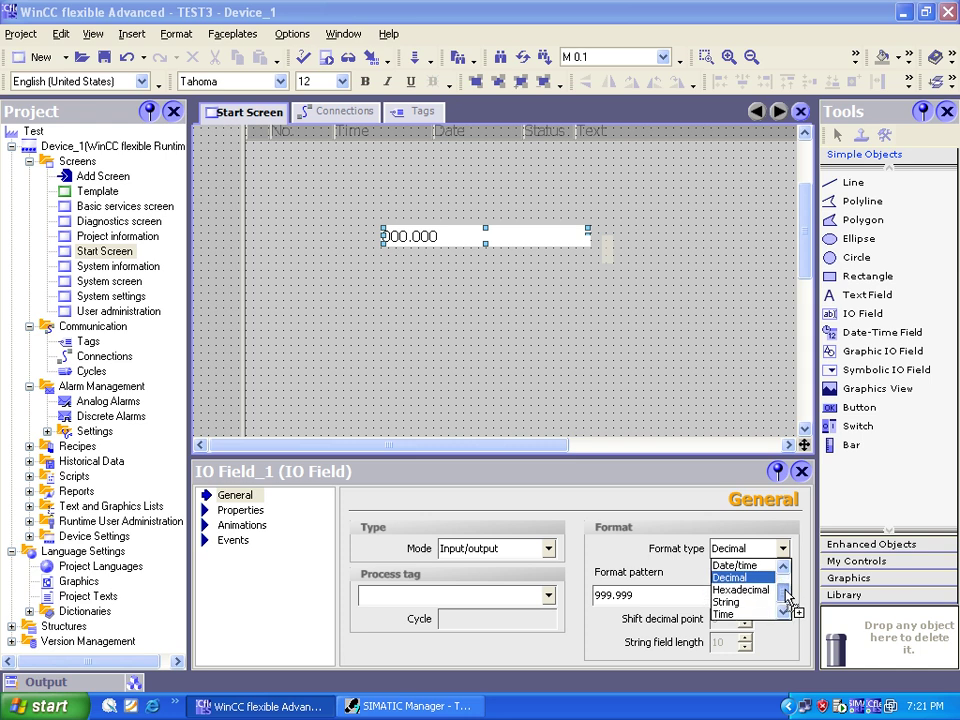
pyautogui.scroll(1, 787, 598)
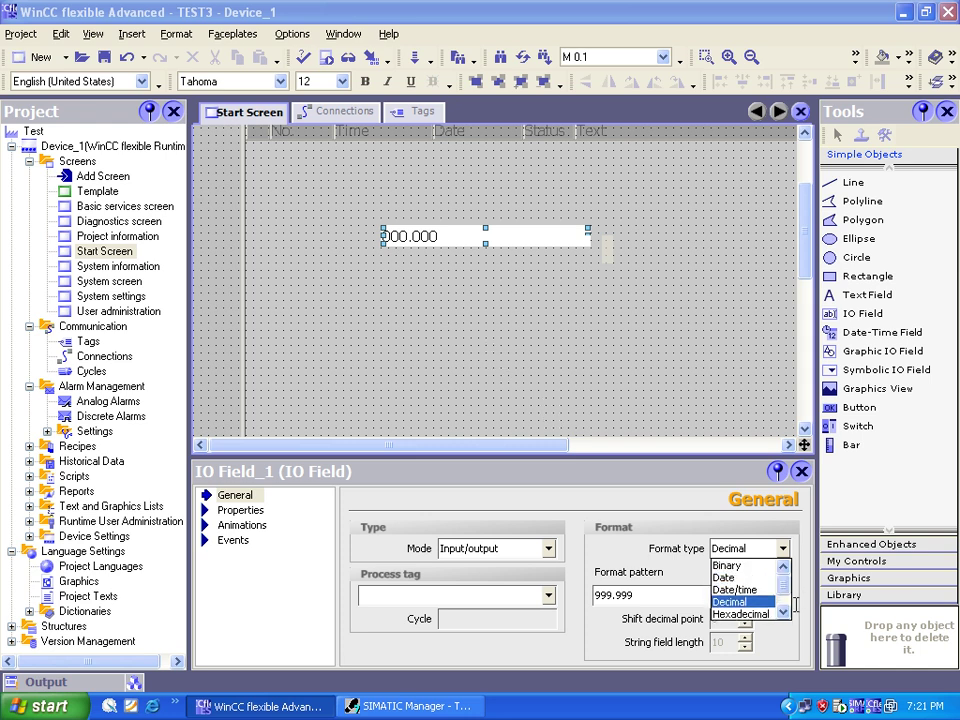
pyautogui.scroll(-1, 785, 594)
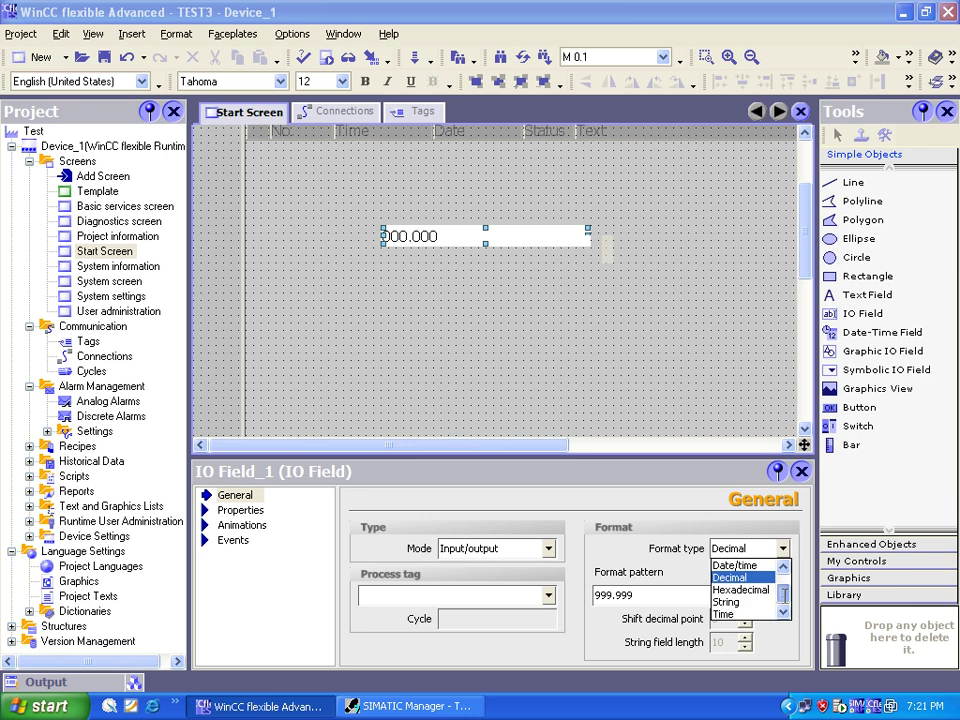
pyautogui.click(602, 430)
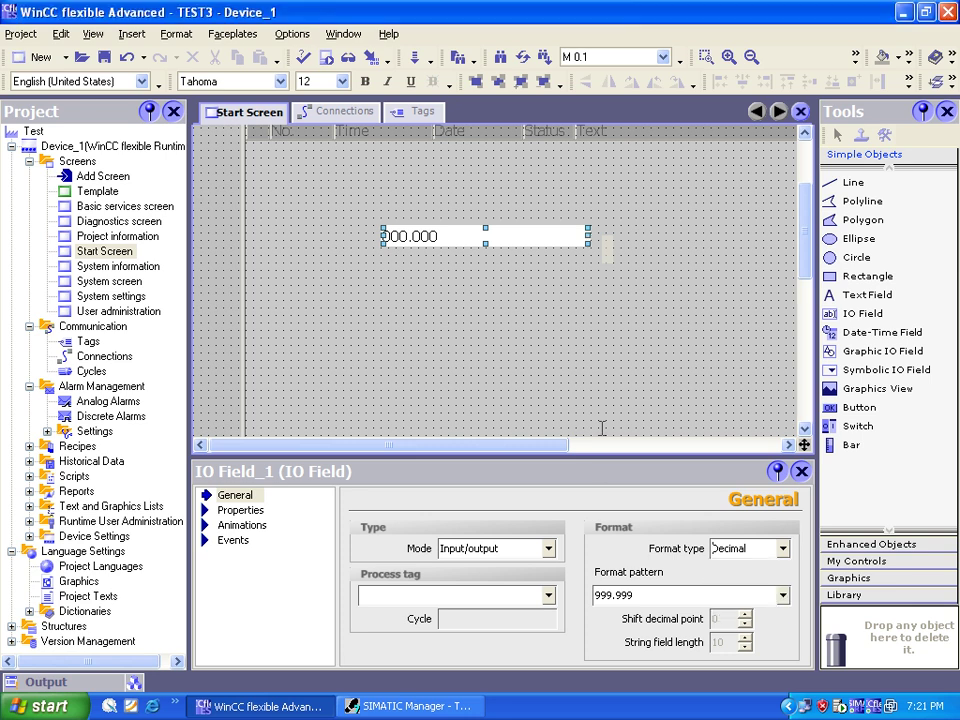
pyautogui.click(638, 596)
pyautogui.press('BackSpace')
pyautogui.press('BackSpace')
pyautogui.press('BackSpace')
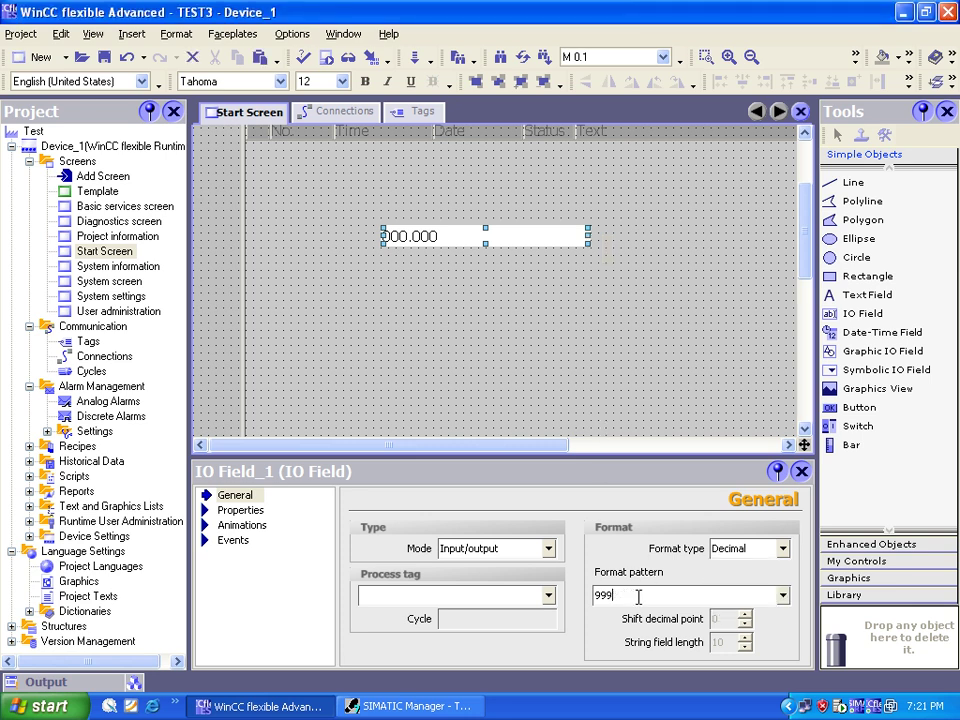
pyautogui.write('999')
# Step: Narrow the IO field, copy it just below, and place a third IO field underneath
pyautogui.click(540, 378)
pyautogui.click(485, 238)
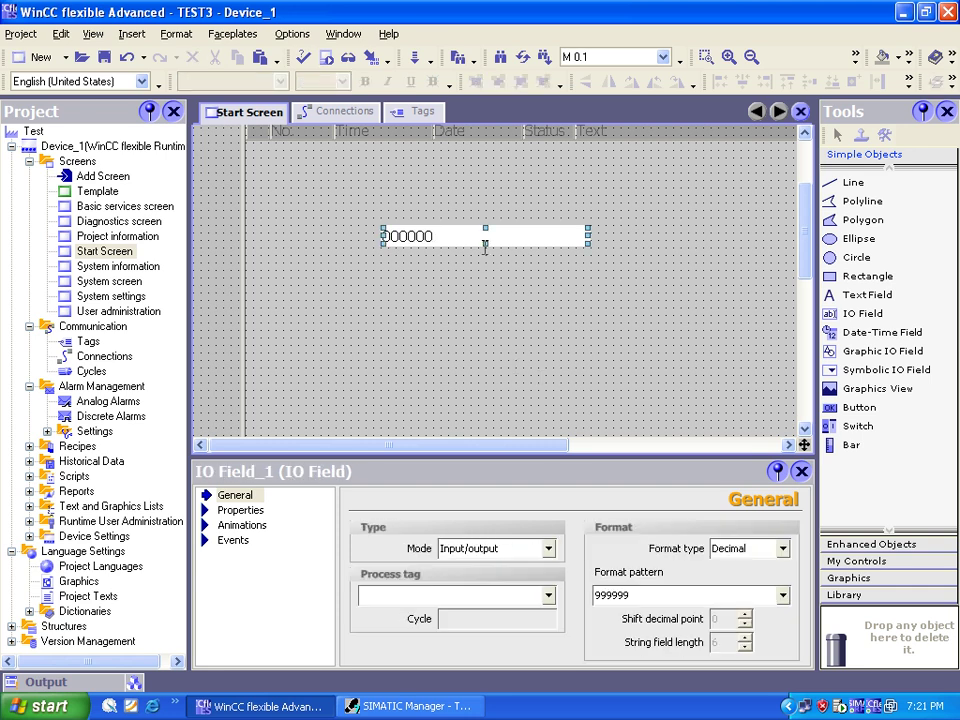
pyautogui.moveTo(588, 236); pyautogui.dragTo(438, 236)
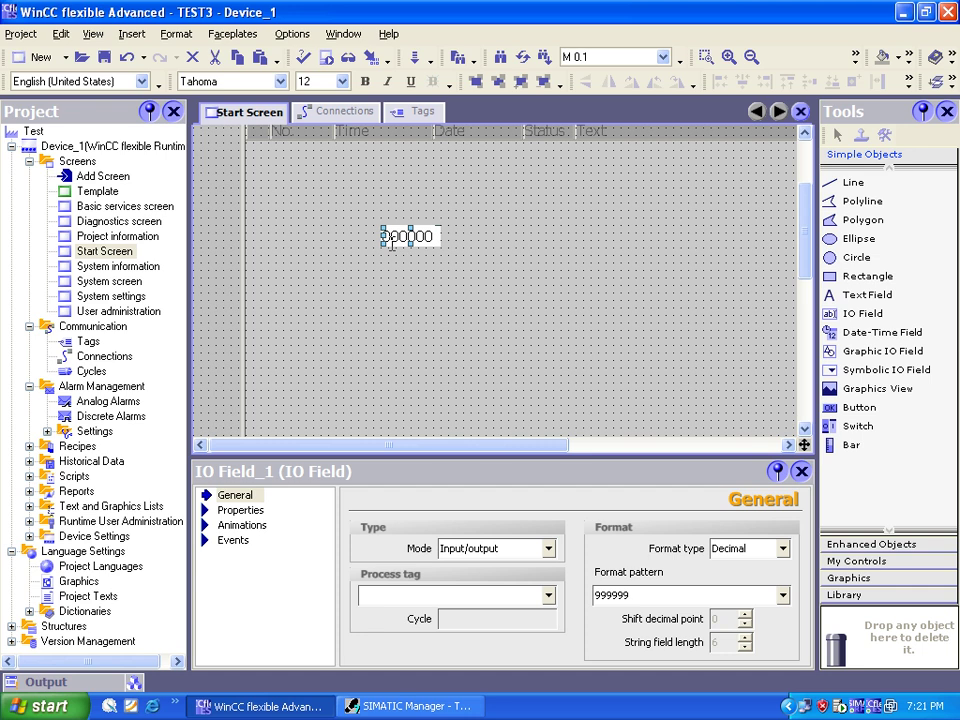
pyautogui.moveTo(391, 243); pyautogui.dragTo(410, 283)
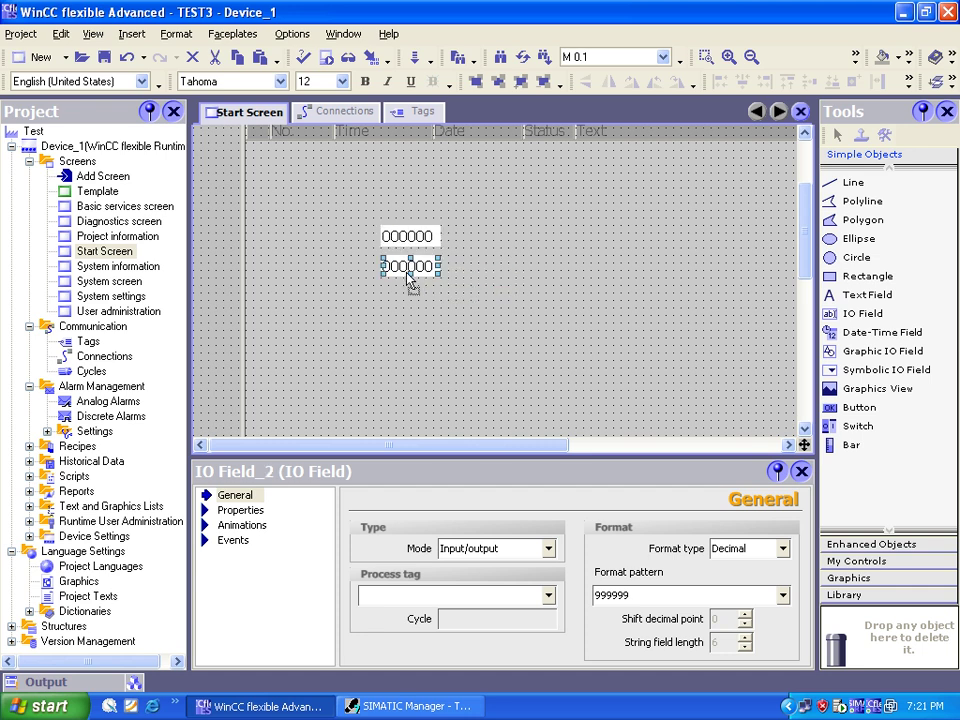
pyautogui.click(403, 315)
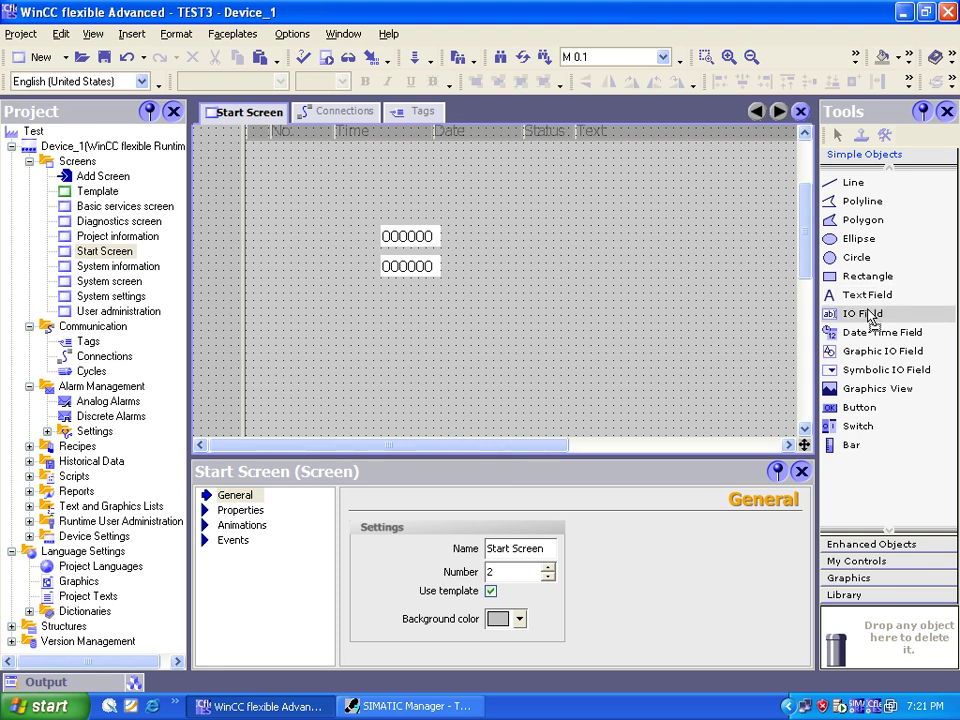
pyautogui.moveTo(862, 314); pyautogui.dragTo(596, 305)
pyautogui.moveTo(848, 314); pyautogui.dragTo(440, 322)
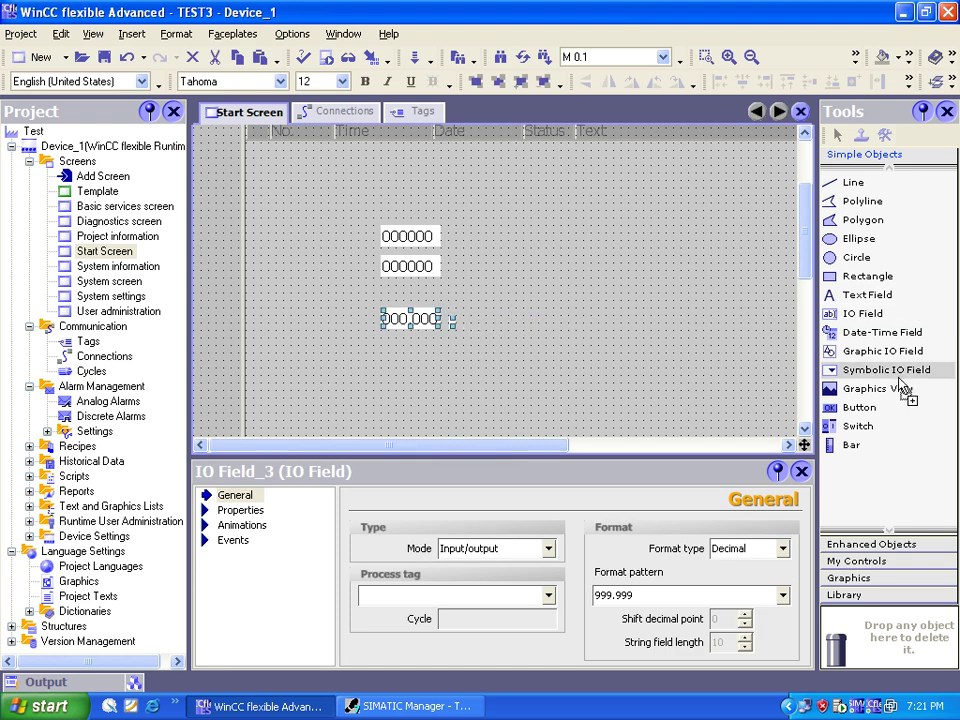
# Step: Place a button labelled ADD to the right of the third IO field
pyautogui.moveTo(850, 408); pyautogui.dragTo(510, 326)
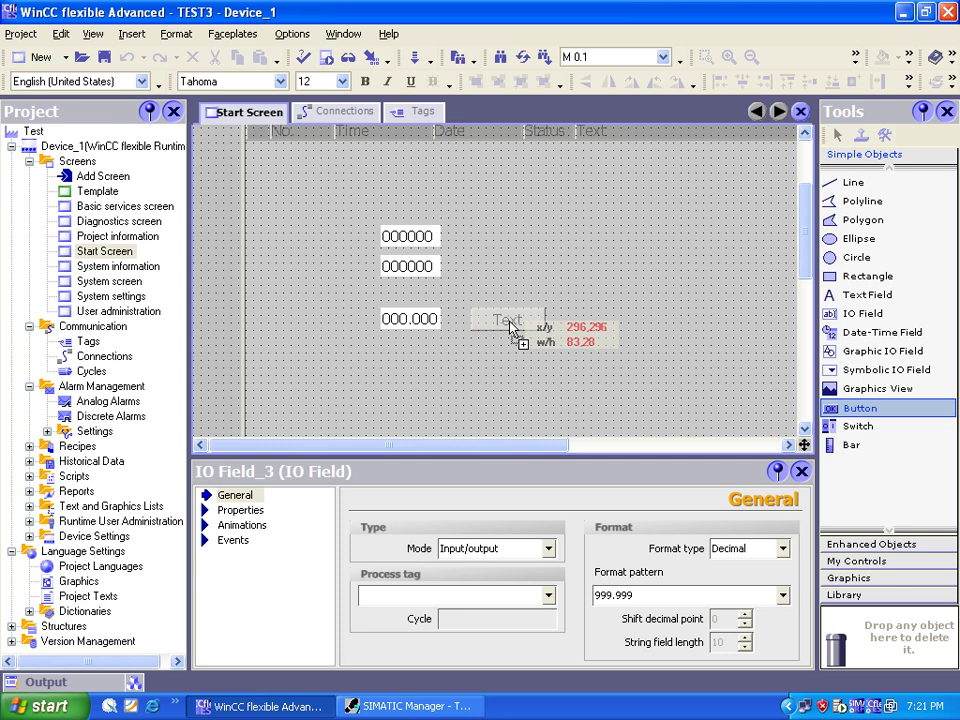
pyautogui.moveTo(510, 326); pyautogui.dragTo(510, 326)
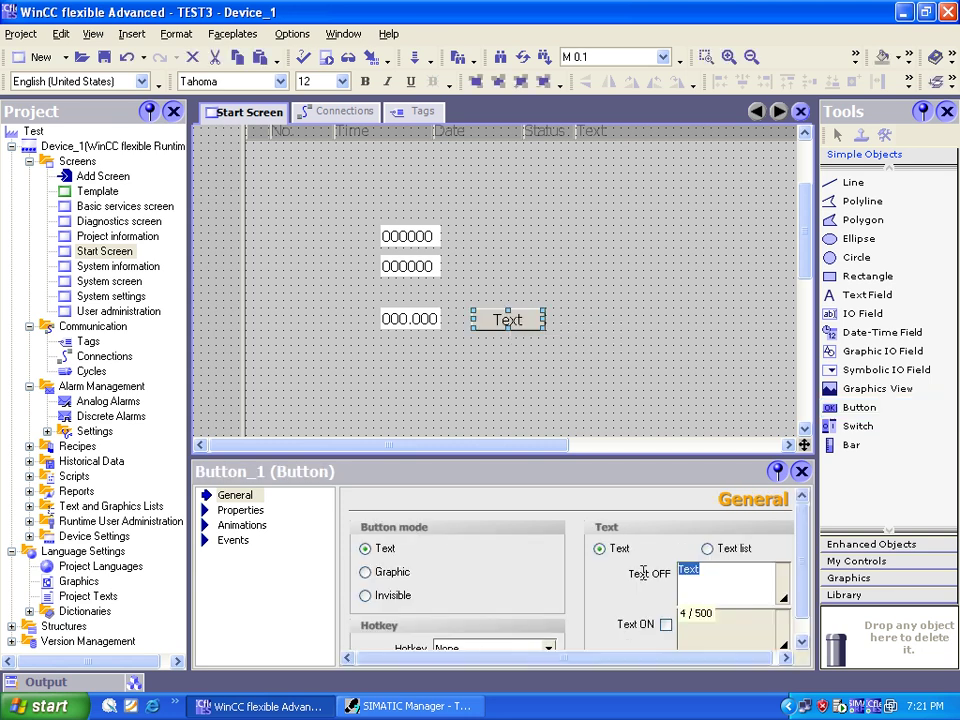
pyautogui.write('ADD')
pyautogui.click(547, 393)
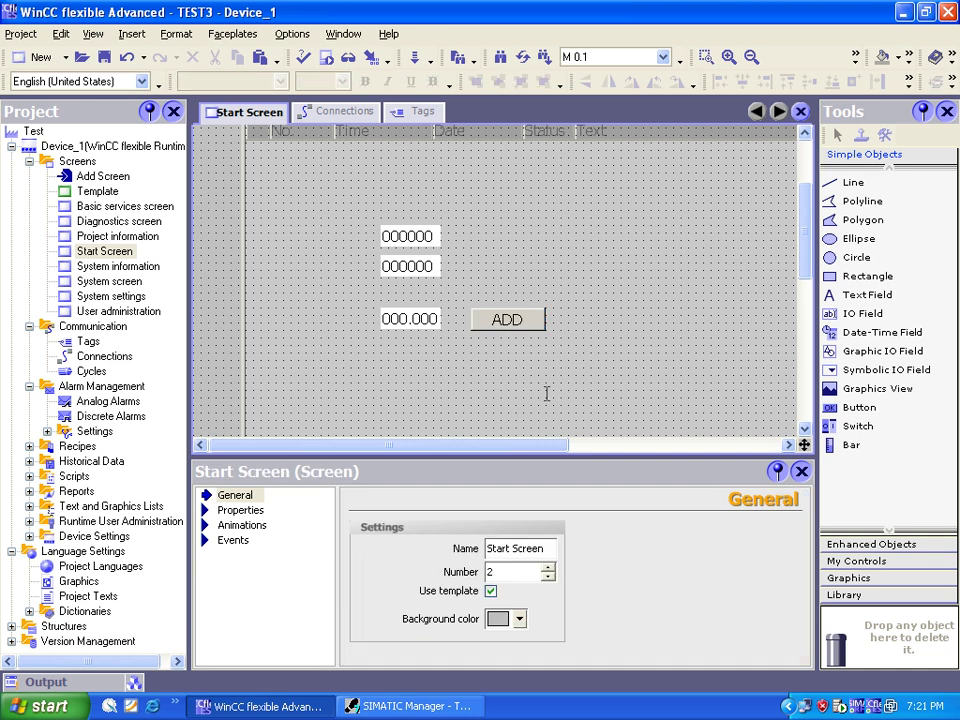
# Step: Draw a circle to the right of the top IO fields
pyautogui.click(857, 257)
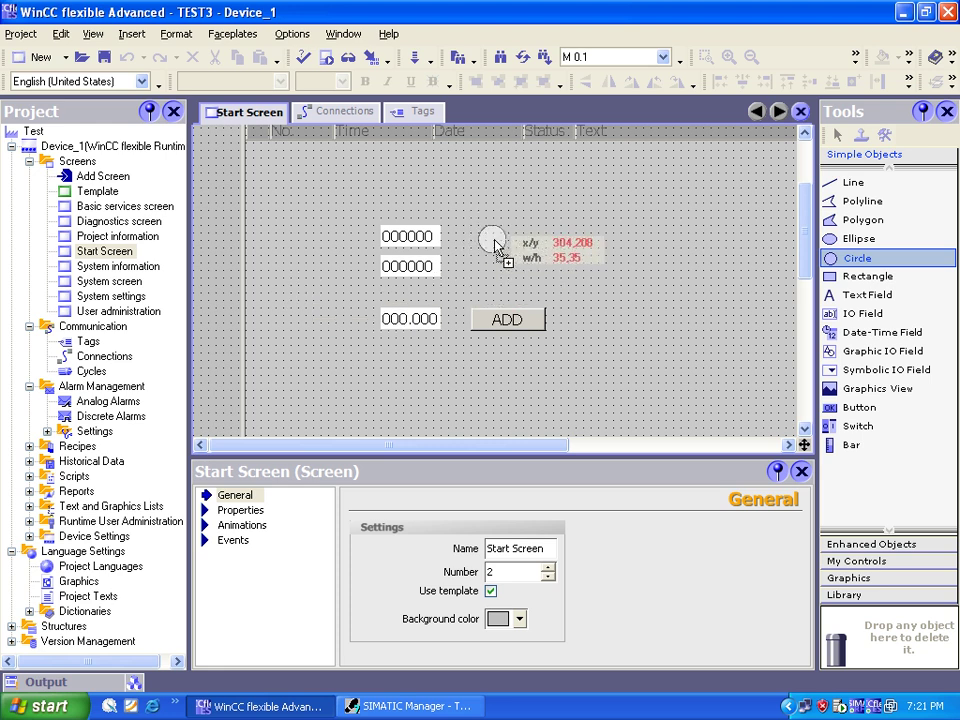
pyautogui.moveTo(495, 245)
pyautogui.mouseDown()
pyautogui.moveTo(535, 300)
pyautogui.moveTo(518, 274)
pyautogui.mouseUp()
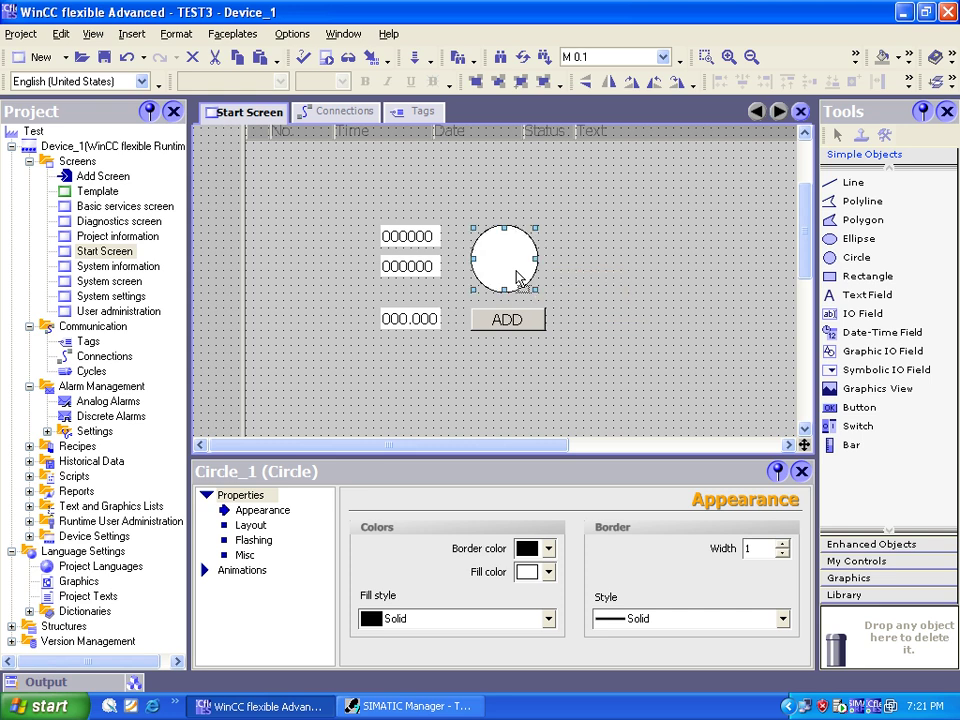
pyautogui.click(418, 240)
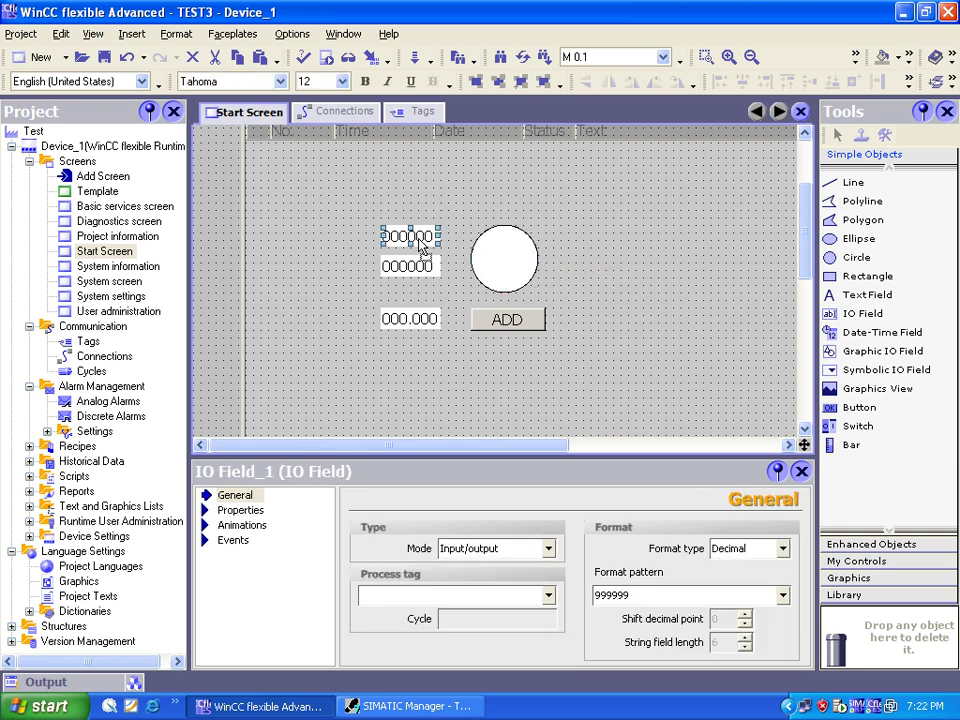
# Step: Make the top and middle IO fields Input mode, linked to tags Num1 and Num2
pyautogui.click(548, 595)
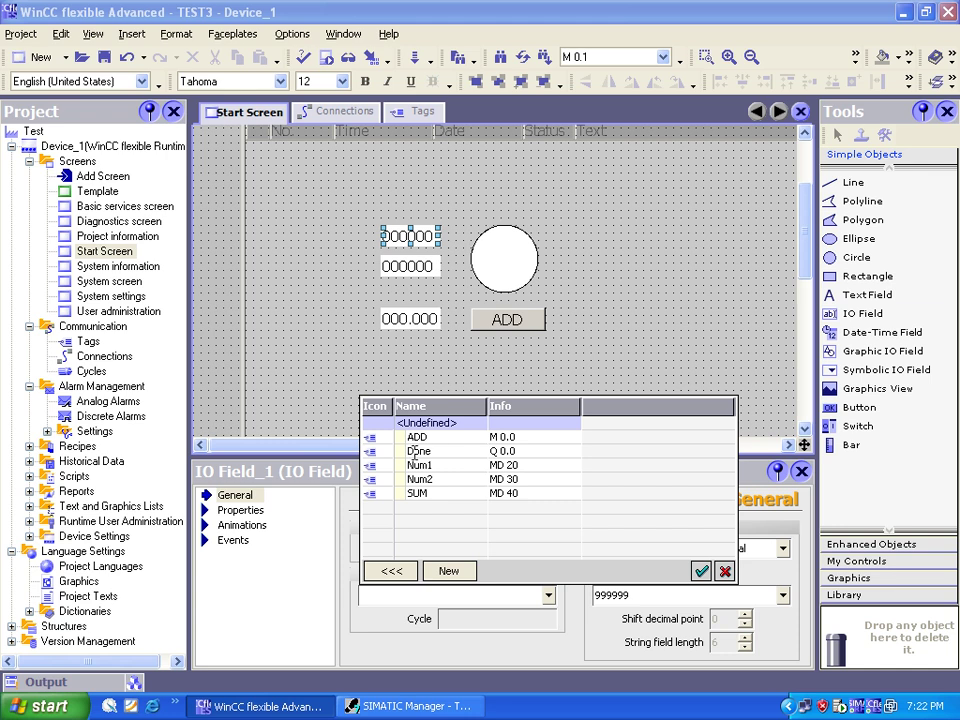
pyautogui.click(437, 465)
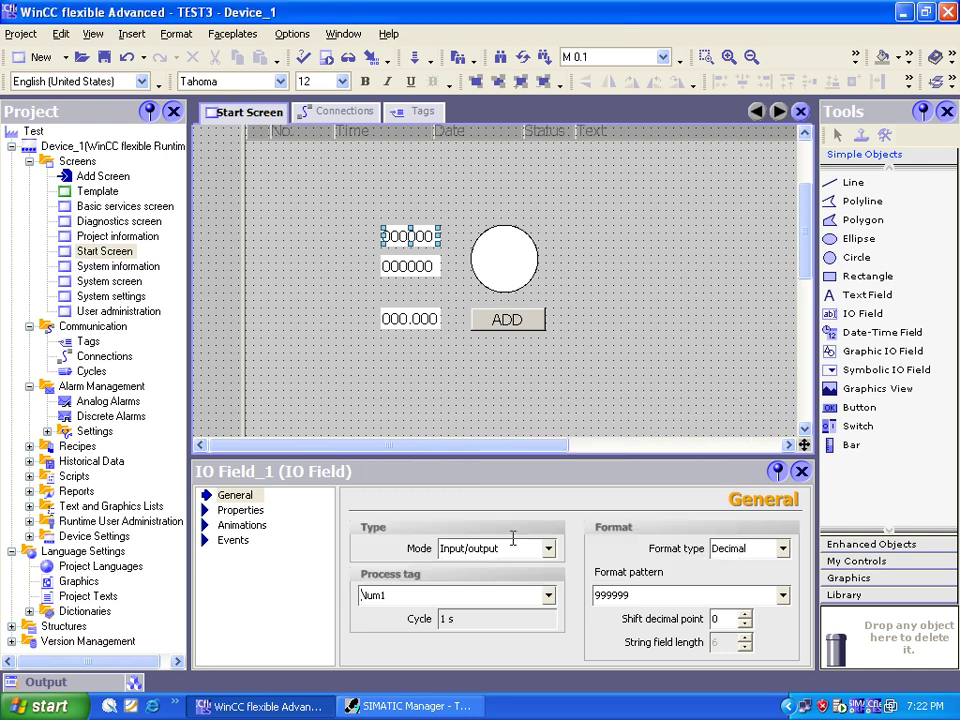
pyautogui.click(546, 548)
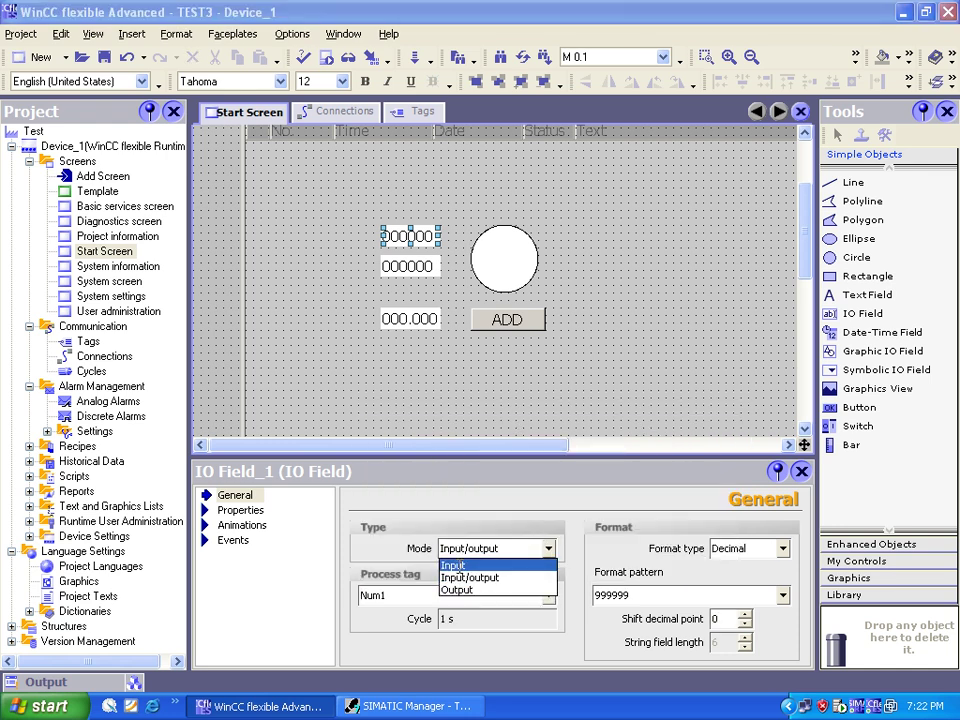
pyautogui.click(459, 566)
pyautogui.click(410, 266)
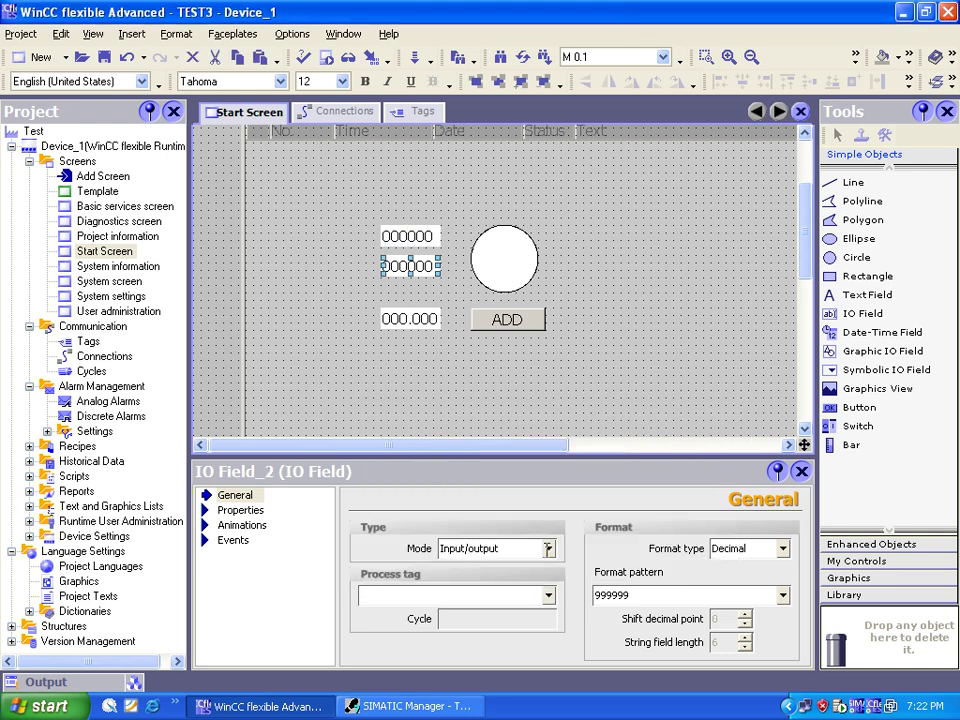
pyautogui.click(463, 548)
pyautogui.click(457, 565)
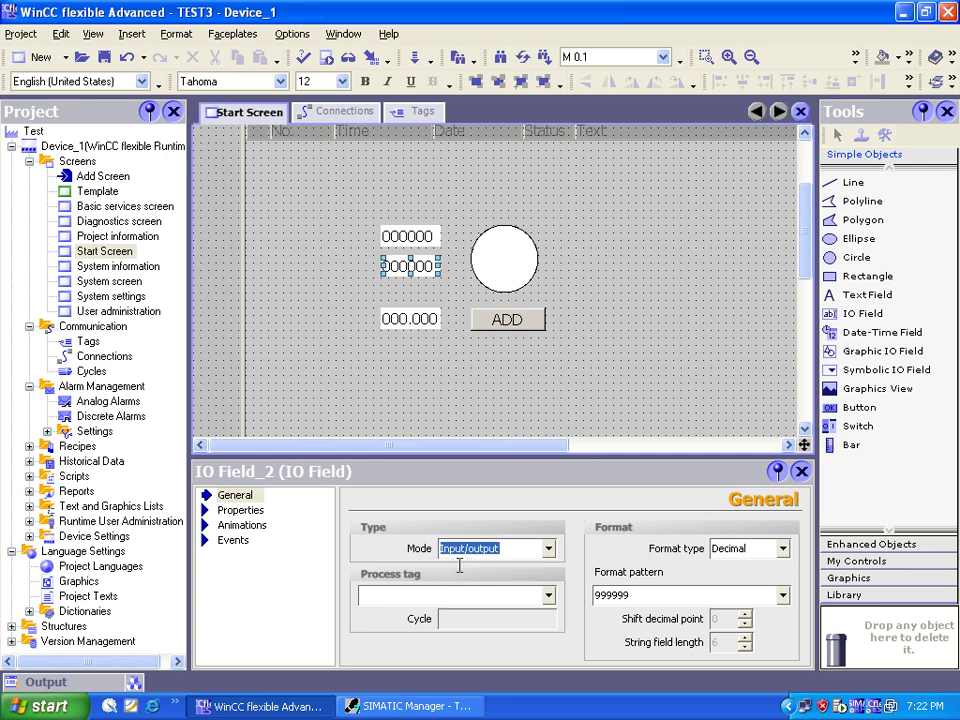
pyautogui.click(548, 595)
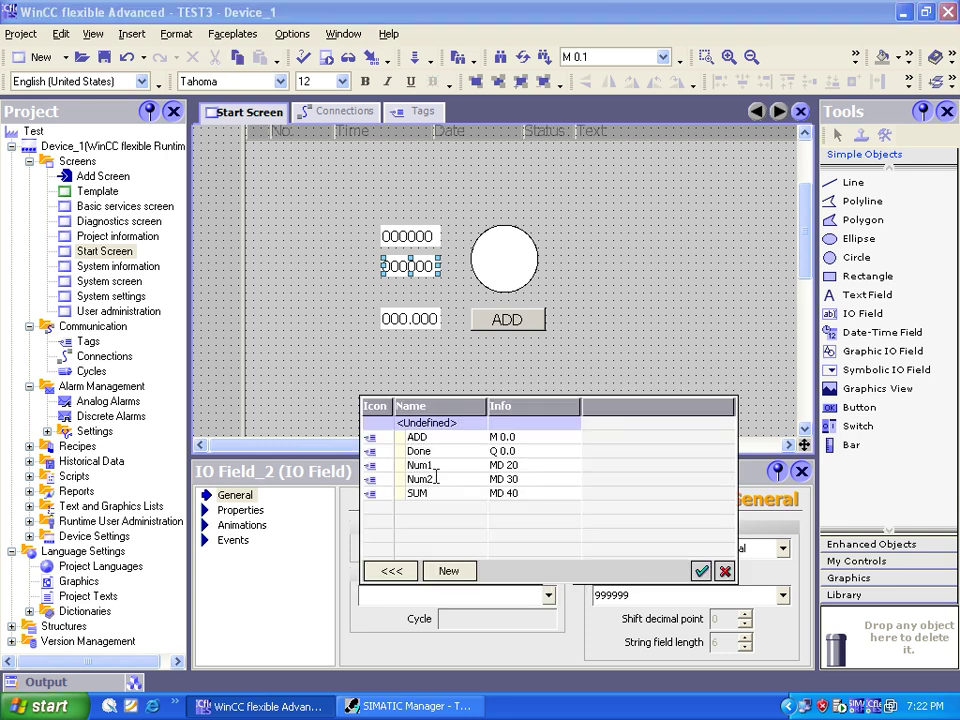
pyautogui.click(420, 479)
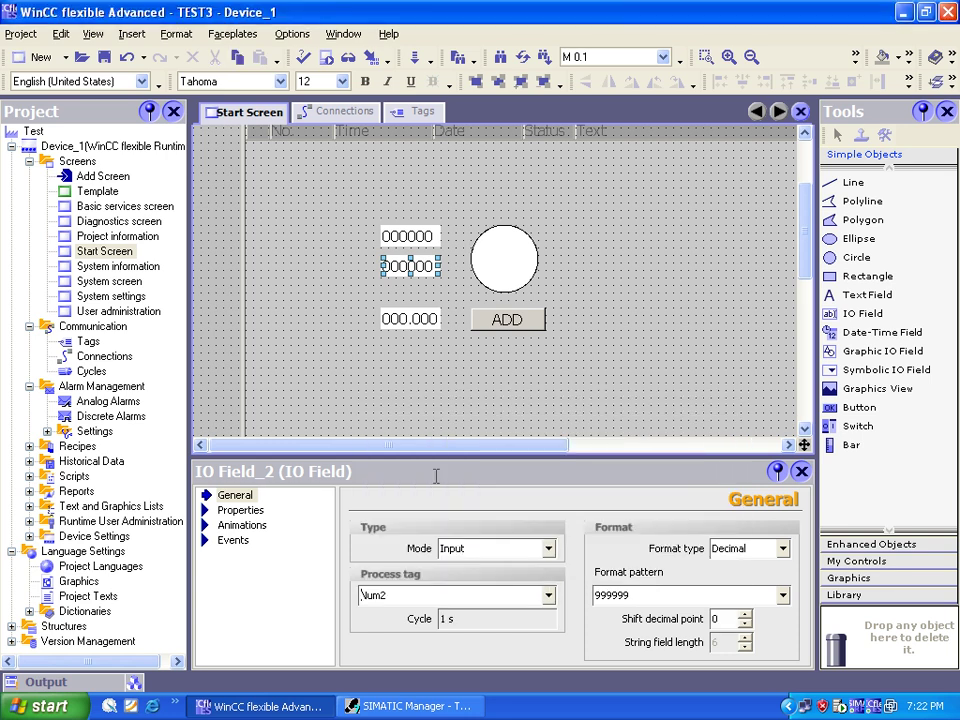
# Step: Give the third IO field format pattern 999999 and link it to the SUM tag
pyautogui.press('Tab')
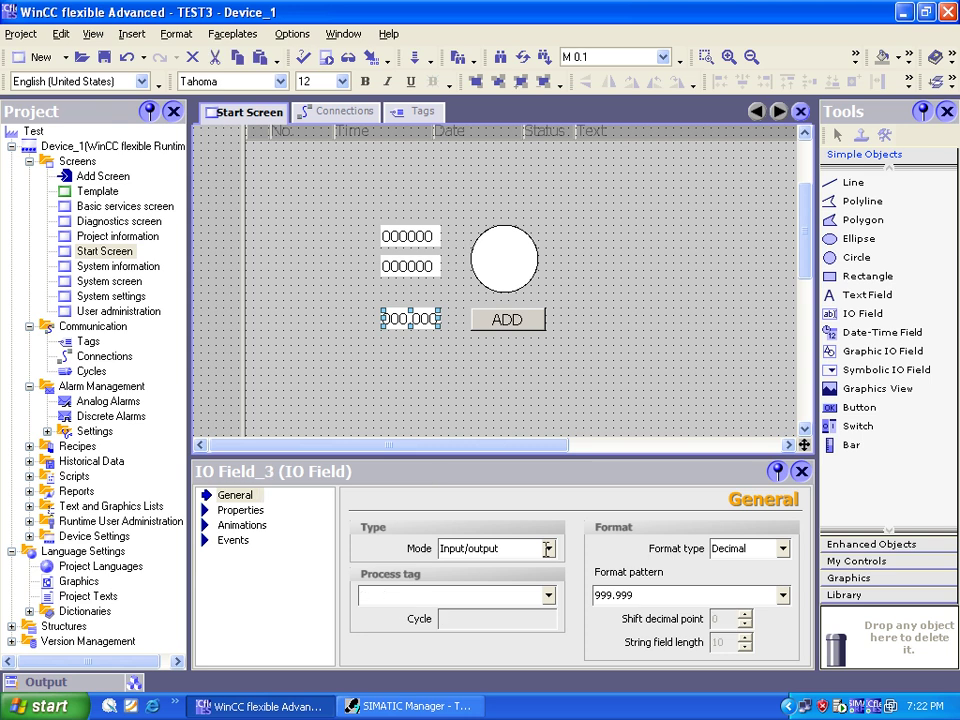
pyautogui.click(641, 594)
pyautogui.press('BackSpace')
pyautogui.press('BackSpace')
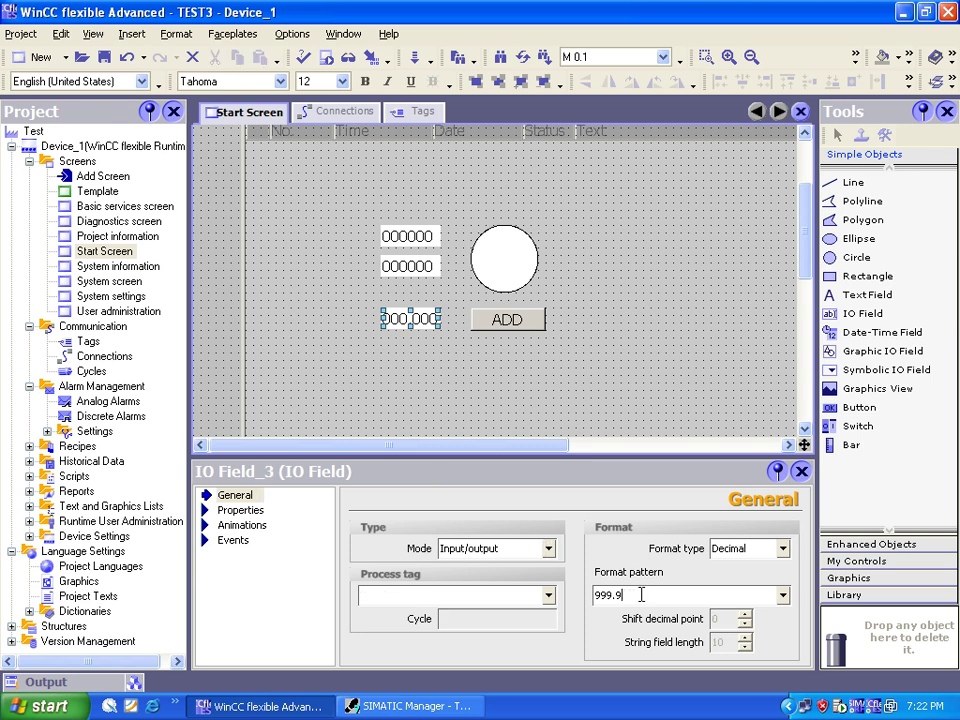
pyautogui.press('BackSpace')
pyautogui.press('BackSpace')
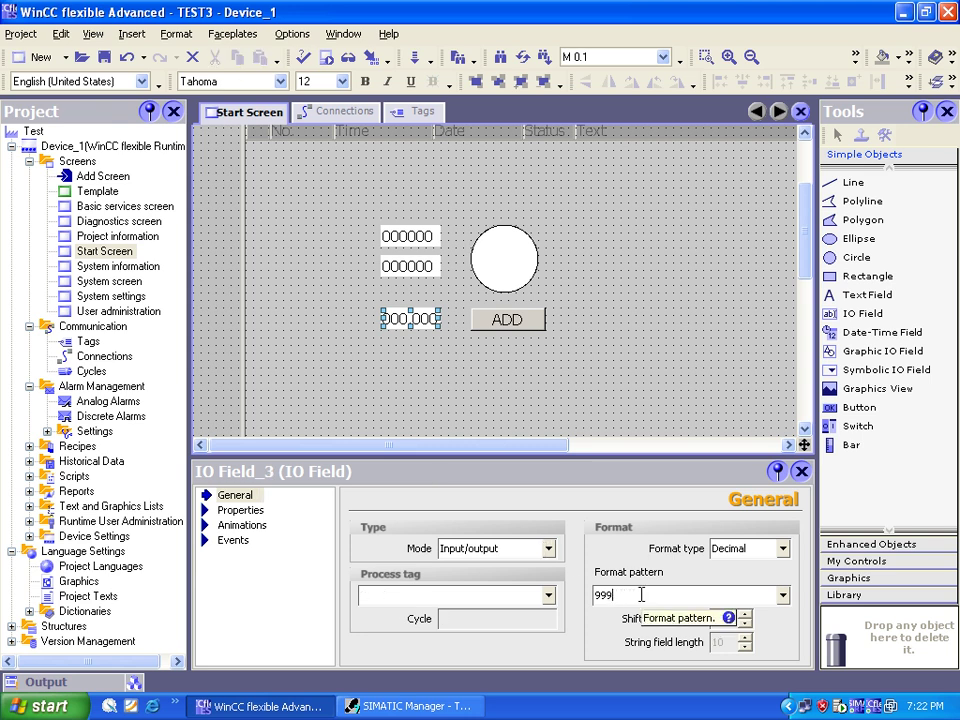
pyautogui.write('999')
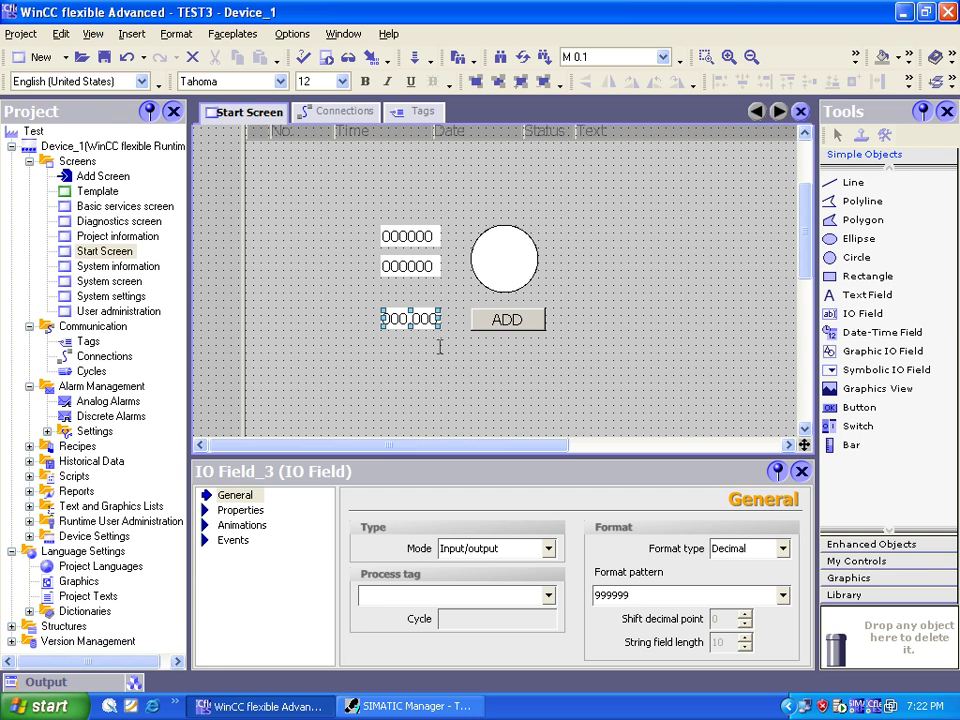
pyautogui.click(514, 596)
pyautogui.click(548, 595)
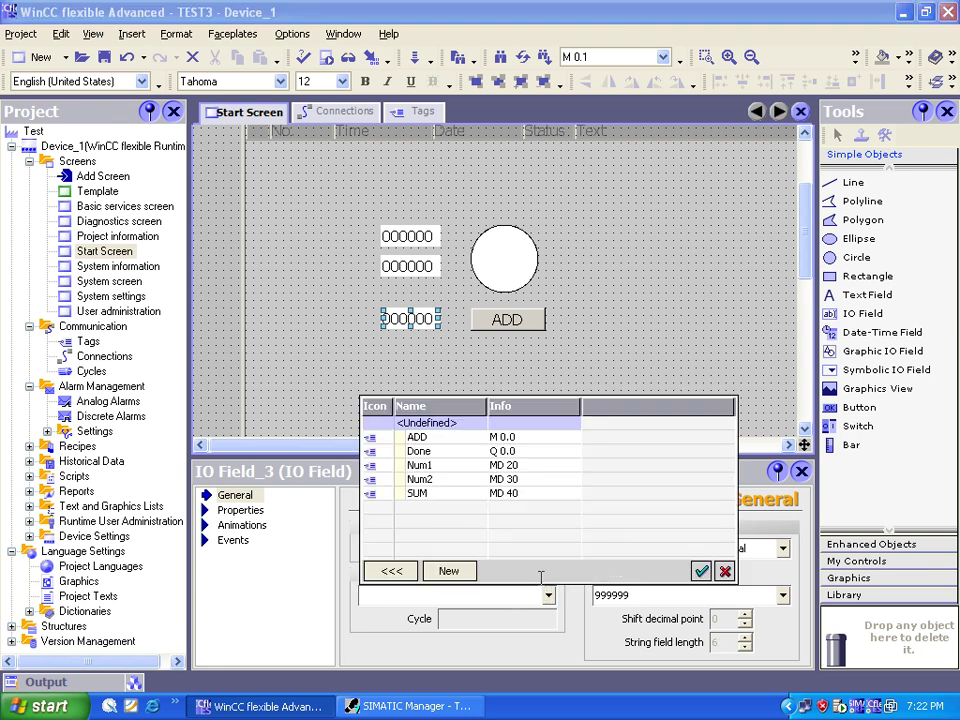
pyautogui.doubleClick(490, 492)
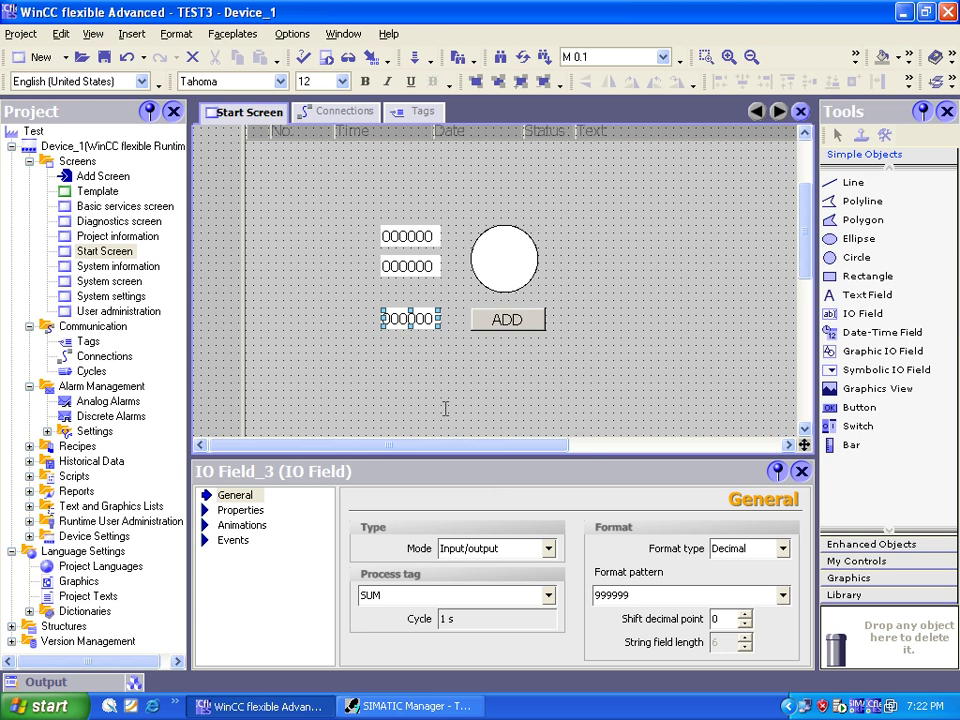
pyautogui.click(408, 266)
pyautogui.click(424, 238)
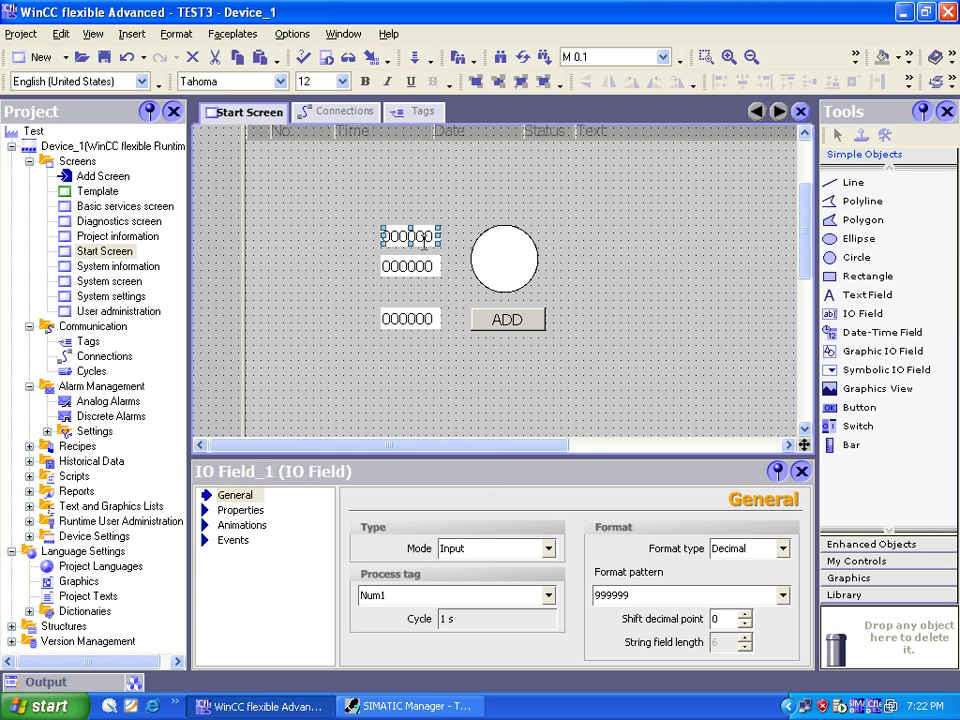
# Step: Open the ADD button's Events properties and switch to the Press event
pyautogui.click(496, 322)
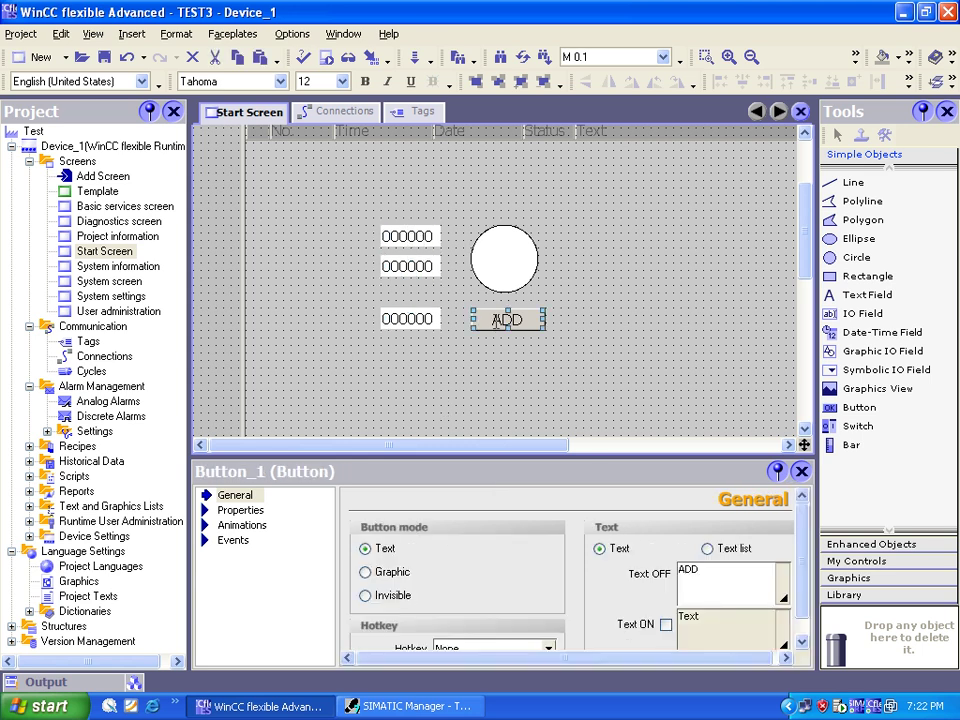
pyautogui.hotkey('alt', 'Return')
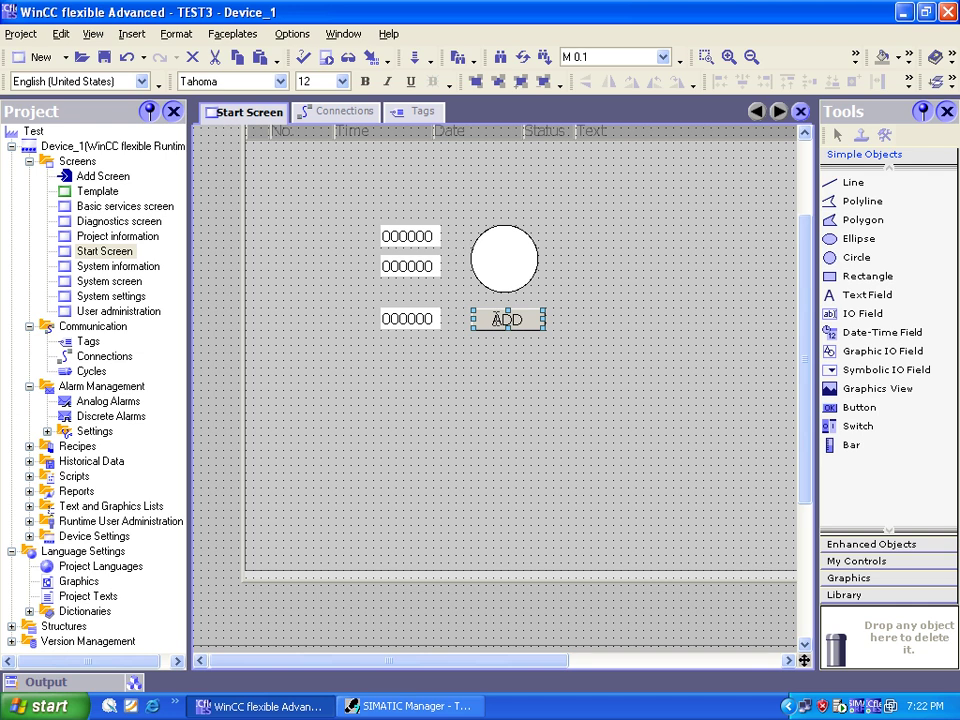
pyautogui.hotkey('alt', 'Return')
pyautogui.click(232, 540)
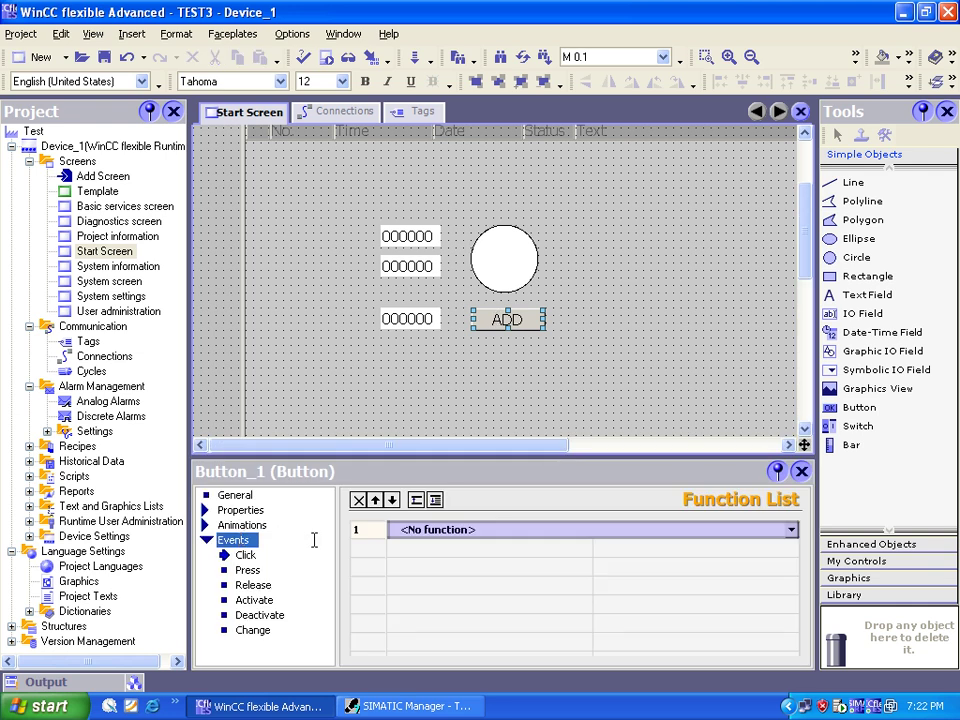
pyautogui.click(245, 555)
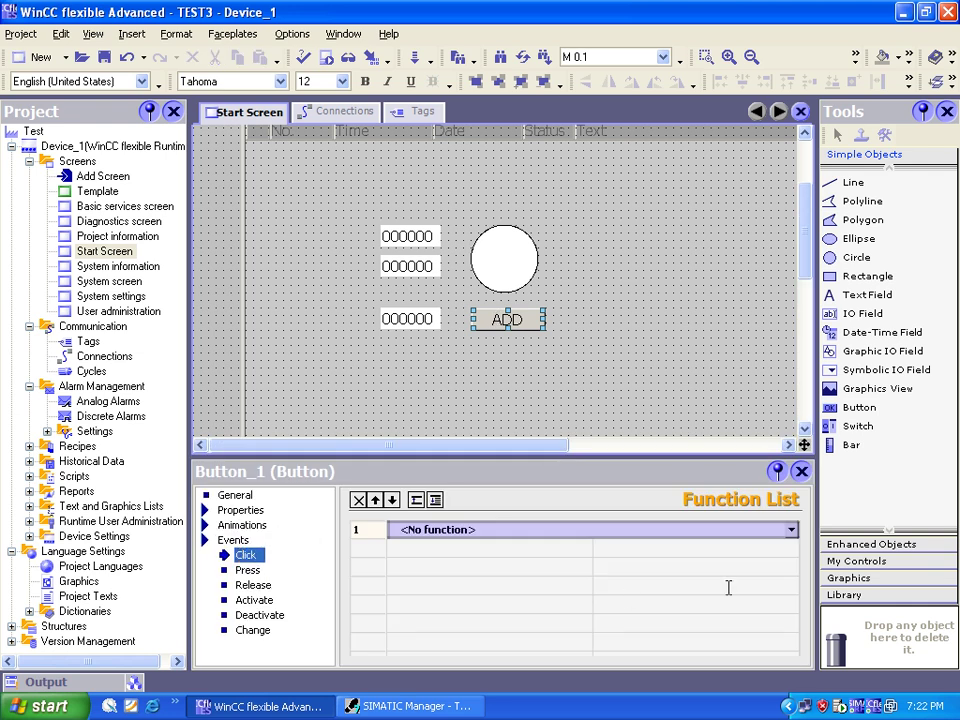
pyautogui.click(789, 530)
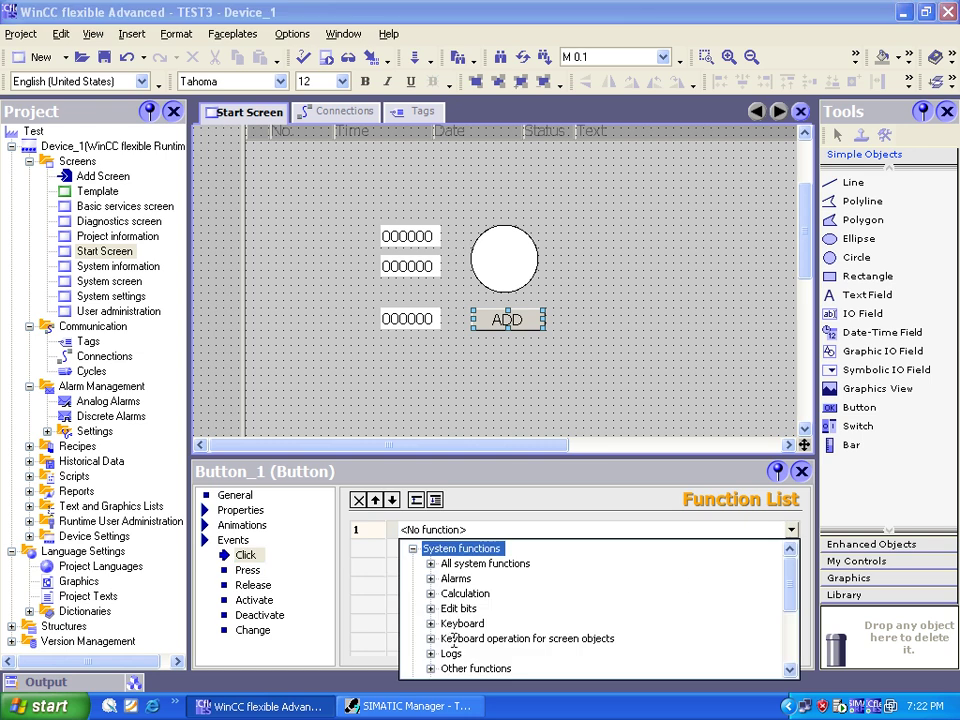
pyautogui.click(430, 608)
pyautogui.scroll(-1, 441, 609)
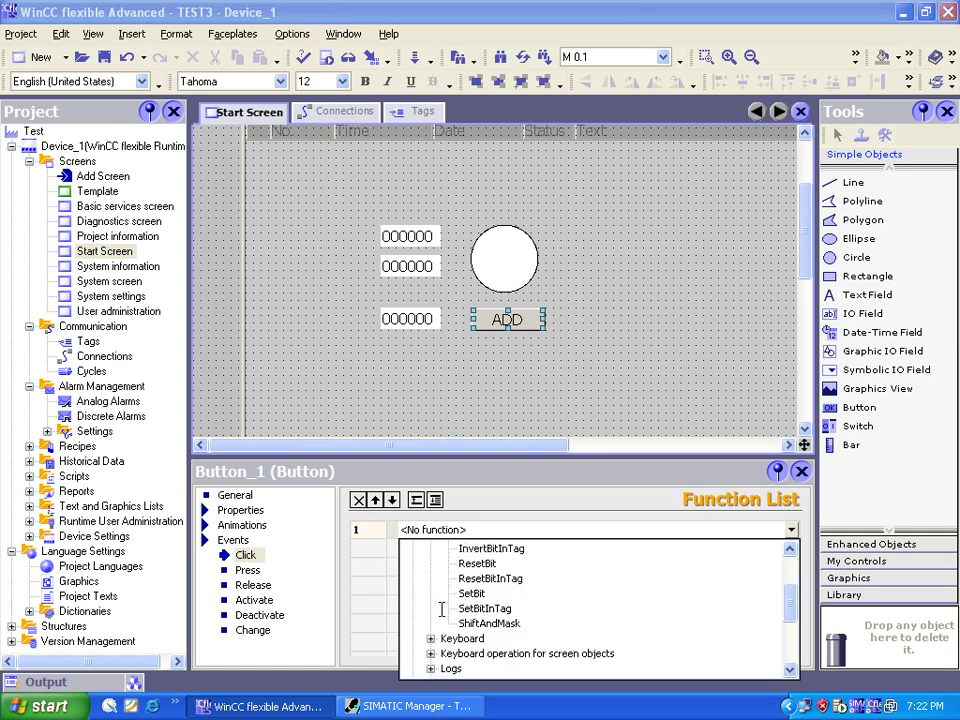
pyautogui.scroll(1, 439, 611)
pyautogui.click(246, 570)
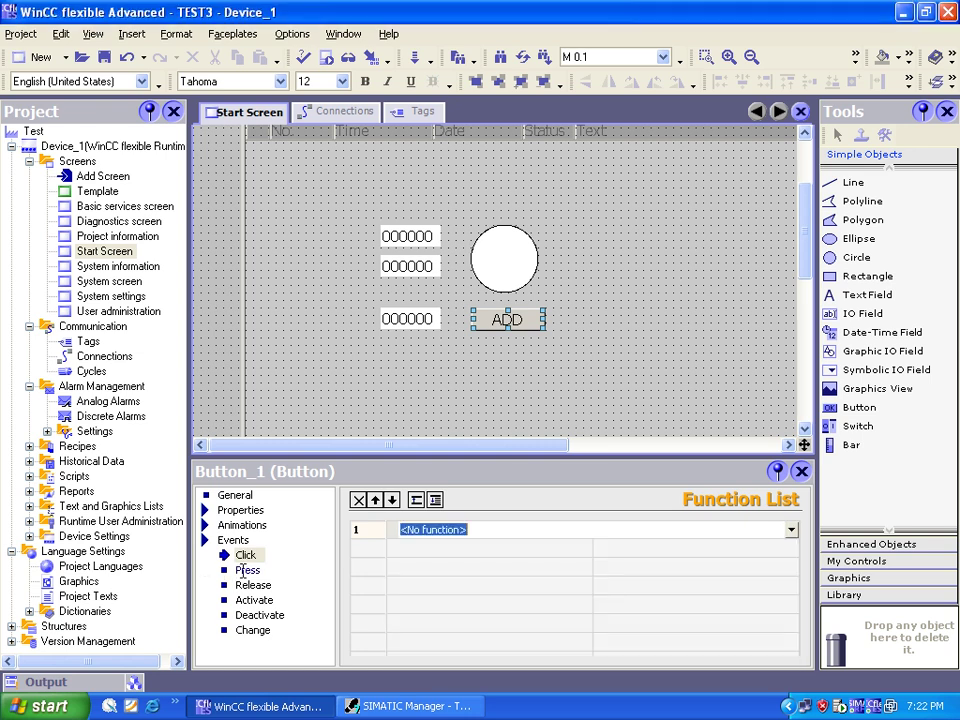
pyautogui.click(246, 570)
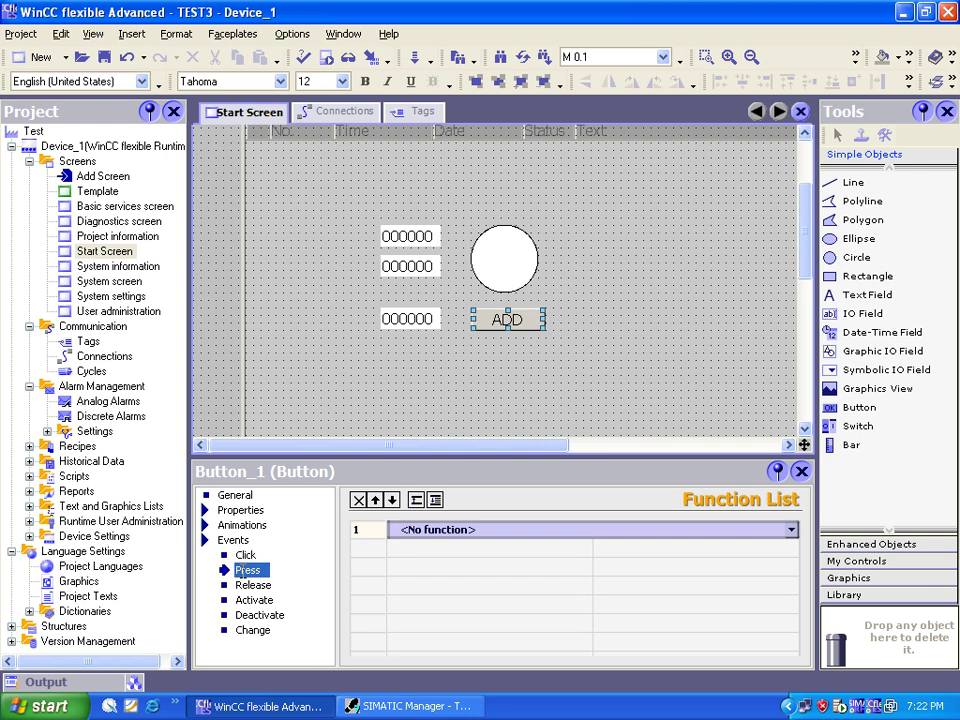
# Step: Make the Press event run Edit bits > SetBit on tag ADD
pyautogui.click(791, 530)
pyautogui.scroll(-1, 489, 609)
pyautogui.scroll(-1, 470, 590)
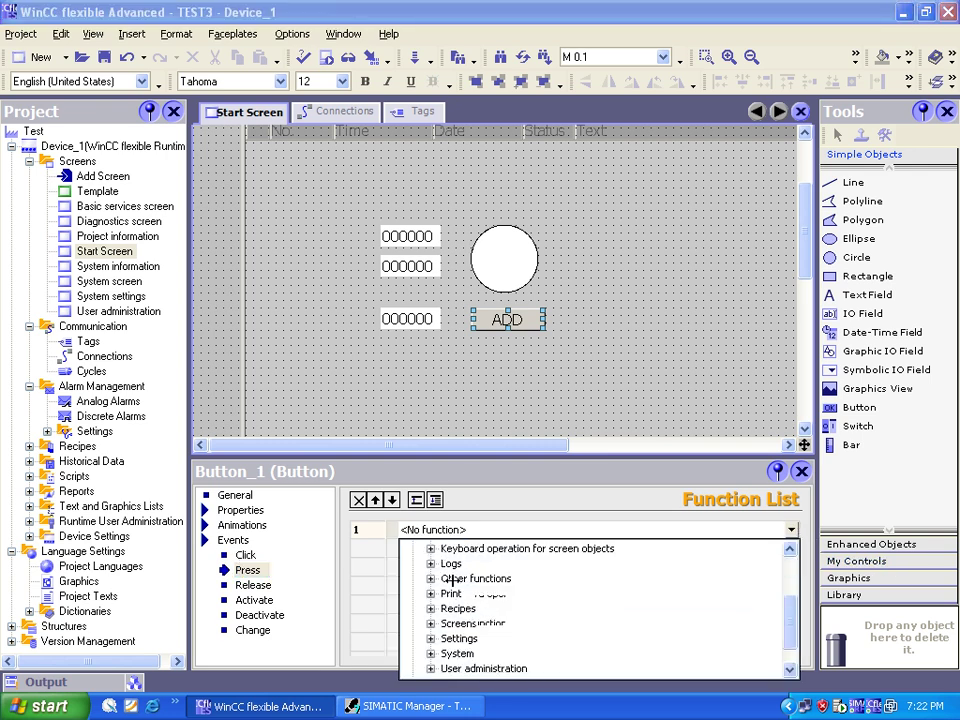
pyautogui.scroll(-1, 444, 602)
pyautogui.scroll(2, 447, 609)
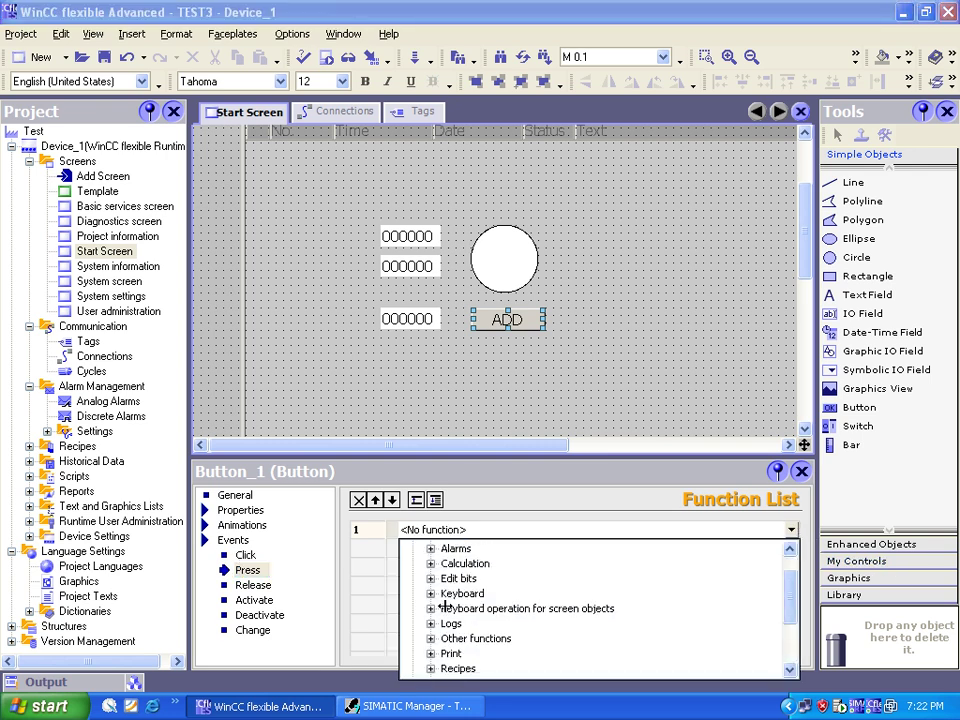
pyautogui.scroll(1, 446, 612)
pyautogui.scroll(-1, 445, 613)
pyautogui.scroll(-1, 445, 613)
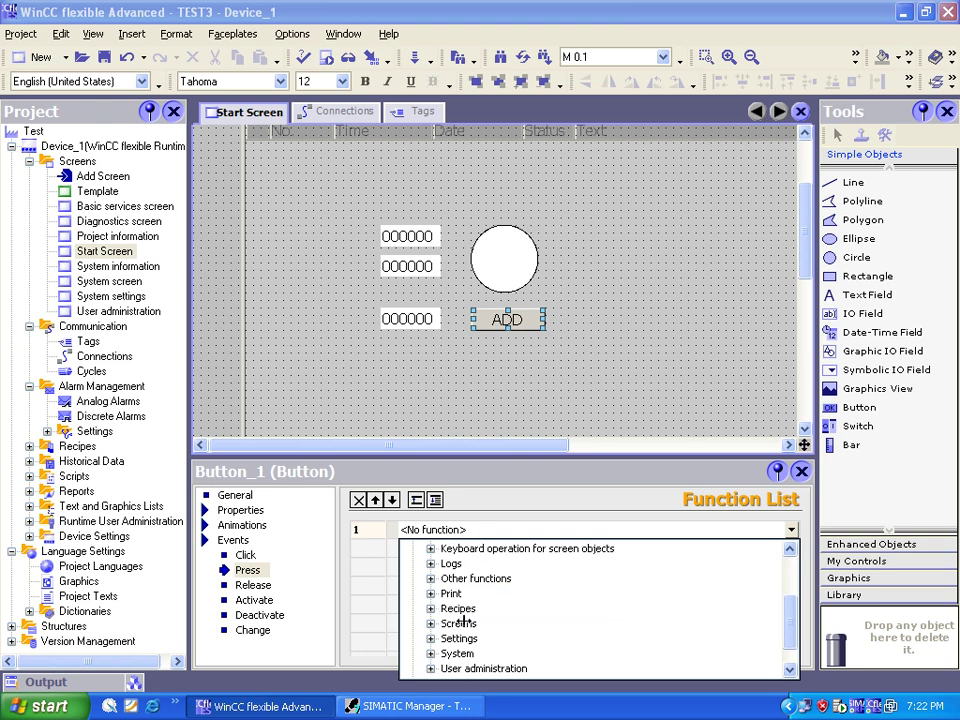
pyautogui.scroll(1, 466, 620)
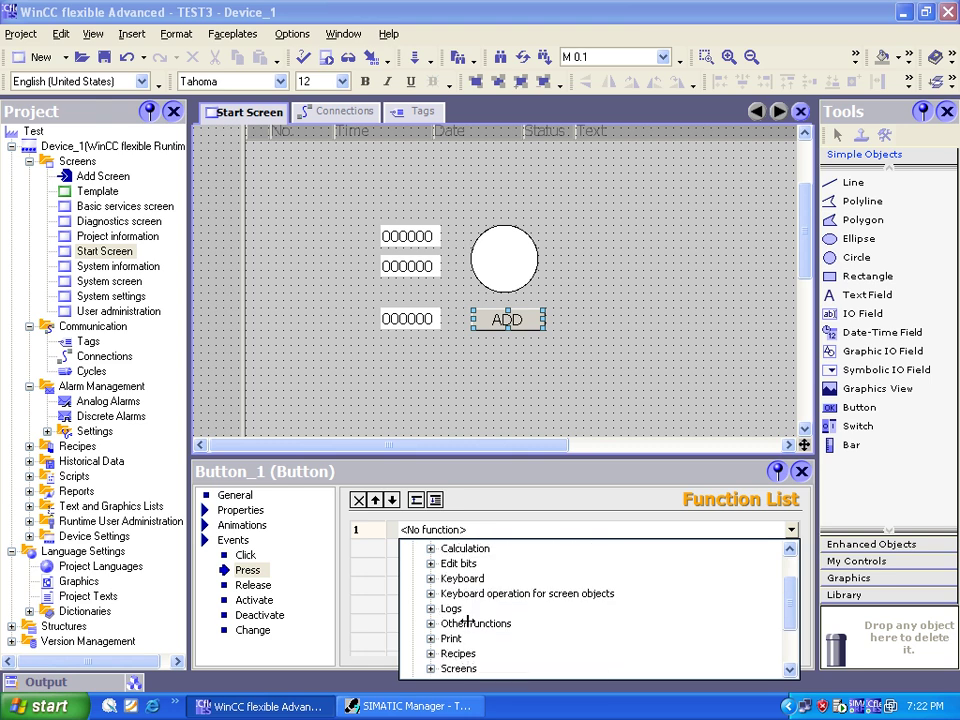
pyautogui.click(431, 564)
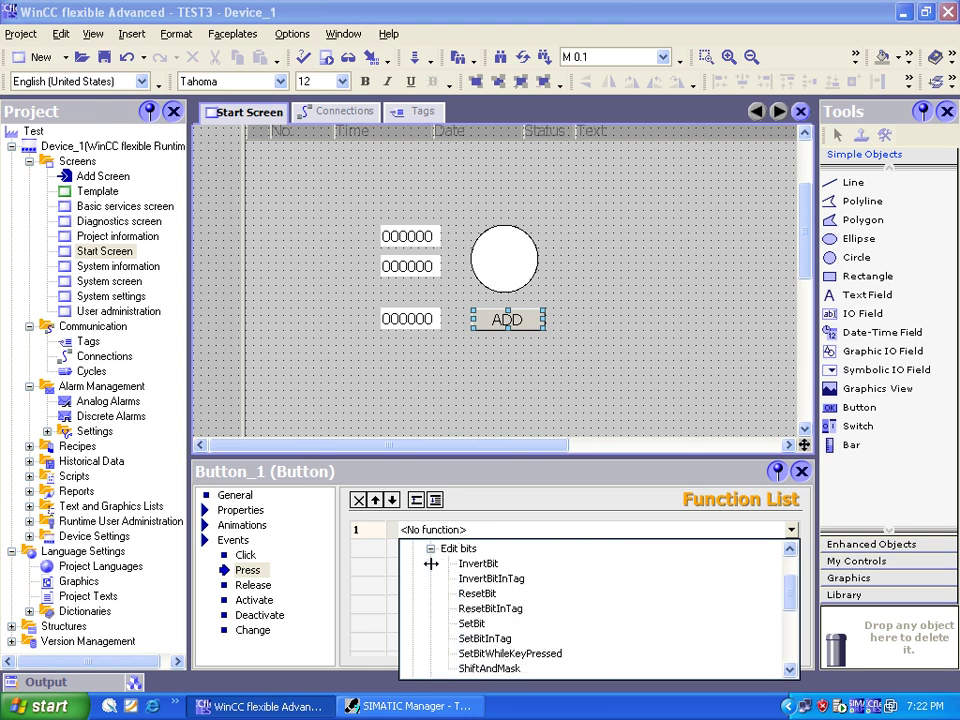
pyautogui.click(477, 623)
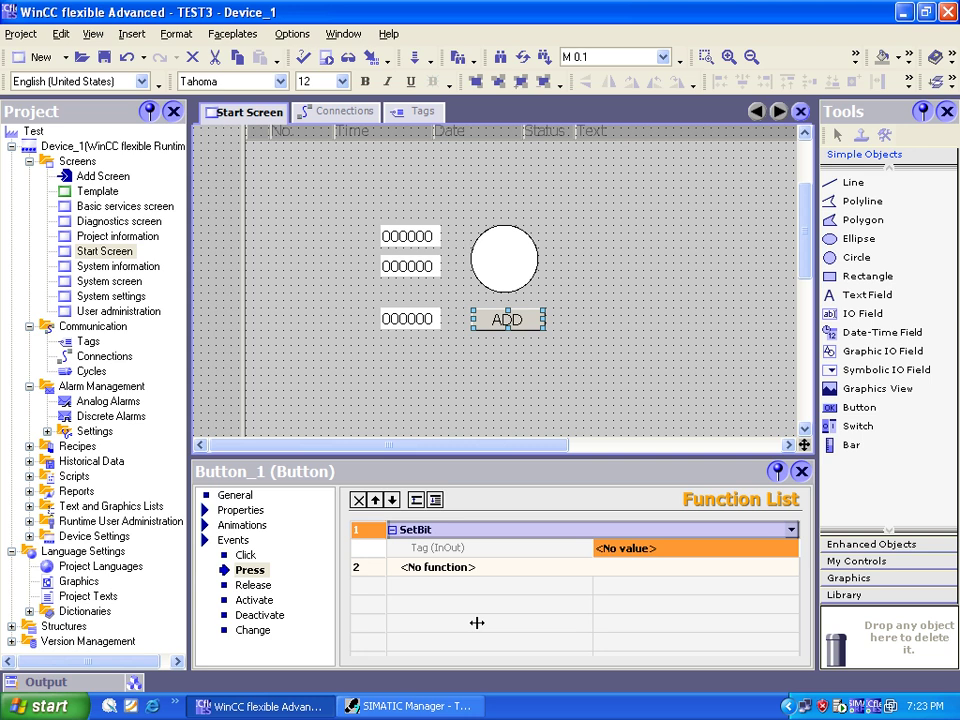
pyautogui.click(774, 548)
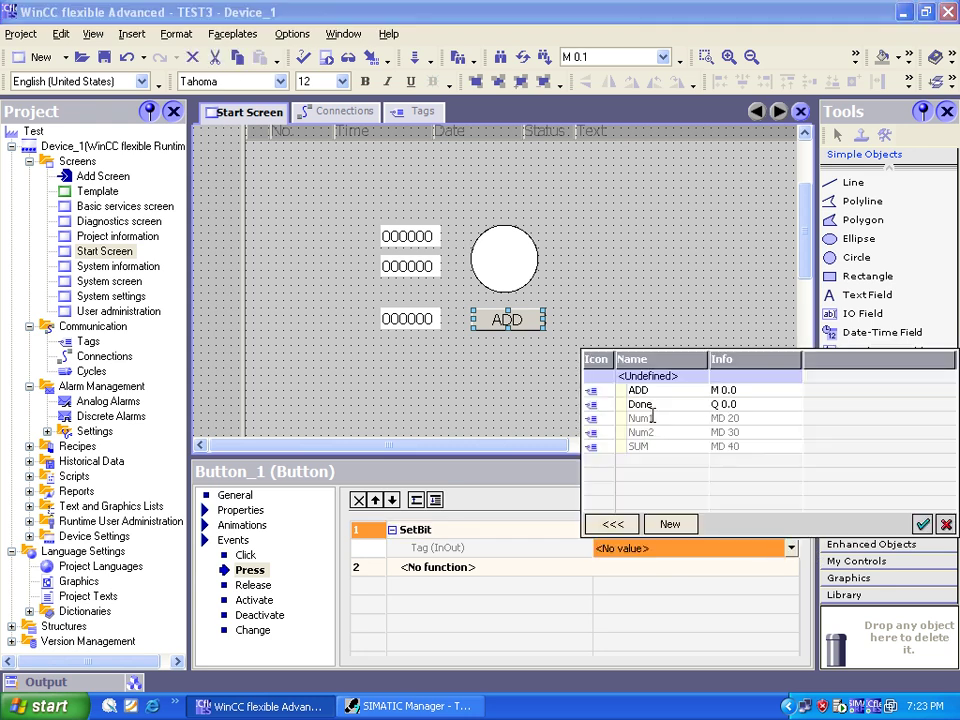
pyautogui.click(658, 390)
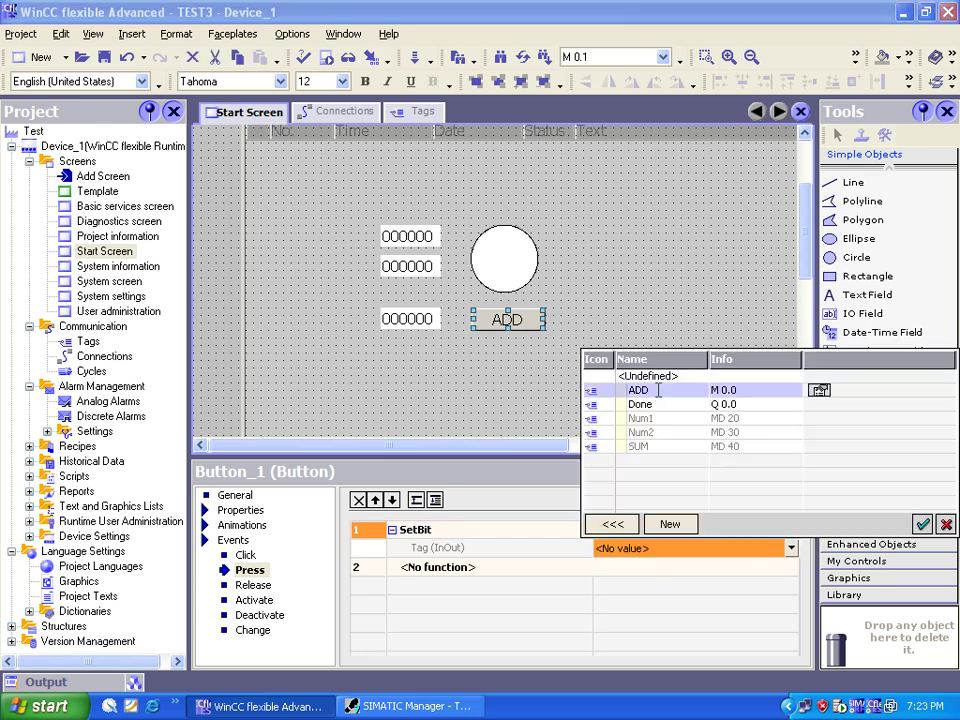
pyautogui.doubleClick(658, 390)
# Step: Make the Release event run ResetBit on tag ADD
pyautogui.click(251, 585)
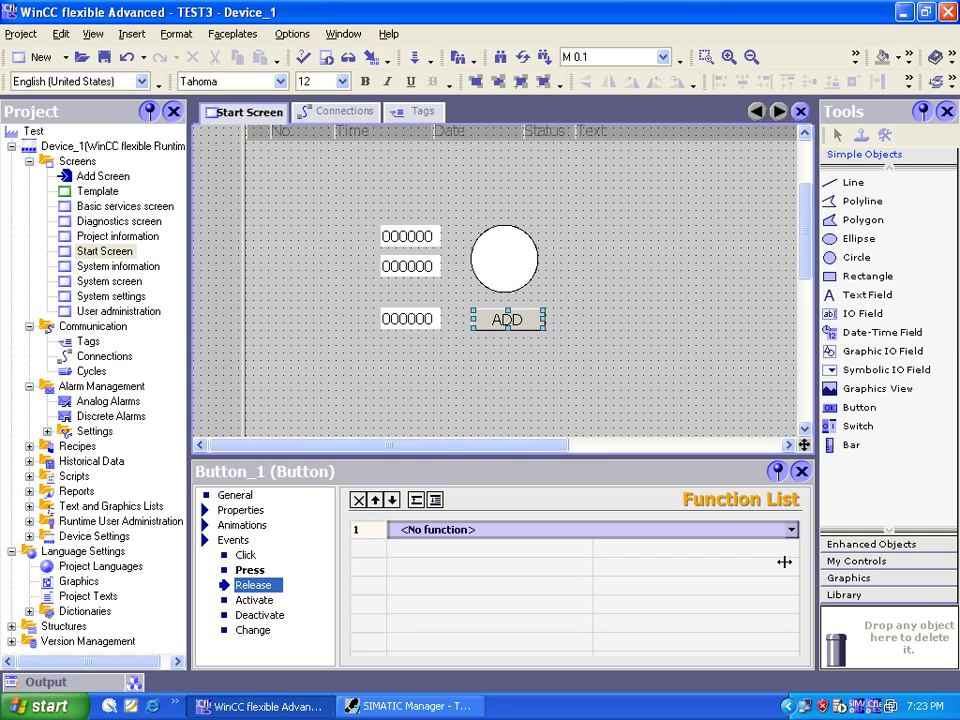
pyautogui.click(790, 529)
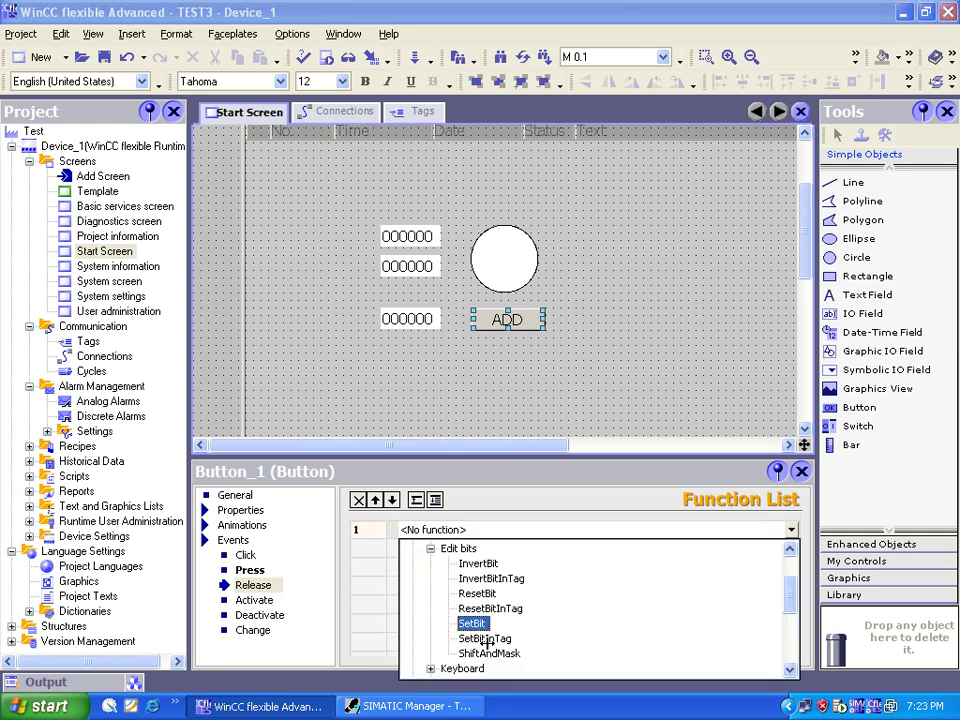
pyautogui.click(485, 594)
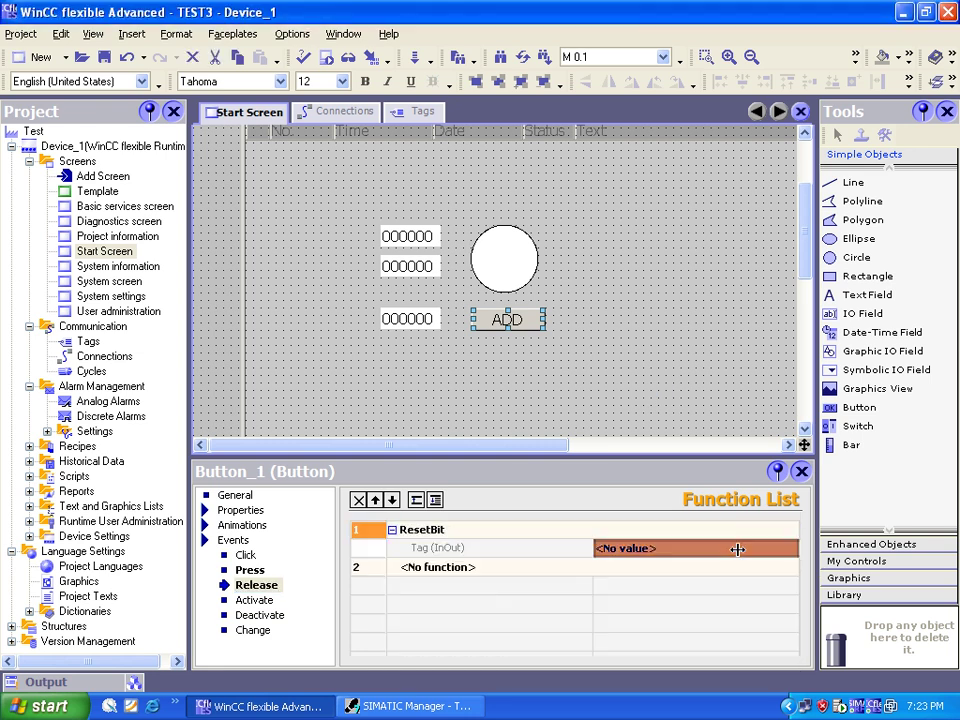
pyautogui.click(794, 549)
pyautogui.click(791, 549)
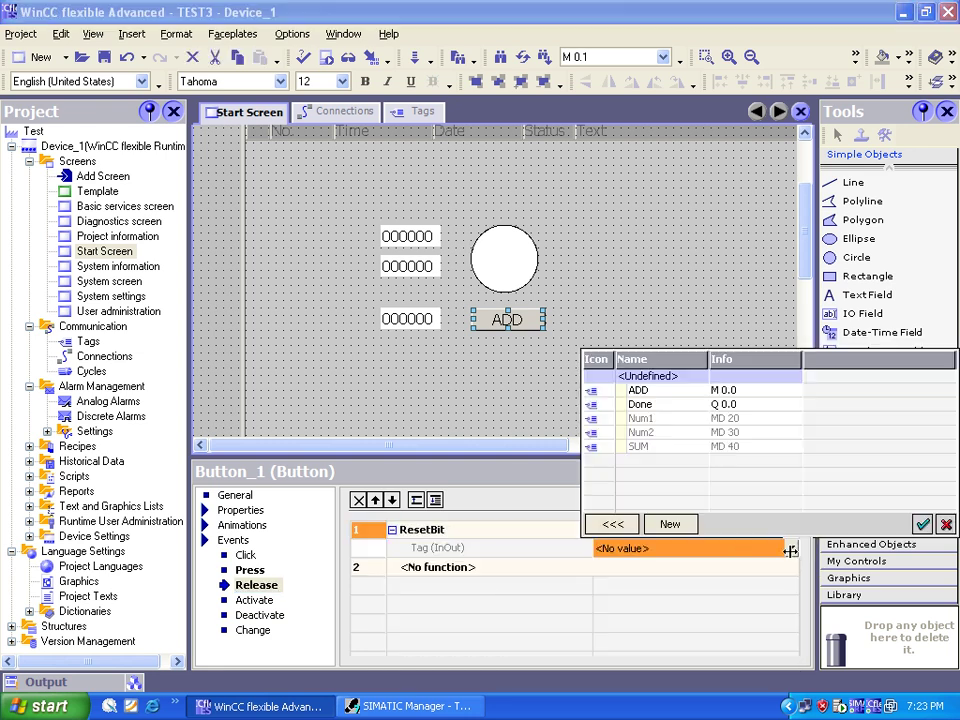
pyautogui.click(656, 391)
pyautogui.click(656, 391)
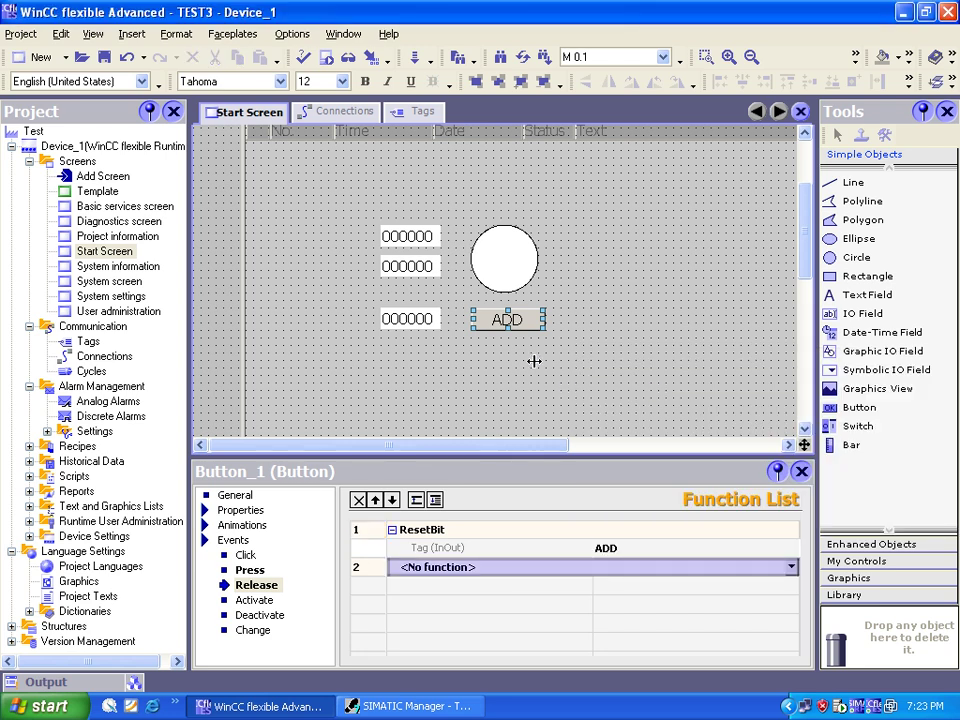
pyautogui.click(495, 275)
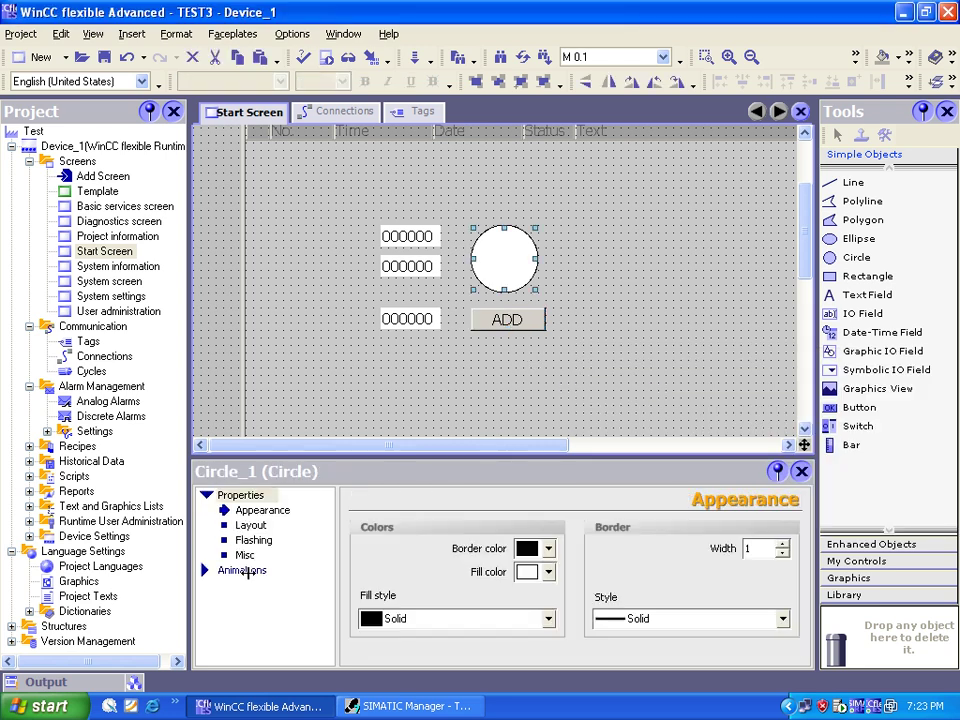
# Step: Base the circle's Appearance animation on tag Done, type Bit, with entries for 0 and 1
pyautogui.click(257, 569)
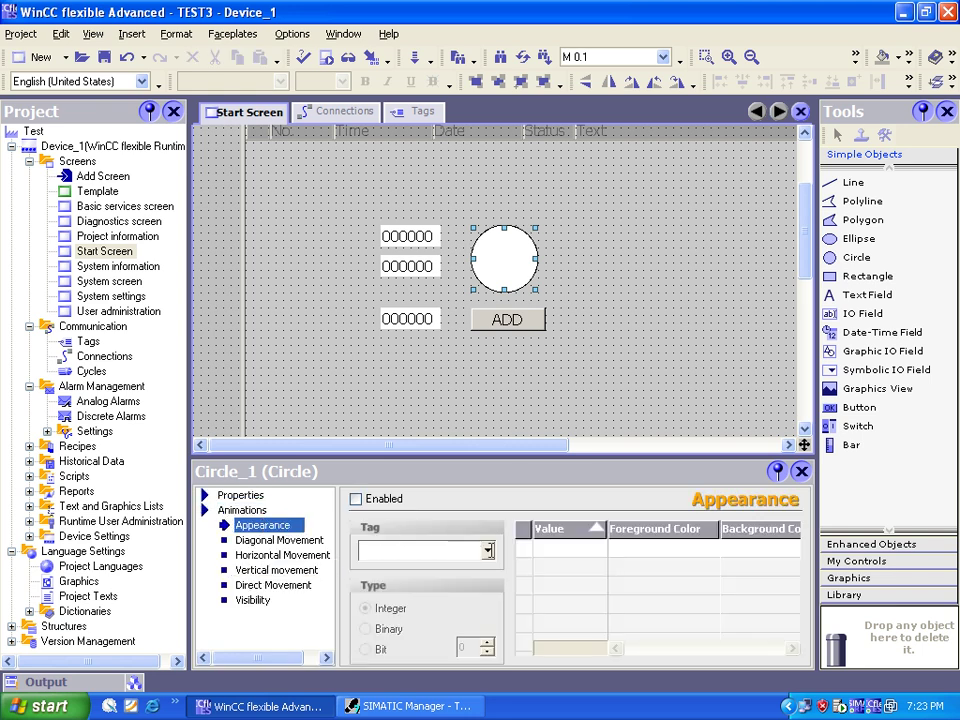
pyautogui.click(487, 550)
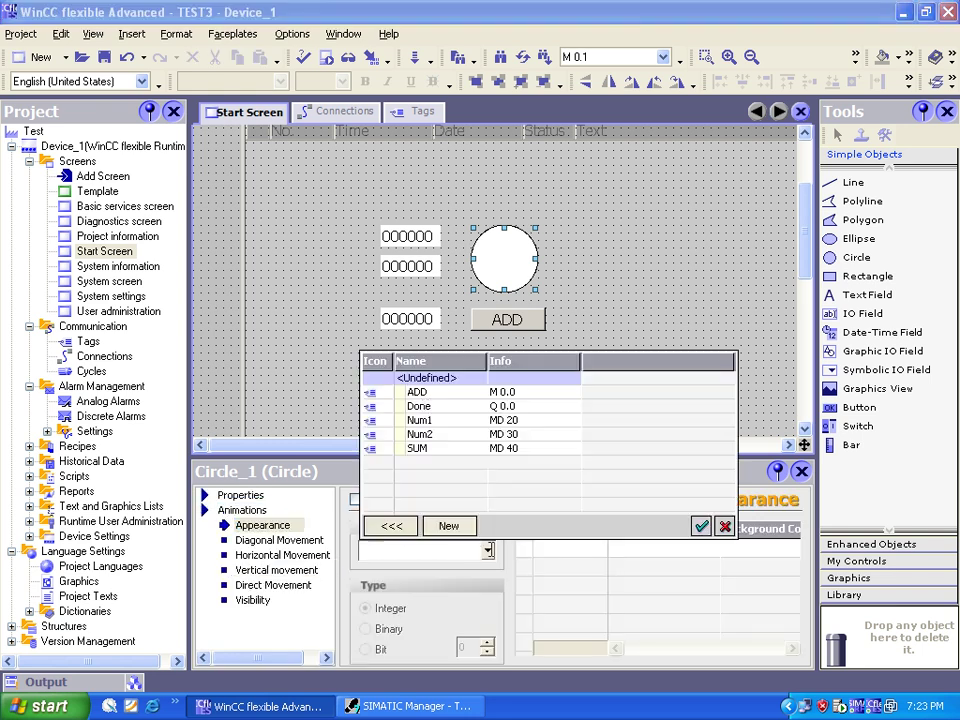
pyautogui.doubleClick(434, 407)
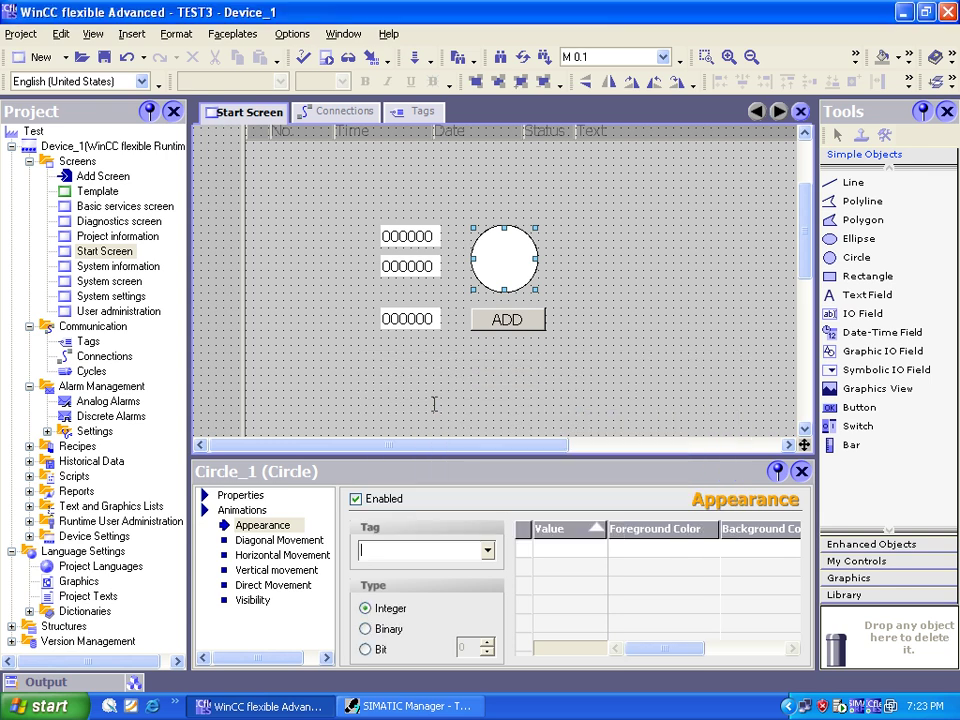
pyautogui.click(365, 649)
pyautogui.click(539, 548)
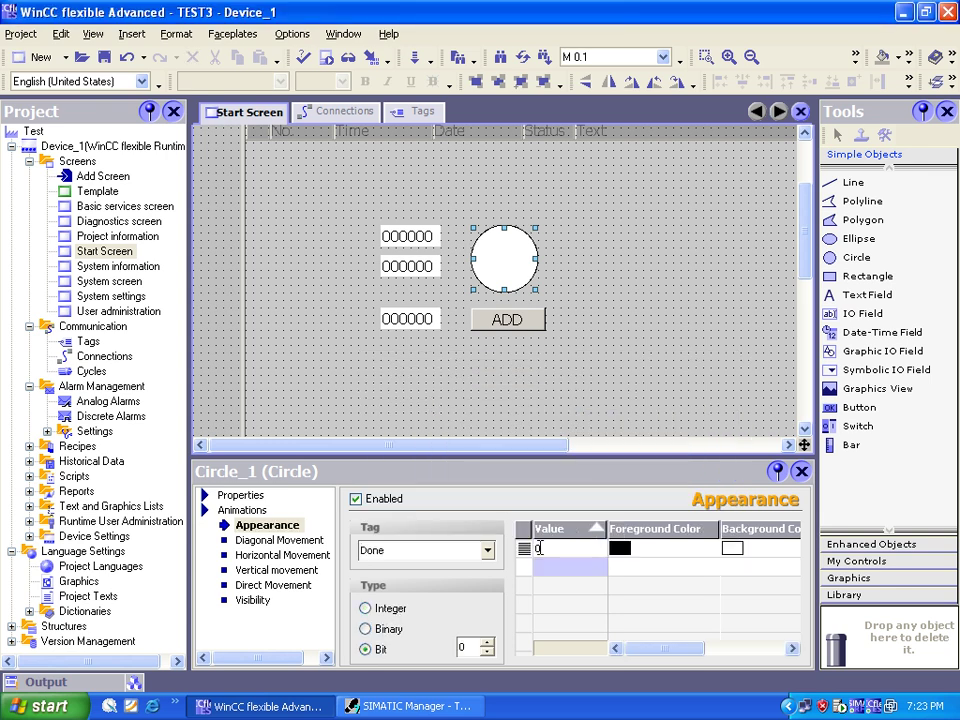
pyautogui.click(548, 562)
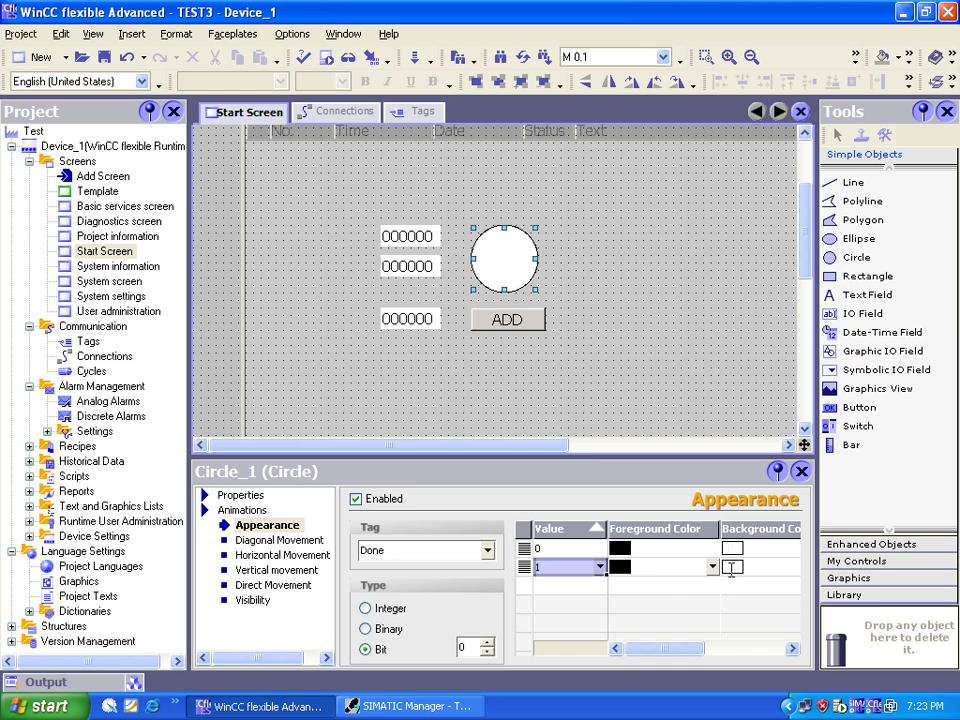
pyautogui.moveTo(662, 649); pyautogui.dragTo(701, 640)
# Step: Edit the foreground and background colours for value 0
pyautogui.click(712, 548)
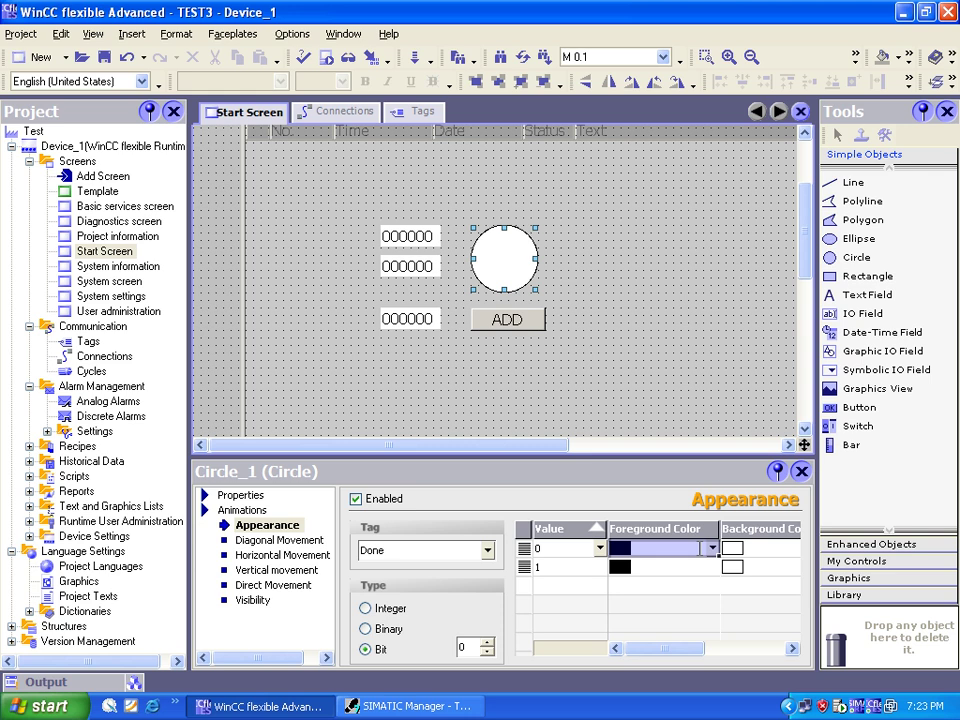
pyautogui.click(713, 548)
pyautogui.click(620, 434)
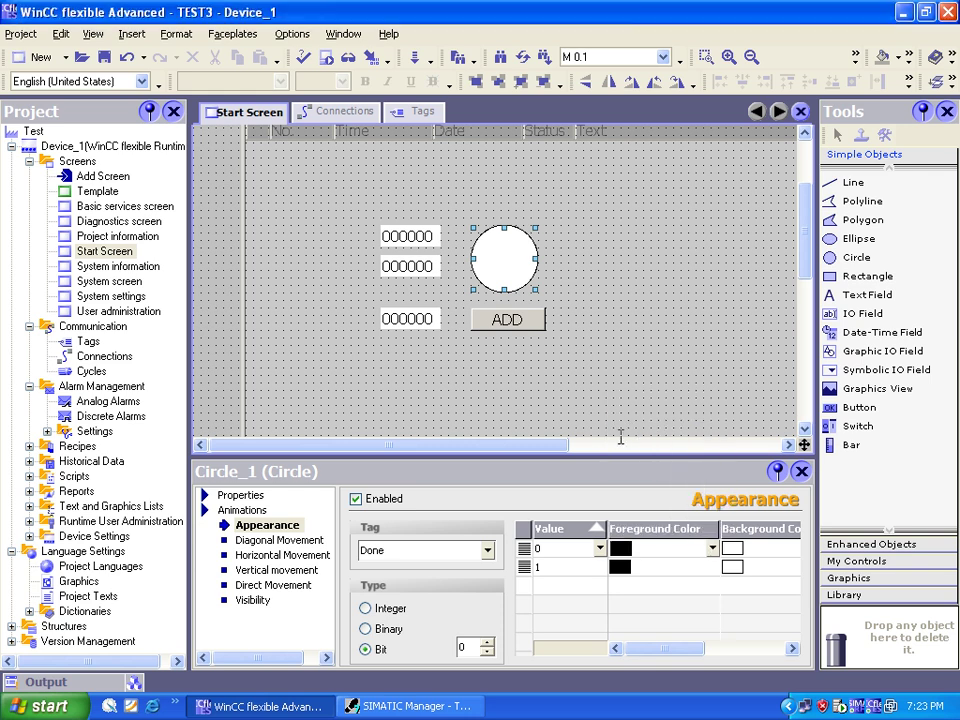
pyautogui.click(760, 548)
pyautogui.click(727, 548)
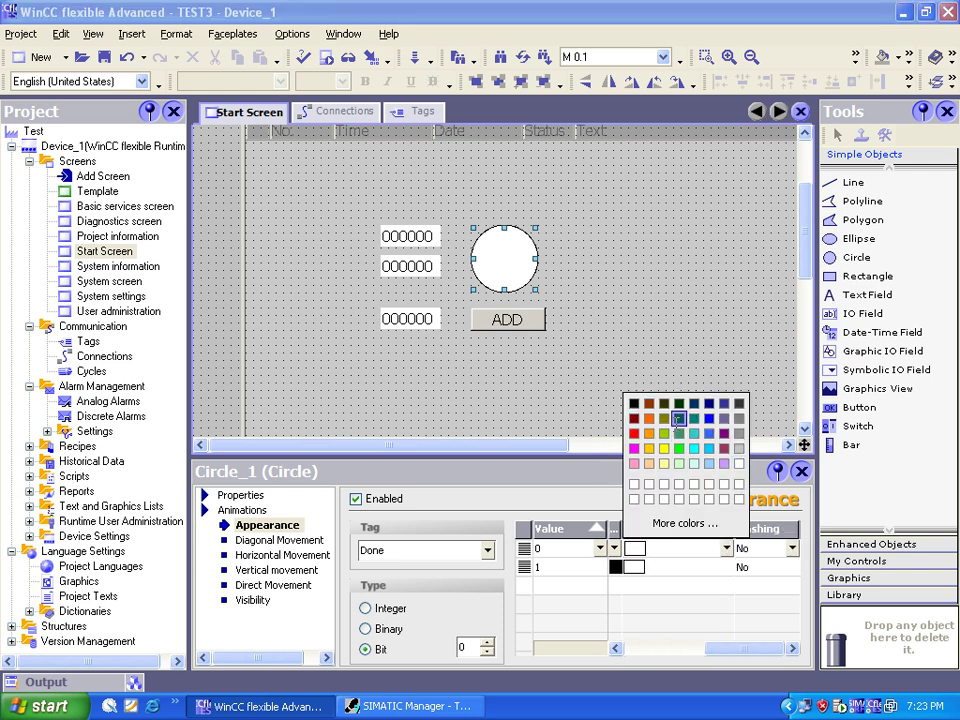
pyautogui.click(678, 419)
pyautogui.moveTo(745, 648); pyautogui.dragTo(664, 645)
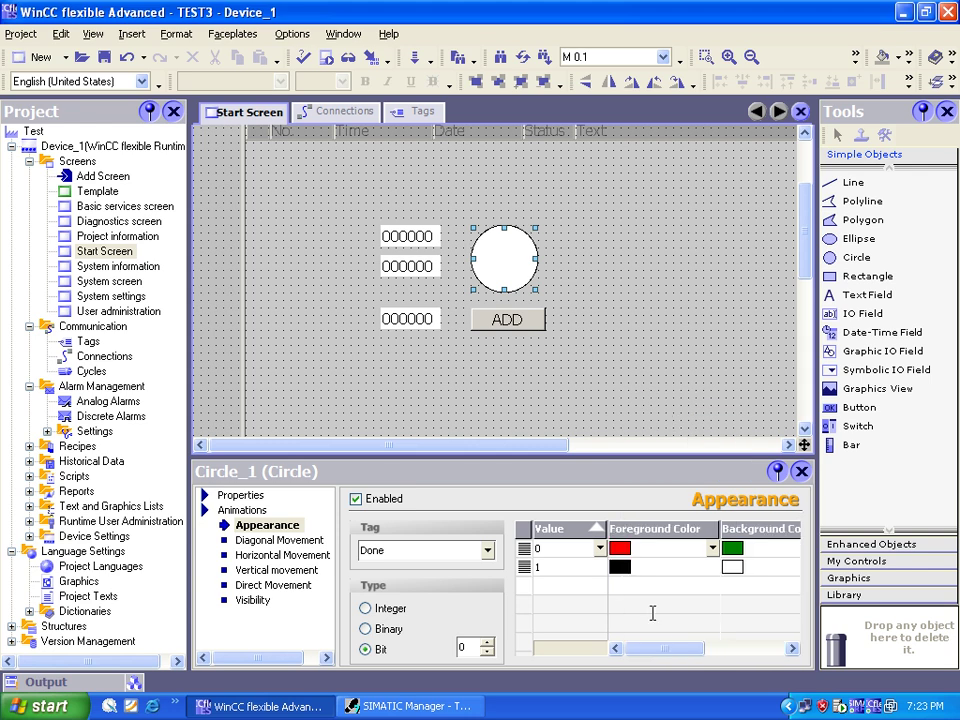
# Step: Give value 1 a red foreground and green background colour
pyautogui.click(690, 566)
pyautogui.click(712, 566)
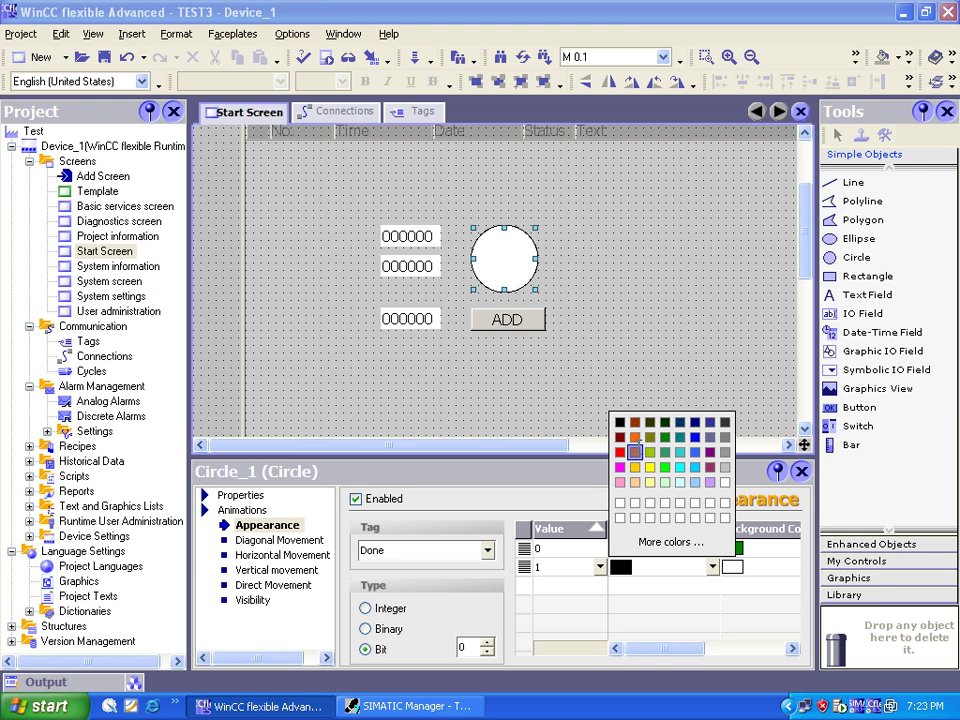
pyautogui.click(634, 451)
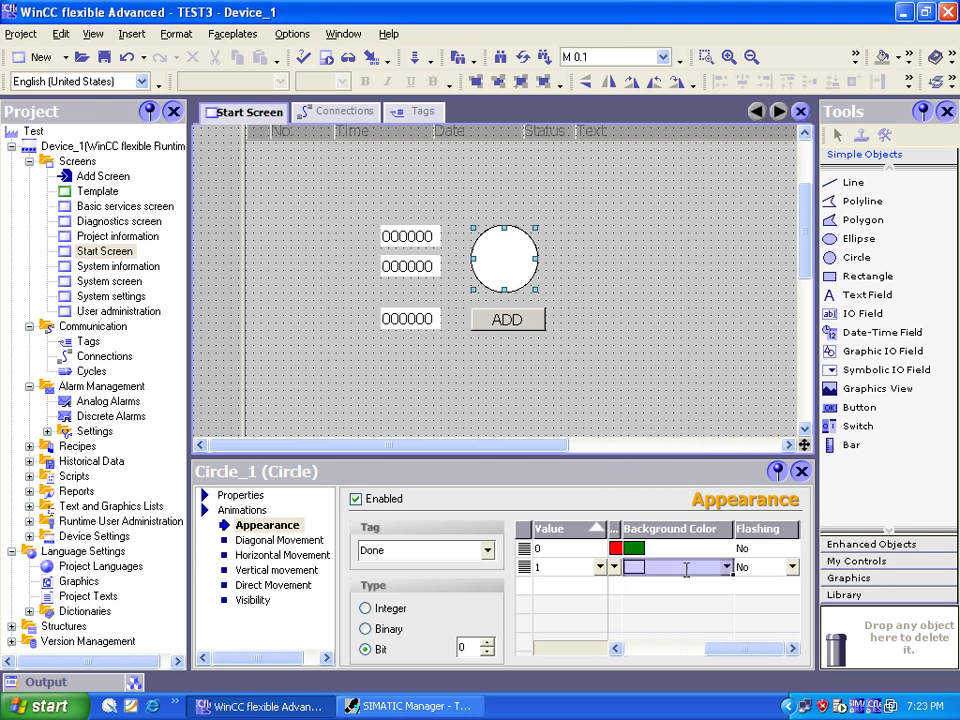
pyautogui.click(618, 647)
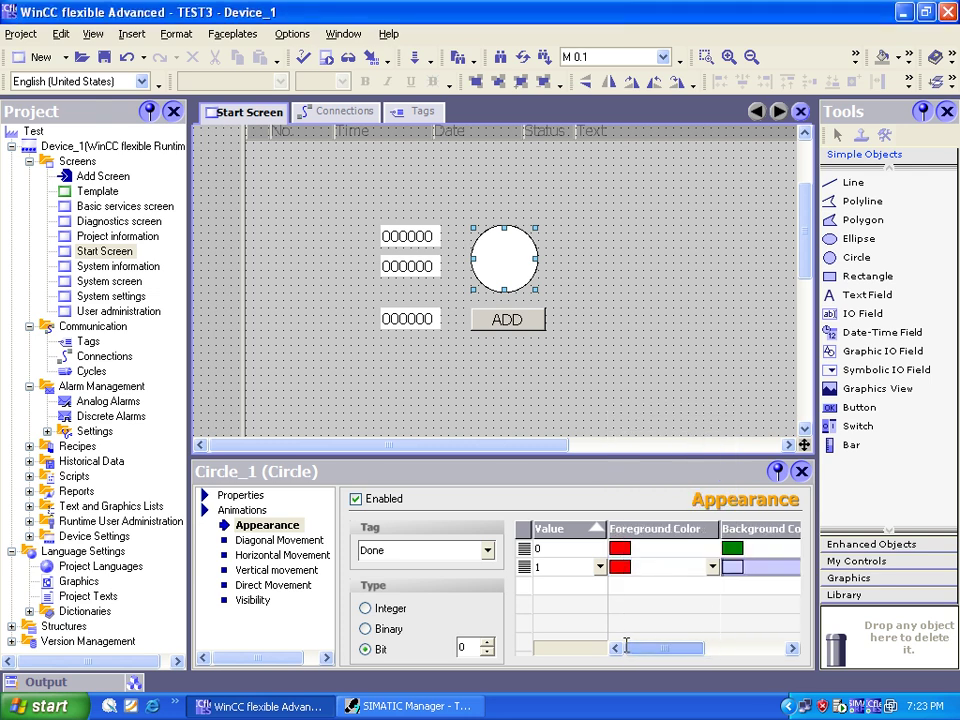
pyautogui.moveTo(629, 645); pyautogui.dragTo(709, 645)
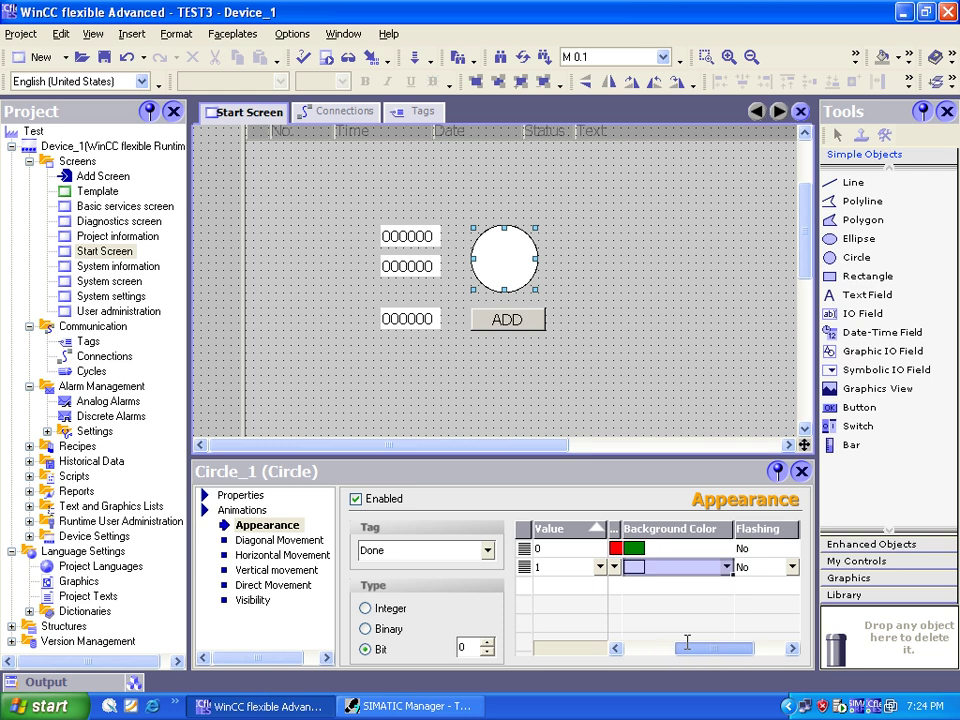
pyautogui.click(726, 567)
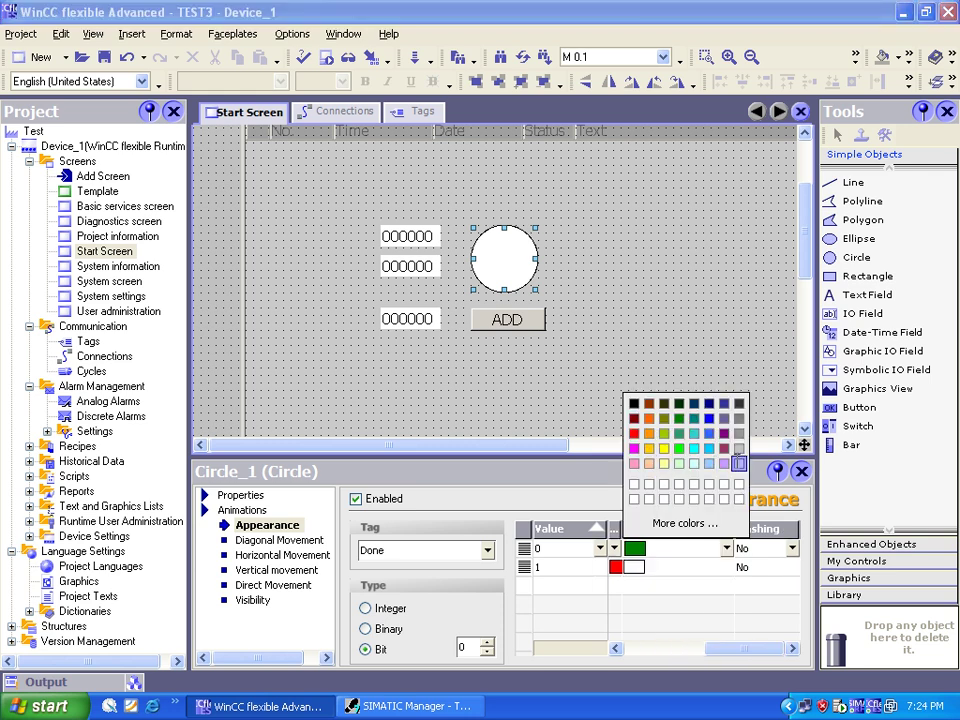
pyautogui.click(735, 462)
pyautogui.click(726, 567)
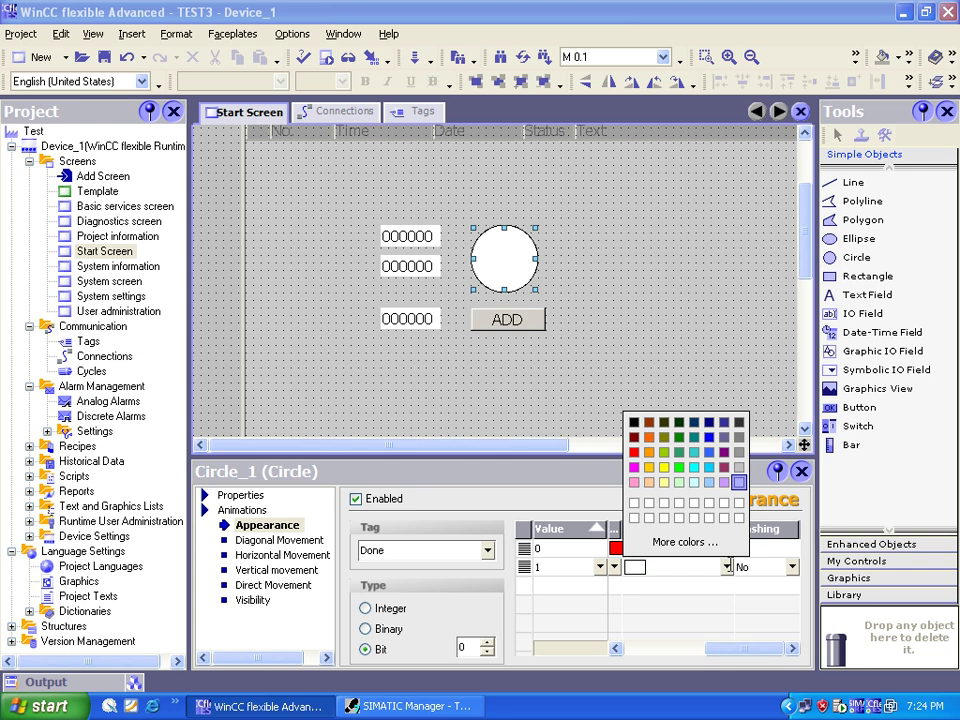
pyautogui.click(678, 437)
pyautogui.click(574, 403)
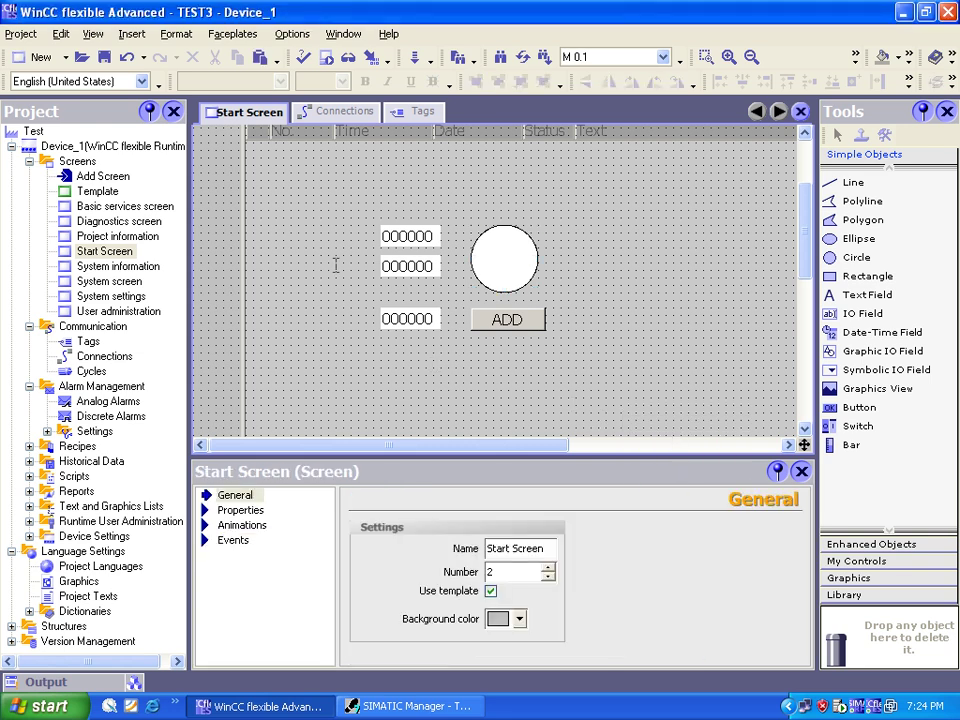
# Step: Review the circle's Appearance animation, then bring SIMATIC Manager to the front
pyautogui.click(236, 540)
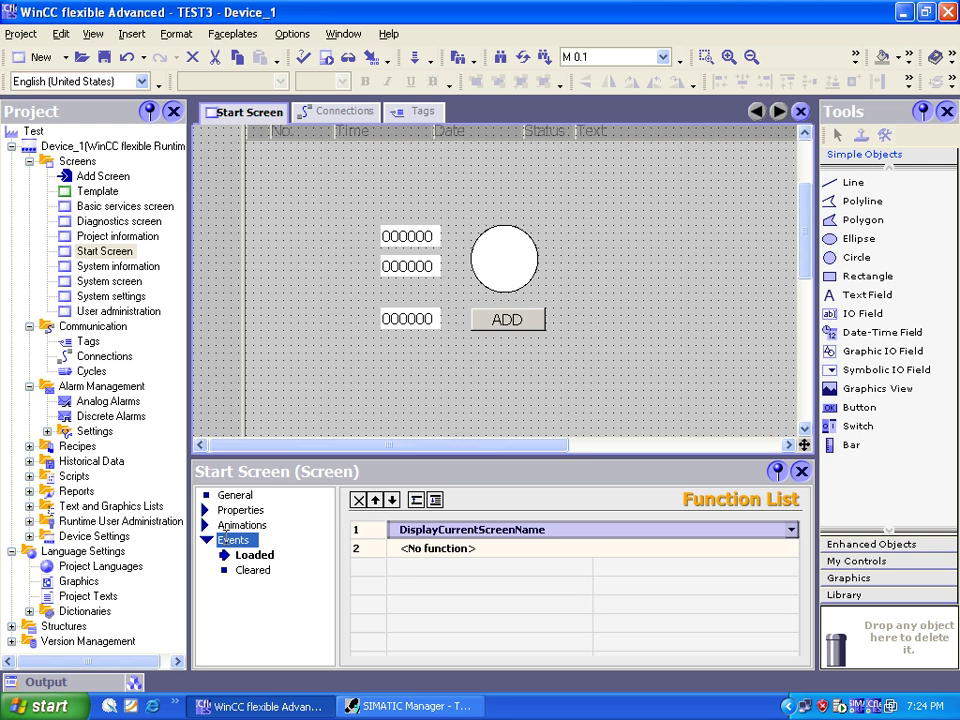
pyautogui.click(492, 280)
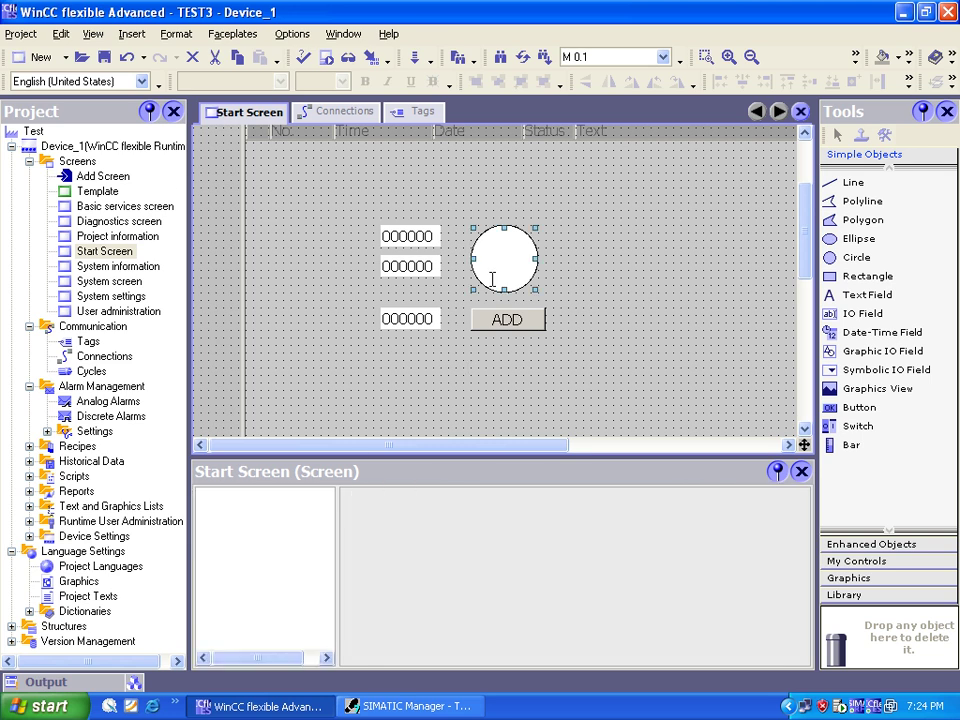
pyautogui.click(554, 378)
pyautogui.click(408, 705)
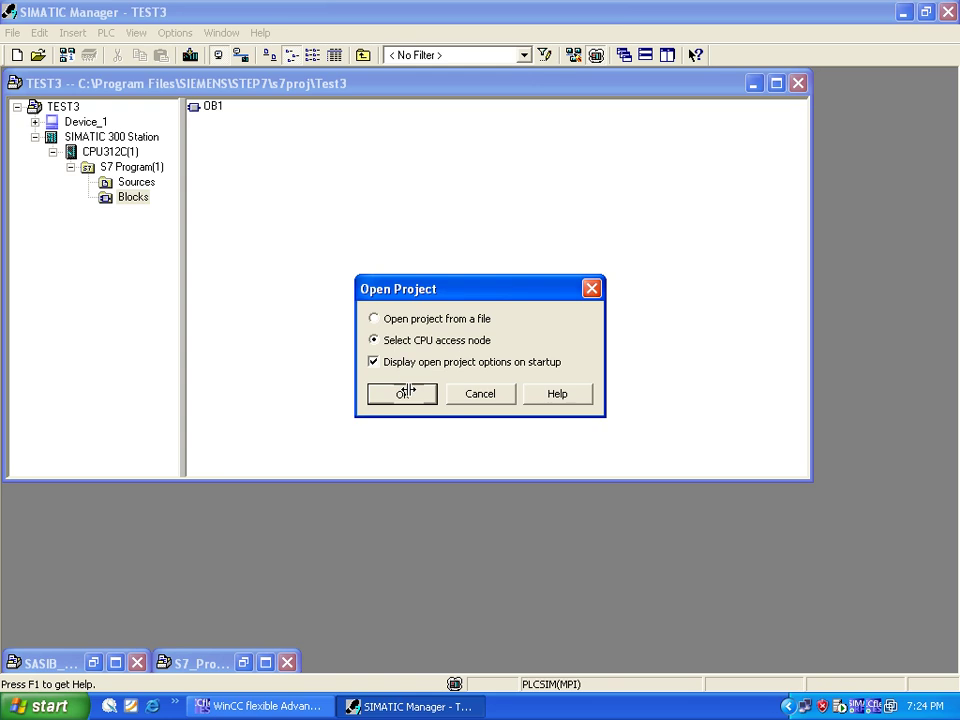
# Step: Open the simulation via Select CPU access node, choosing the CPU at MPI address 2
pyautogui.click(407, 391)
pyautogui.click(345, 291)
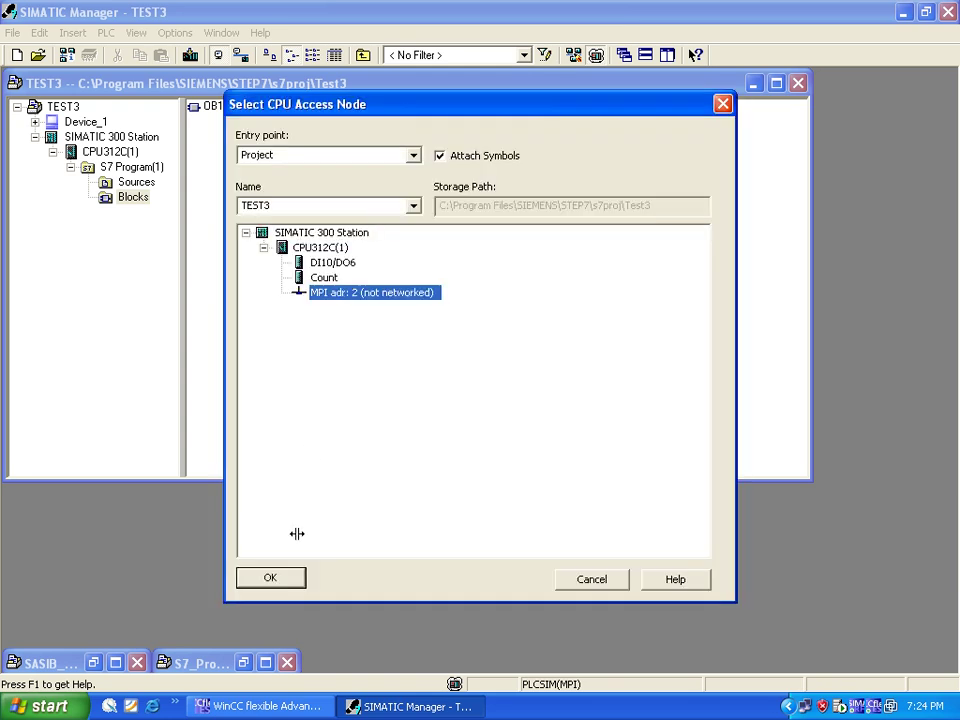
pyautogui.click(293, 574)
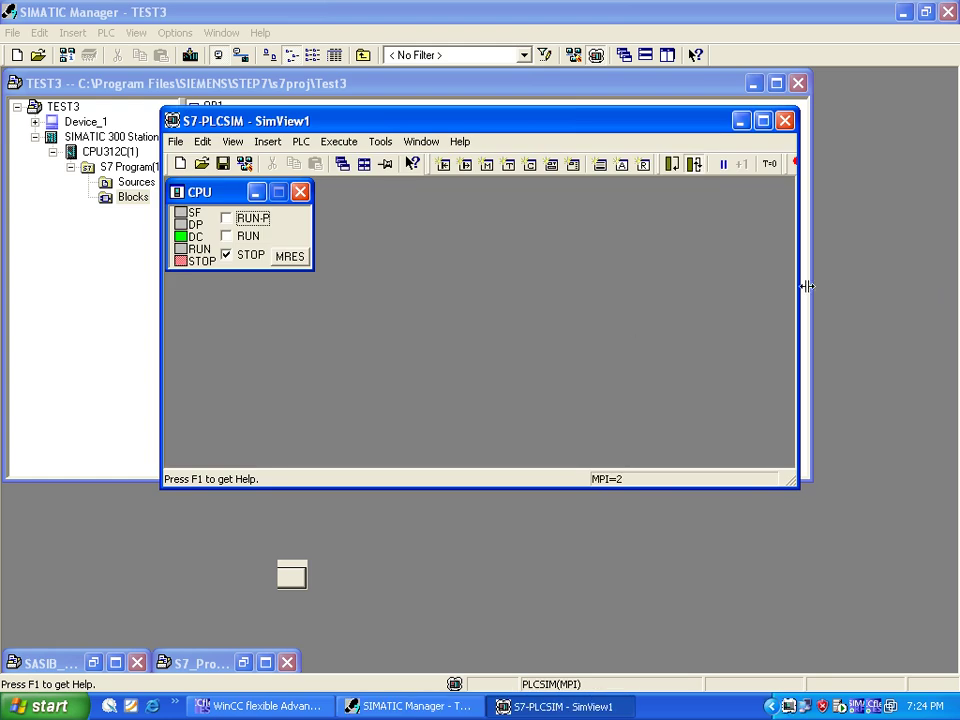
# Step: Resize the SimView1 window and insert two more monitor windows, moving one to the lower left
pyautogui.moveTo(804, 283); pyautogui.dragTo(436, 320)
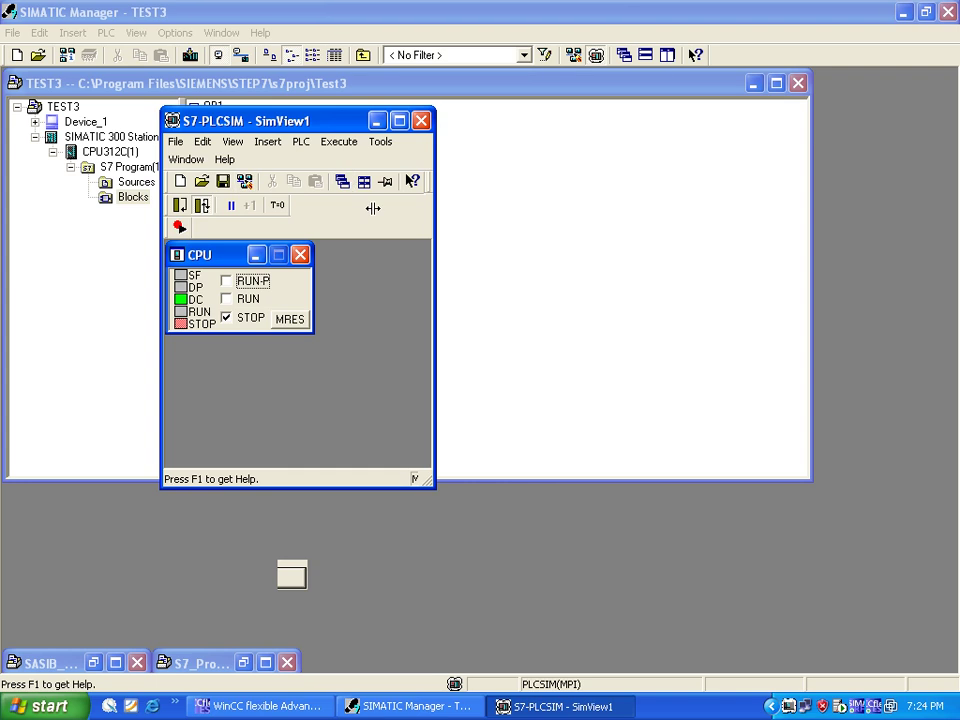
pyautogui.moveTo(385, 487); pyautogui.dragTo(386, 667)
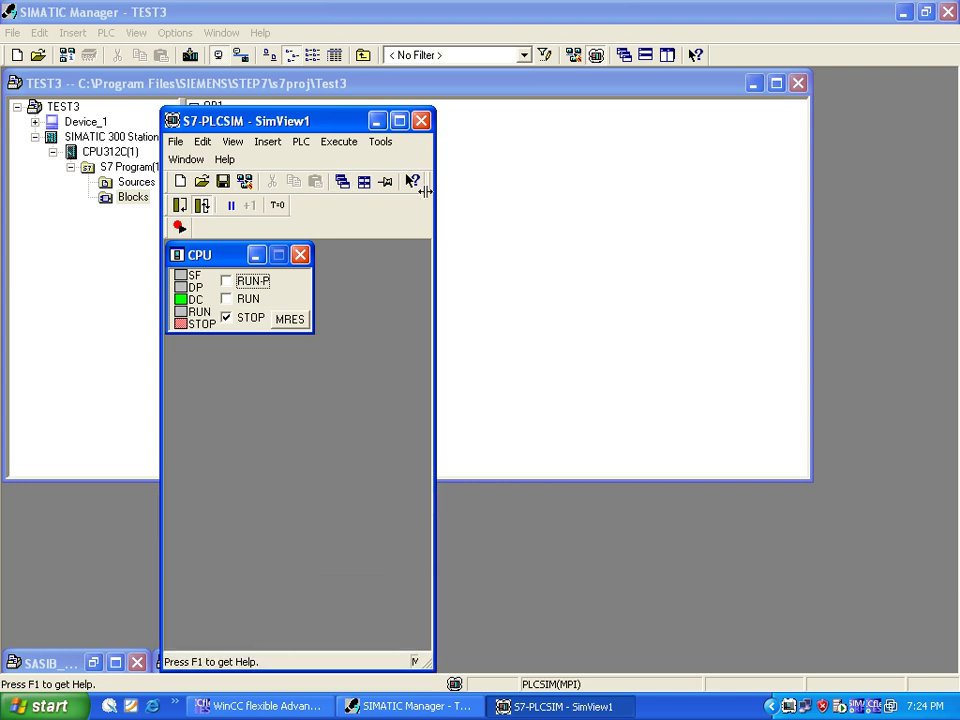
pyautogui.moveTo(430, 220); pyautogui.dragTo(486, 221)
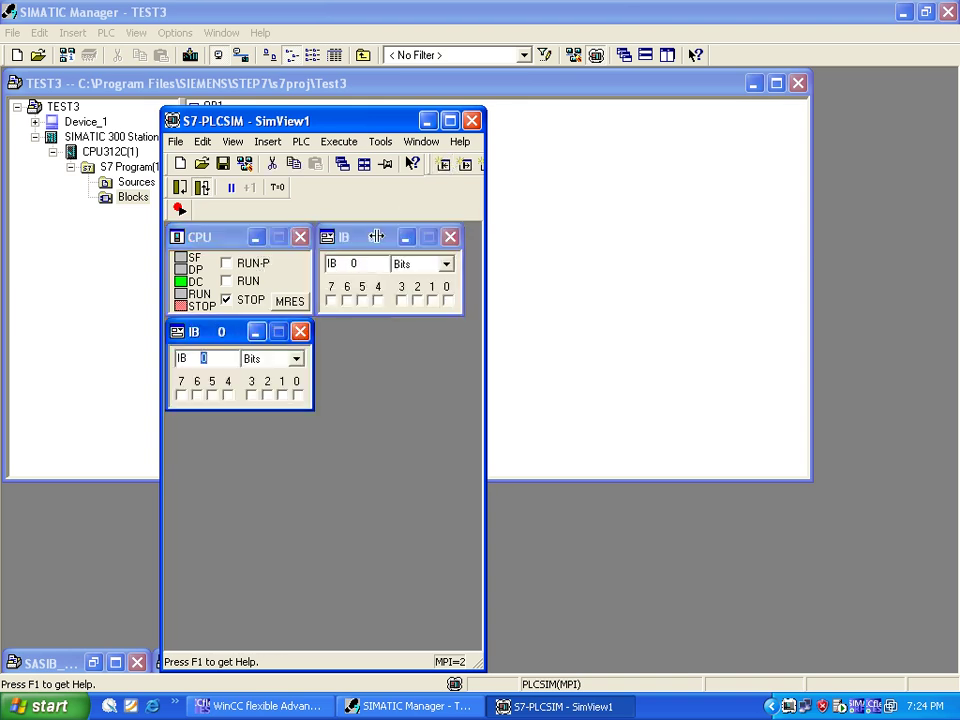
pyautogui.click(441, 164)
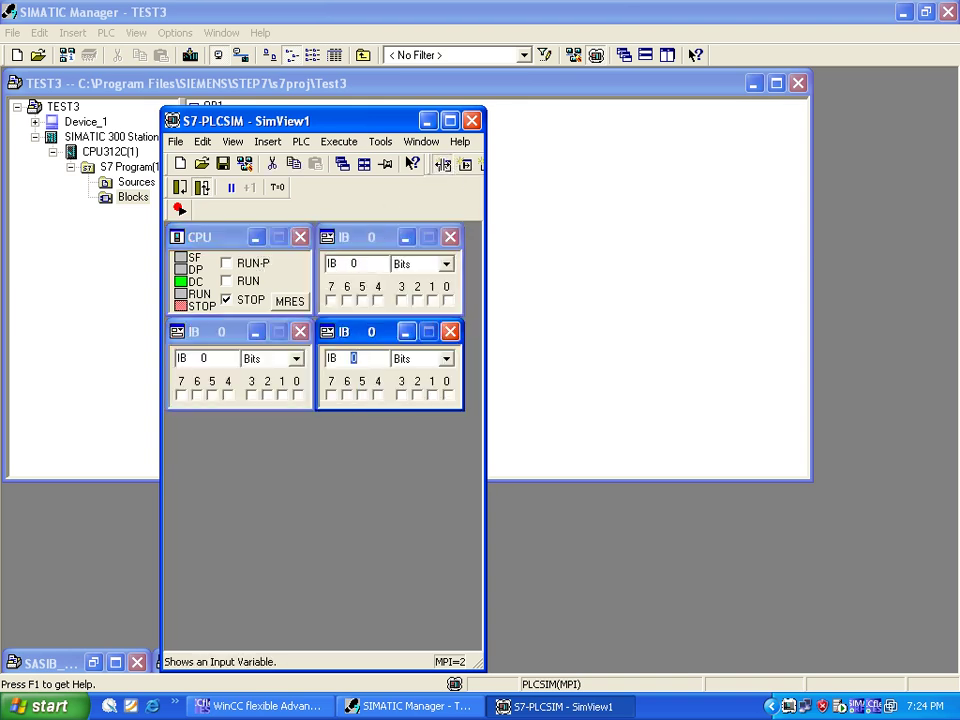
pyautogui.click(441, 164)
pyautogui.moveTo(352, 331); pyautogui.dragTo(199, 520)
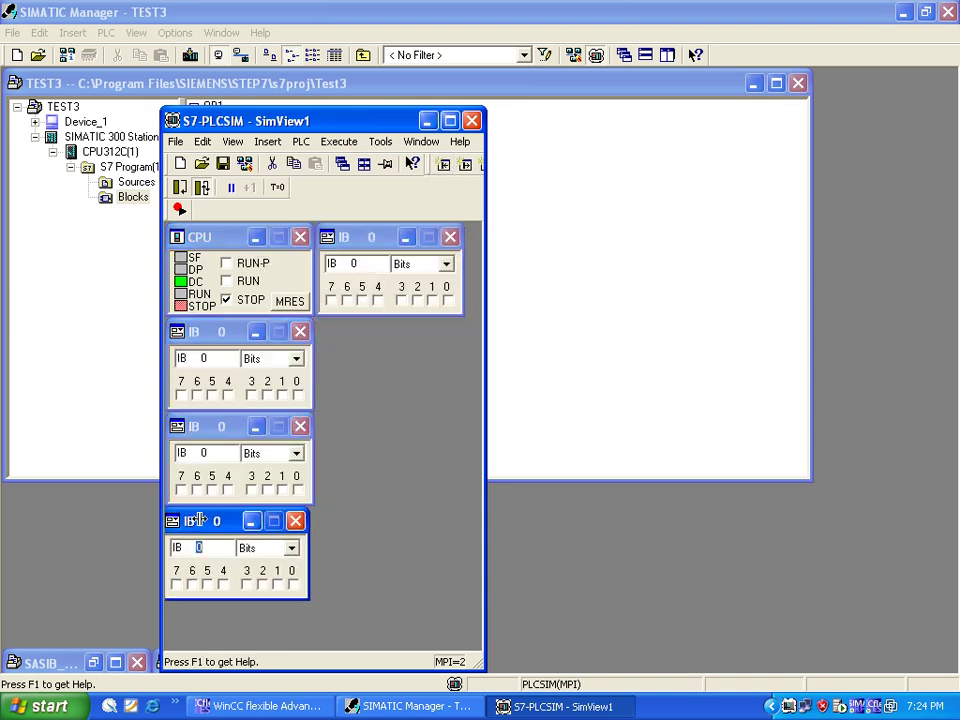
# Step: Set two monitors to MD 20 and MD 30, both displayed as Integer
pyautogui.click(229, 358)
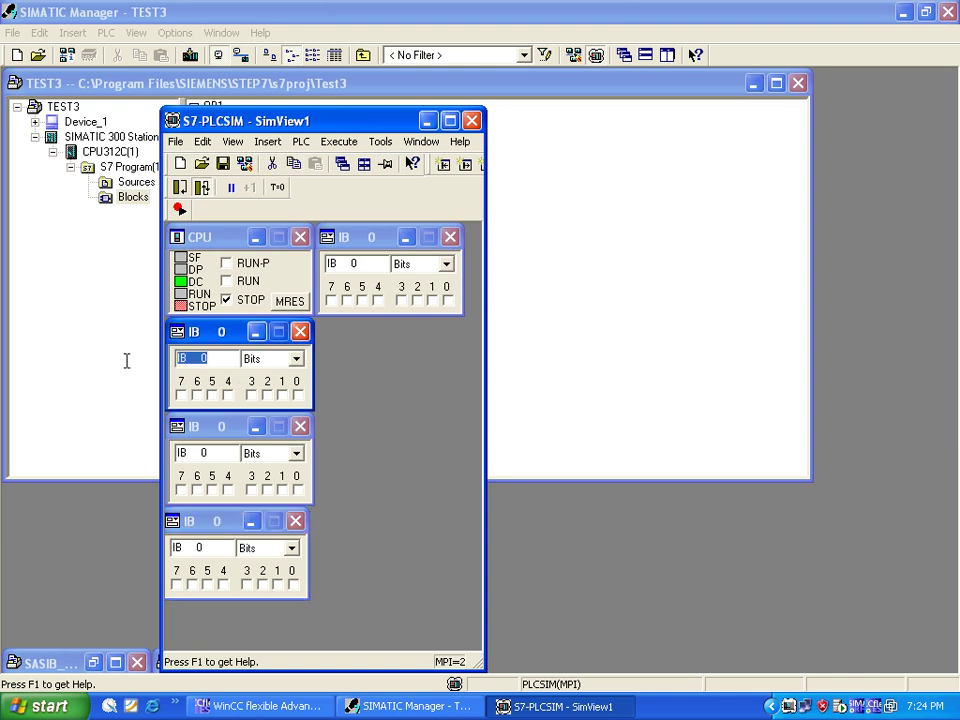
pyautogui.write('MD   20')
pyautogui.press('Return')
pyautogui.click(296, 358)
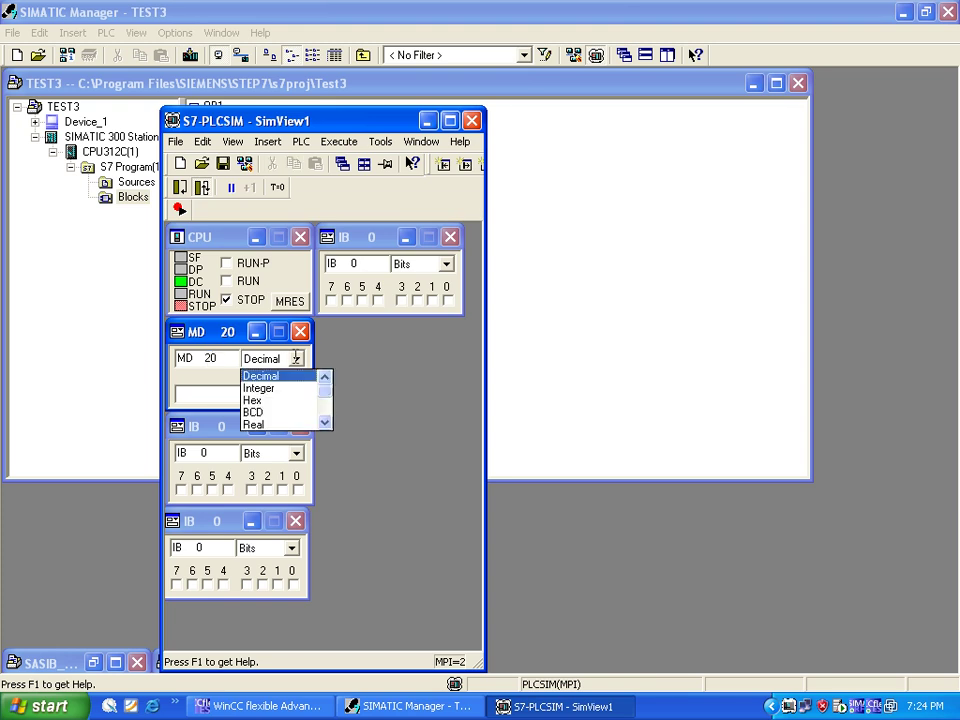
pyautogui.click(258, 388)
pyautogui.click(219, 455)
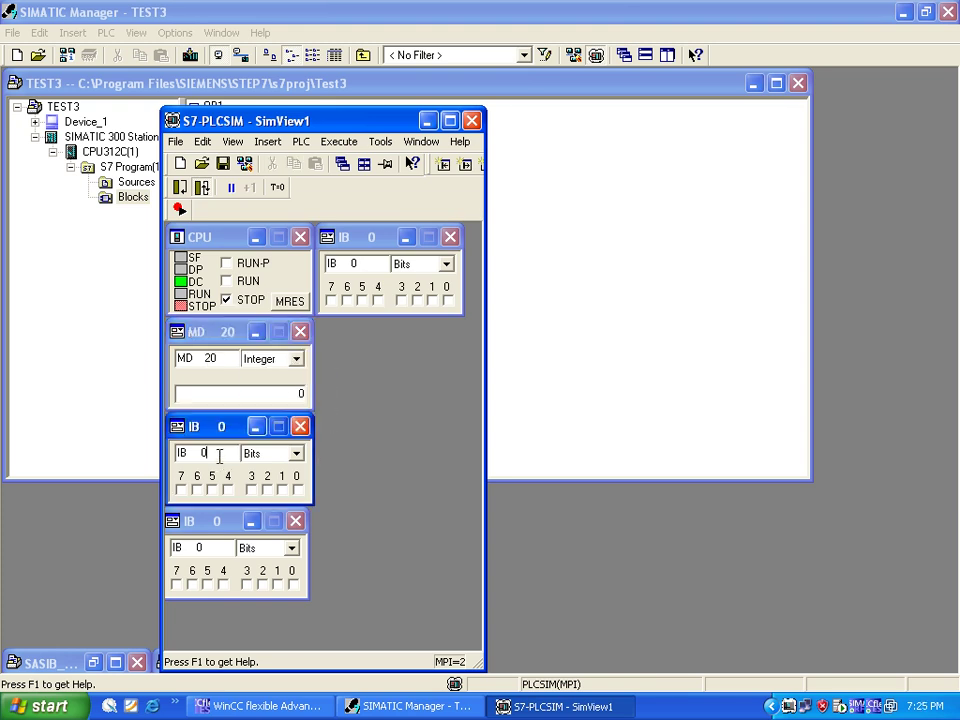
pyautogui.moveTo(219, 455); pyautogui.dragTo(113, 456)
pyautogui.write('MD 30')
pyautogui.press('Return')
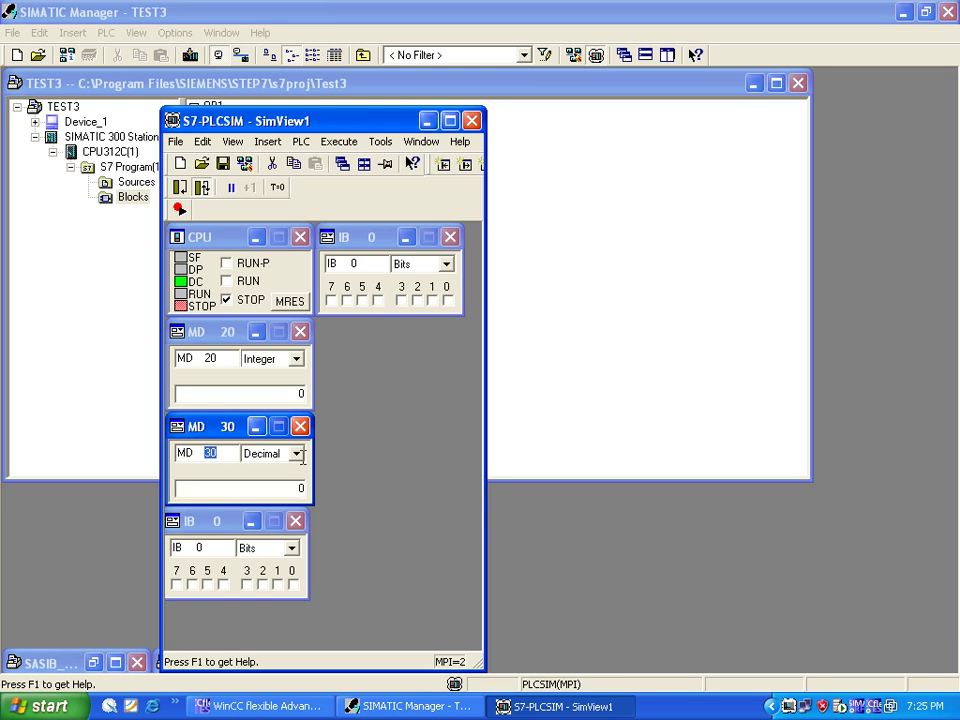
pyautogui.click(297, 454)
pyautogui.click(266, 480)
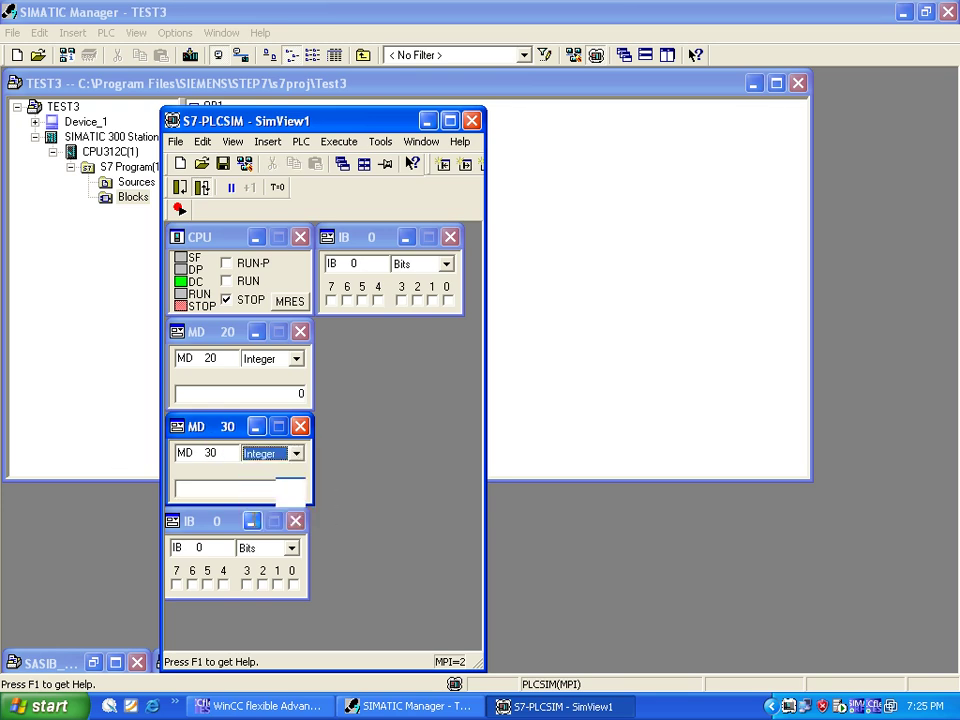
# Step: Set the last monitor to MD 40 as Integer, add a QB 0 monitor, and activate IB 0
pyautogui.click(210, 547)
pyautogui.write('M')
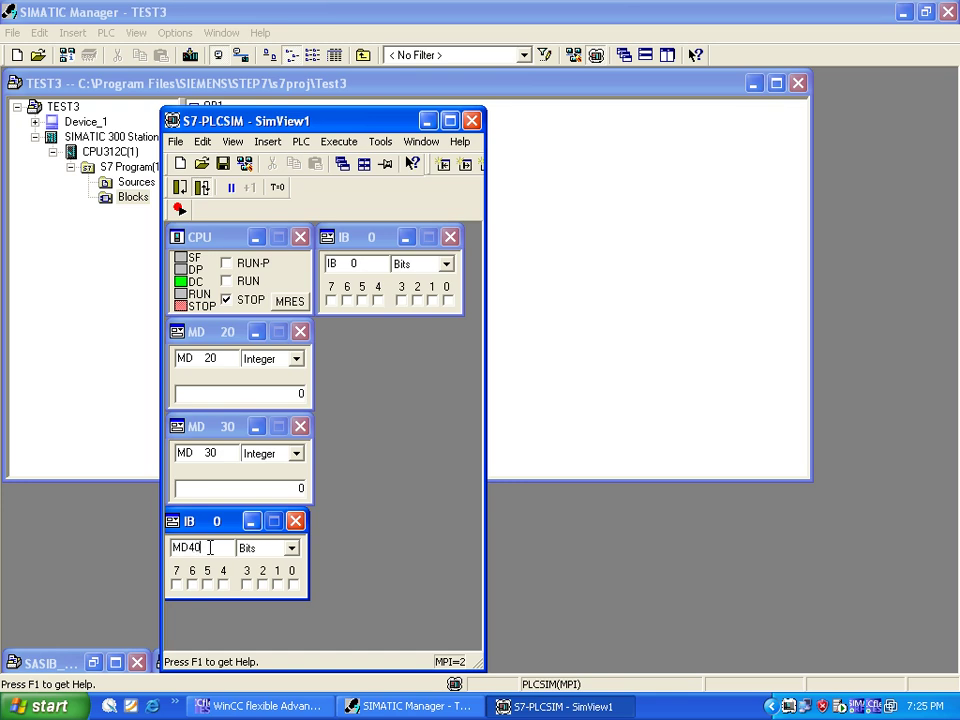
pyautogui.write('D   40')
pyautogui.press('Return')
pyautogui.click(290, 548)
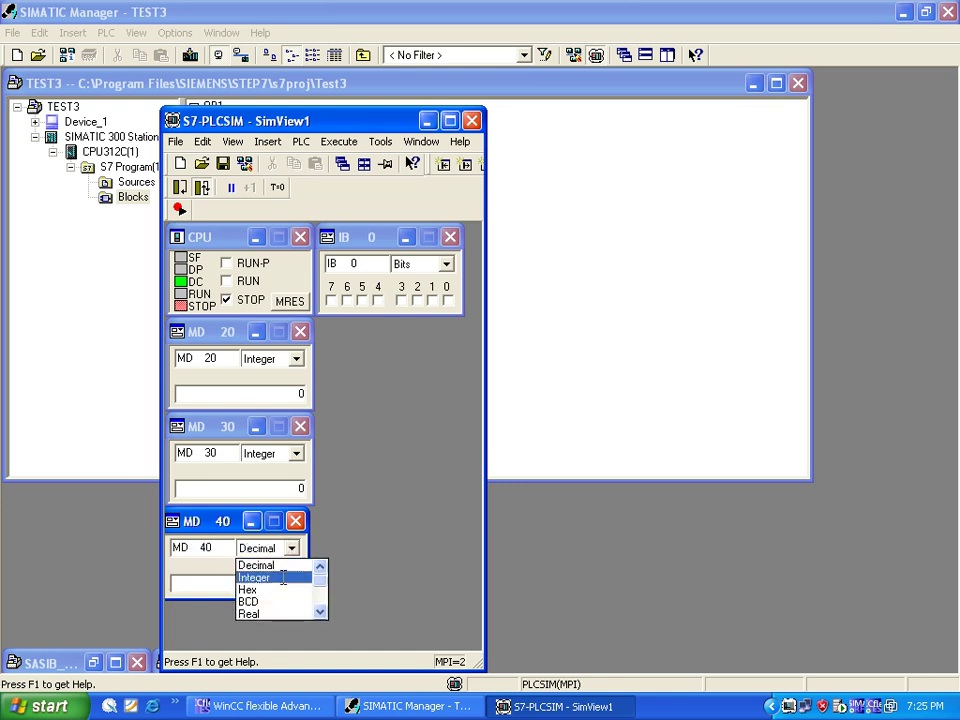
pyautogui.click(282, 579)
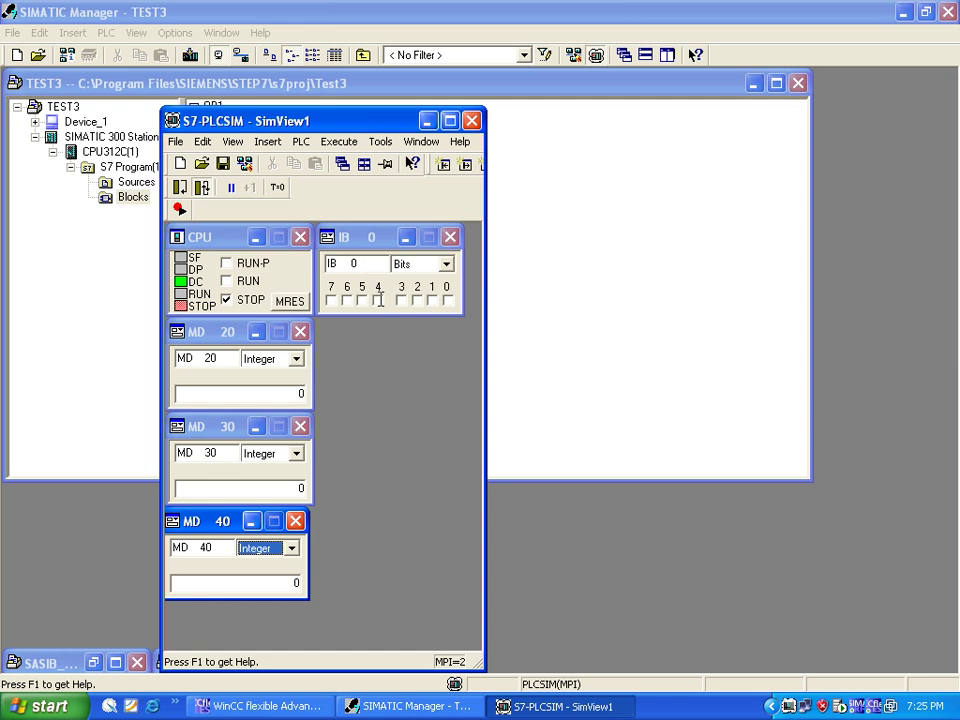
pyautogui.click(443, 164)
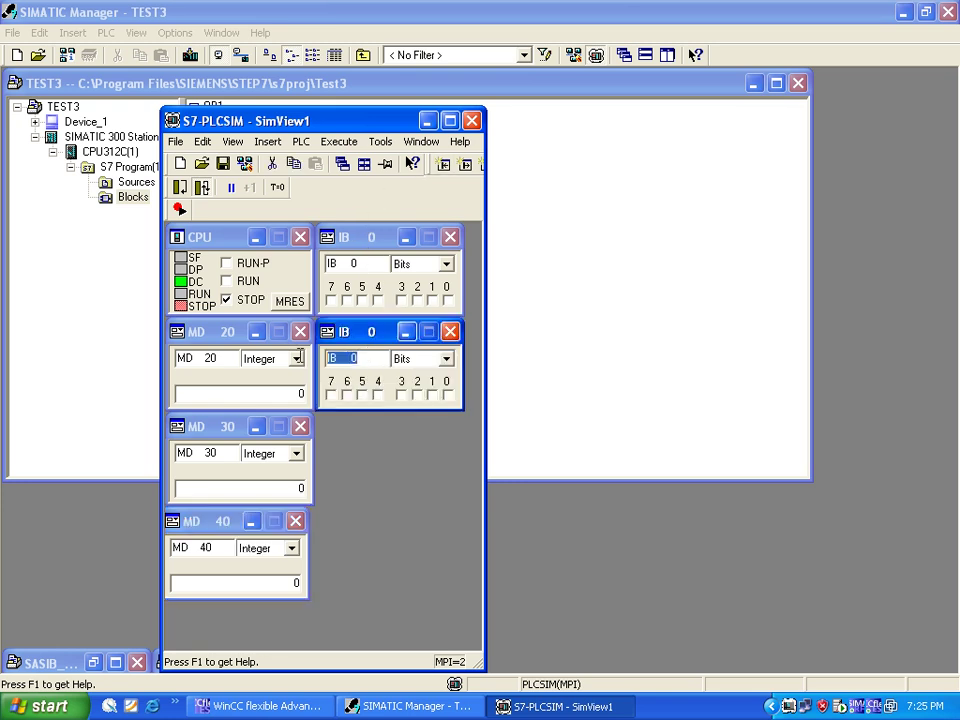
pyautogui.write('Qb')
pyautogui.press('Return')
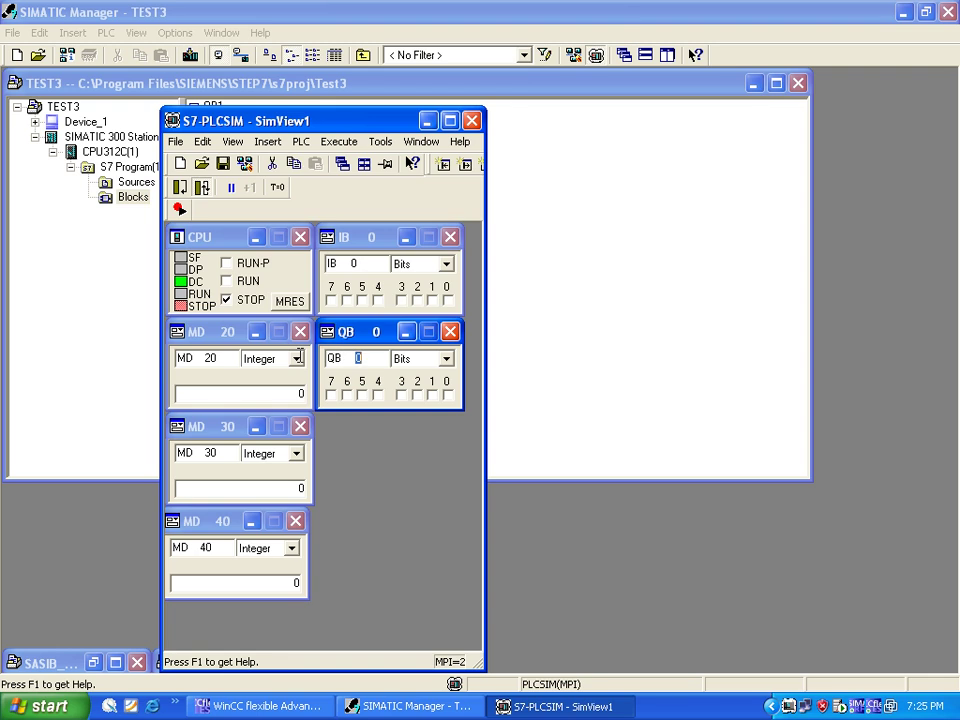
pyautogui.doubleClick(355, 262)
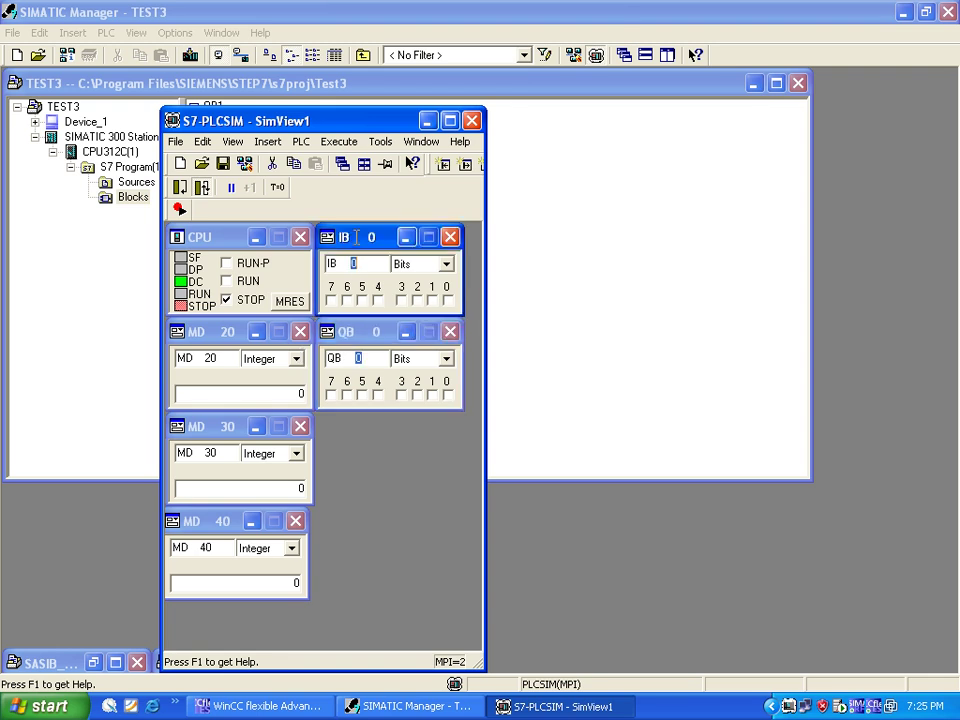
# Step: Download OB1 from SIMATIC Manager to the simulated CPU
pyautogui.click(527, 256)
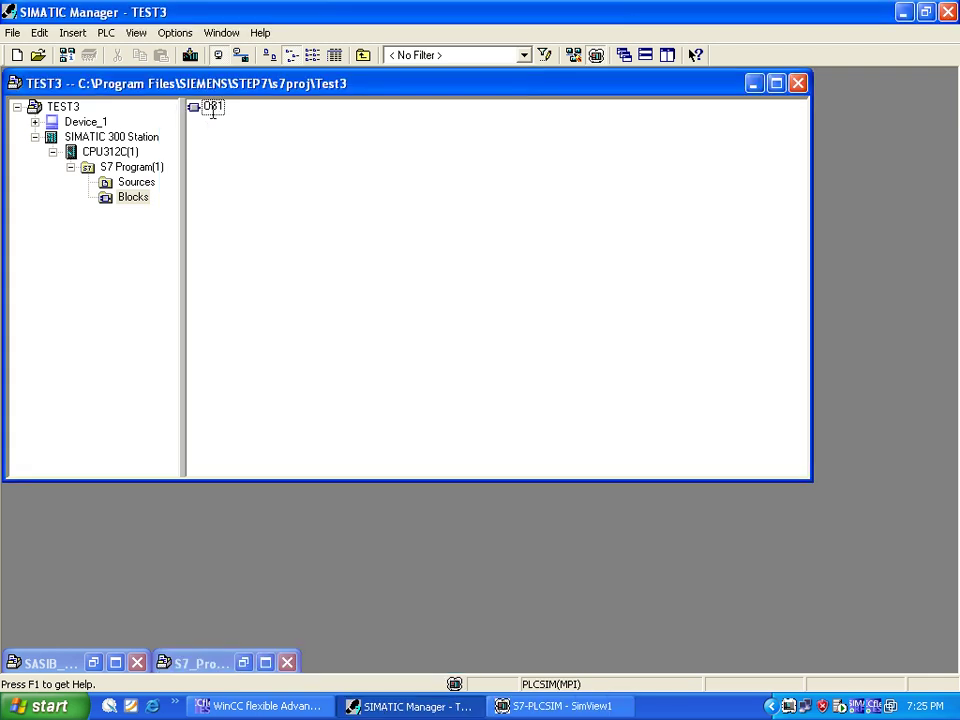
pyautogui.click(212, 107)
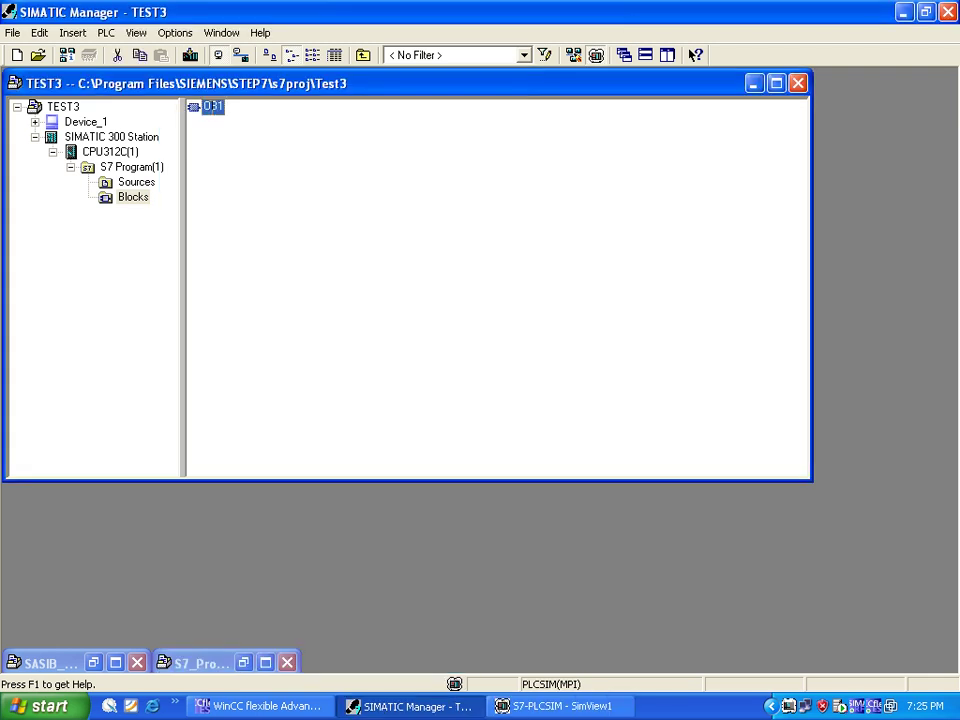
pyautogui.click(193, 52)
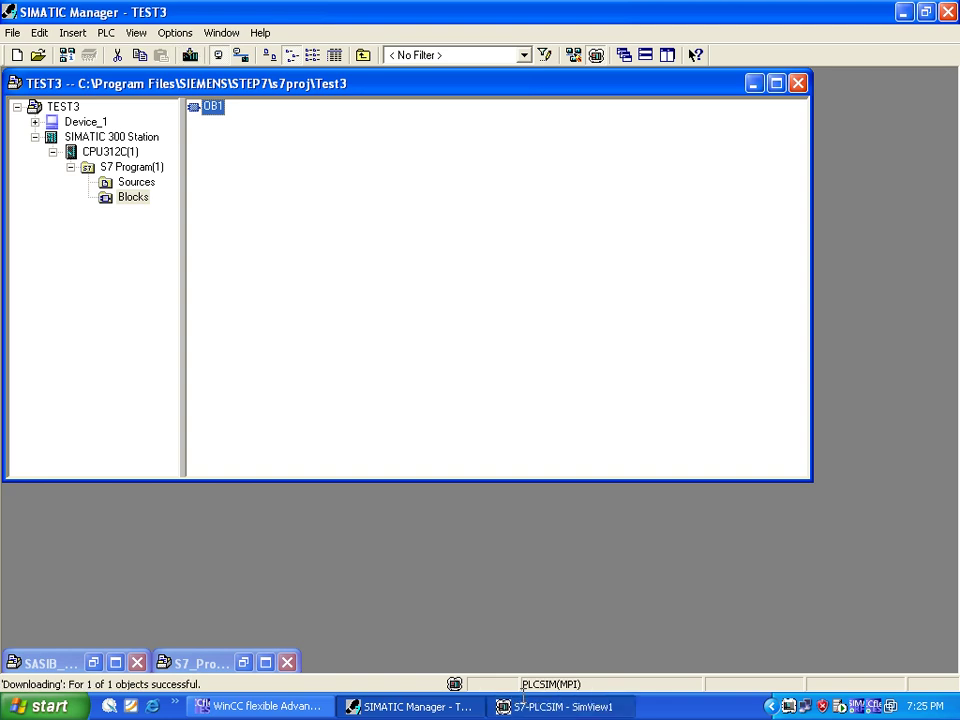